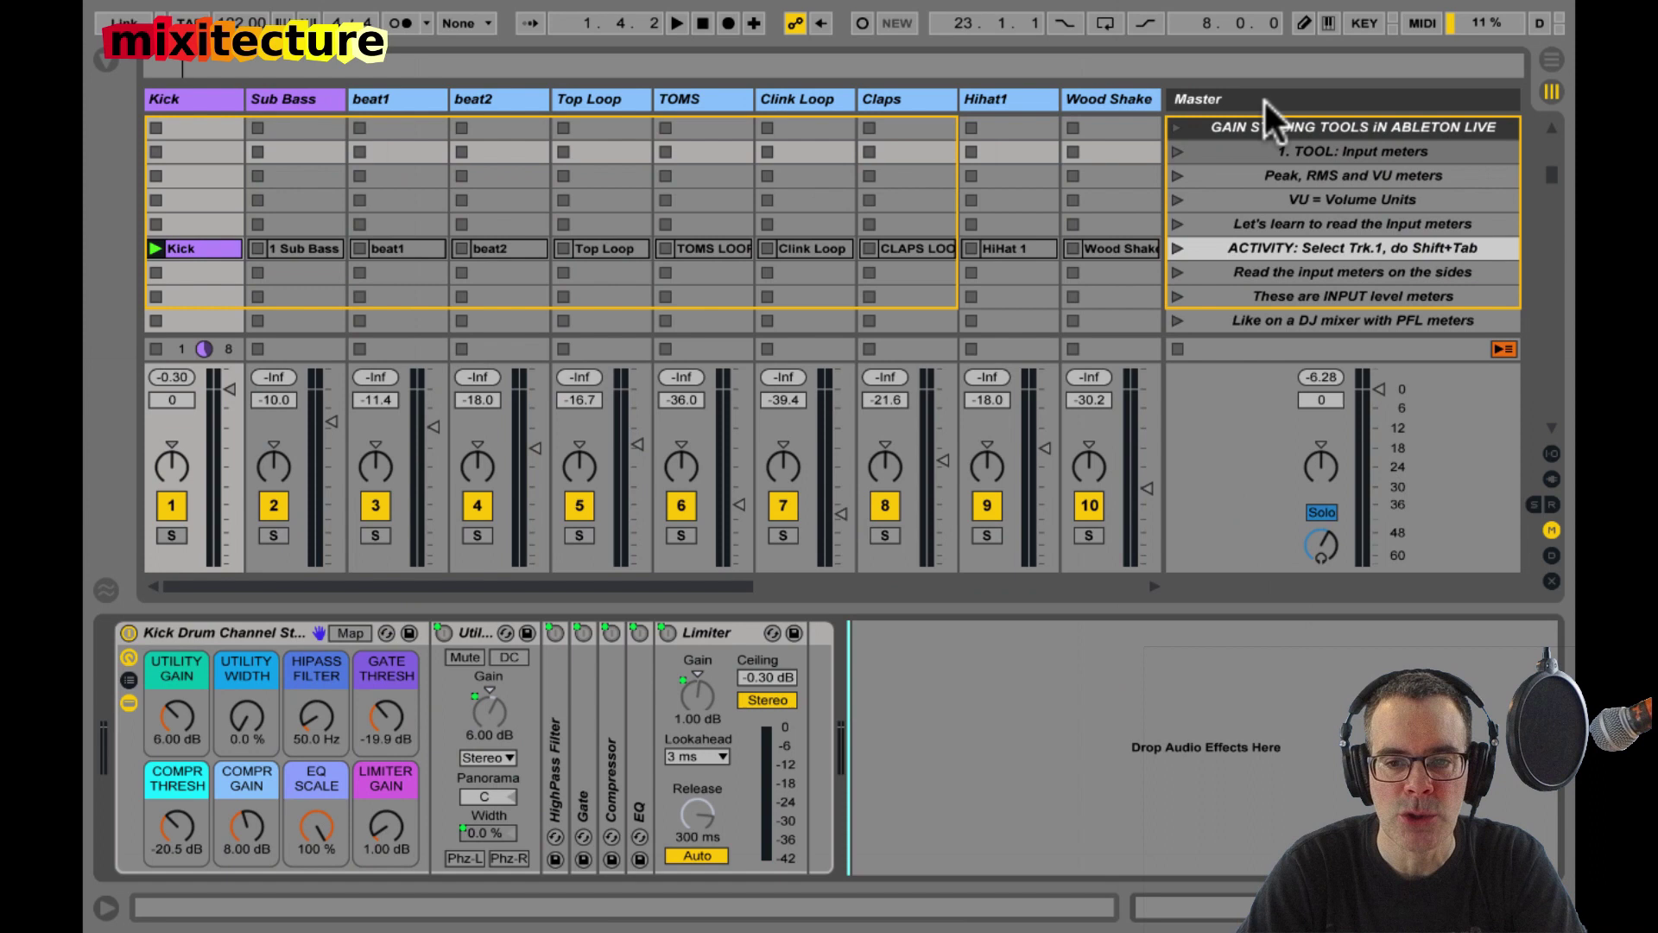
# Step: Launch the first ACTIVITY scene and switch off the Kick Drum Channel Strip rack
pyautogui.click(1235, 148)
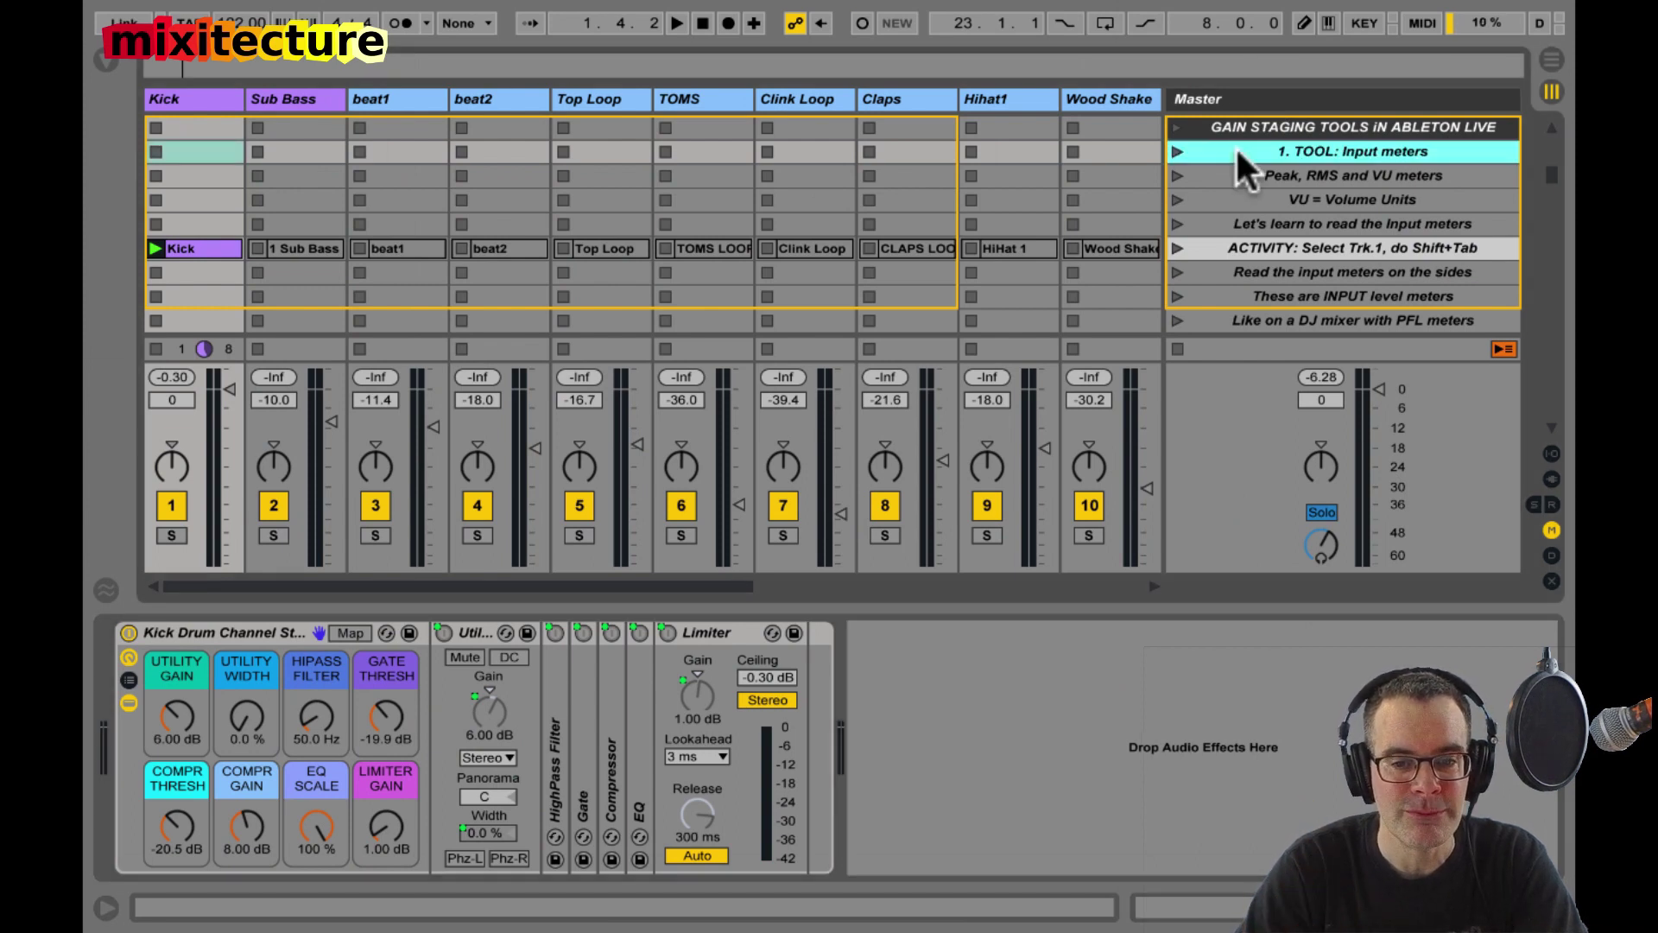
pyautogui.click(1208, 254)
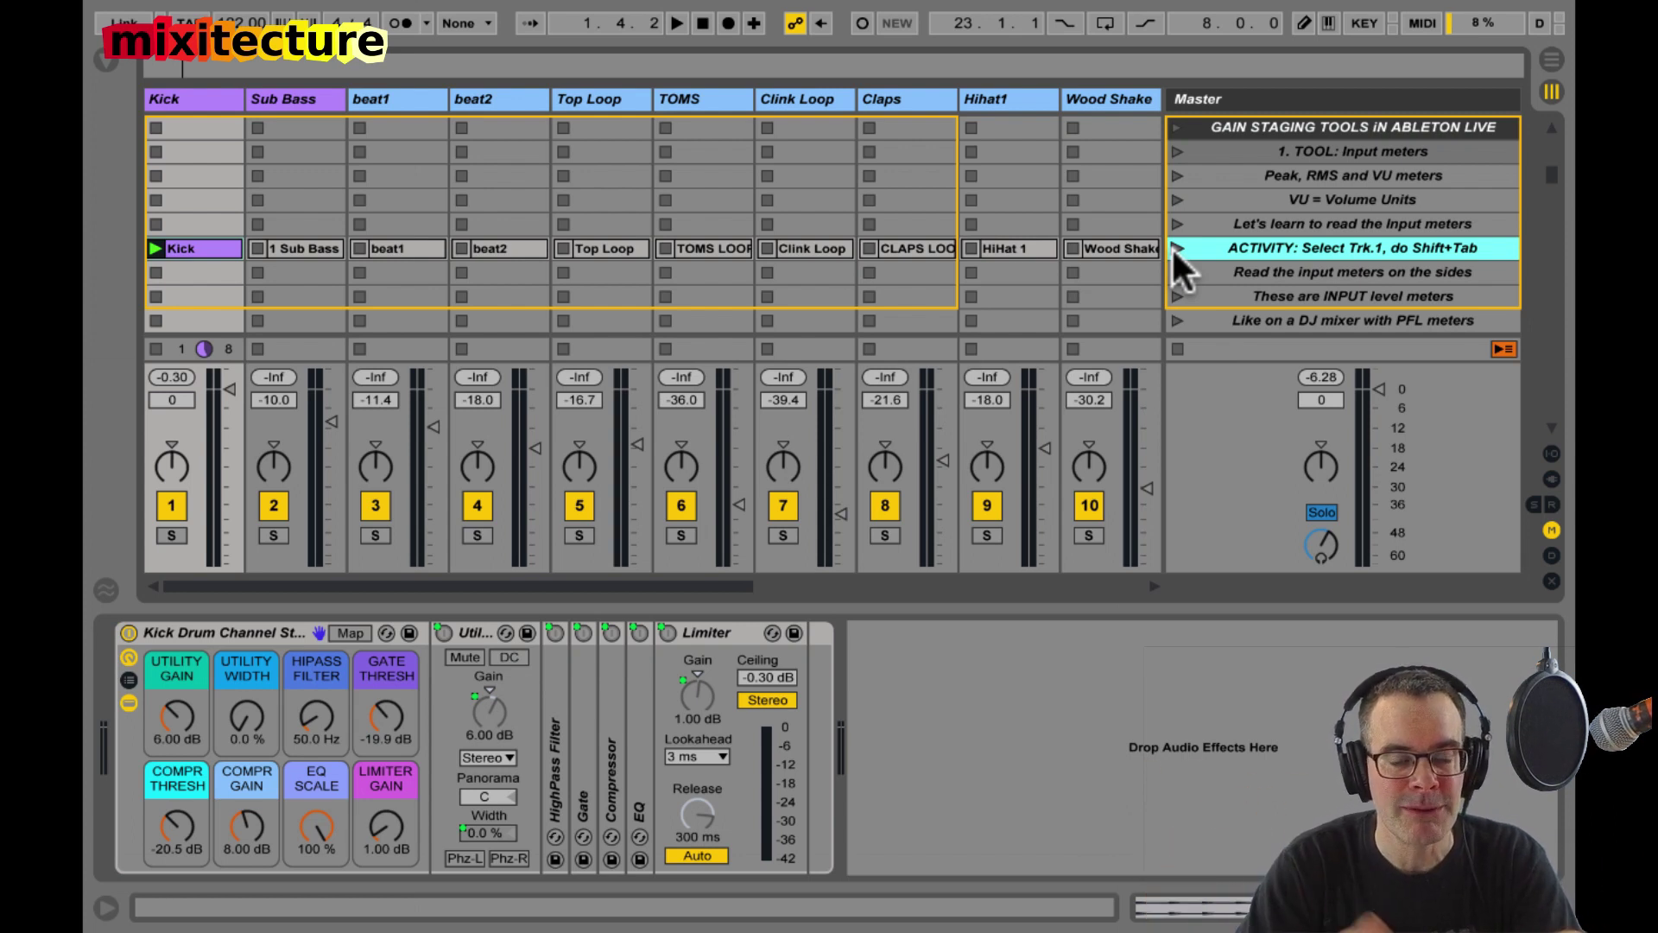
pyautogui.click(1174, 248)
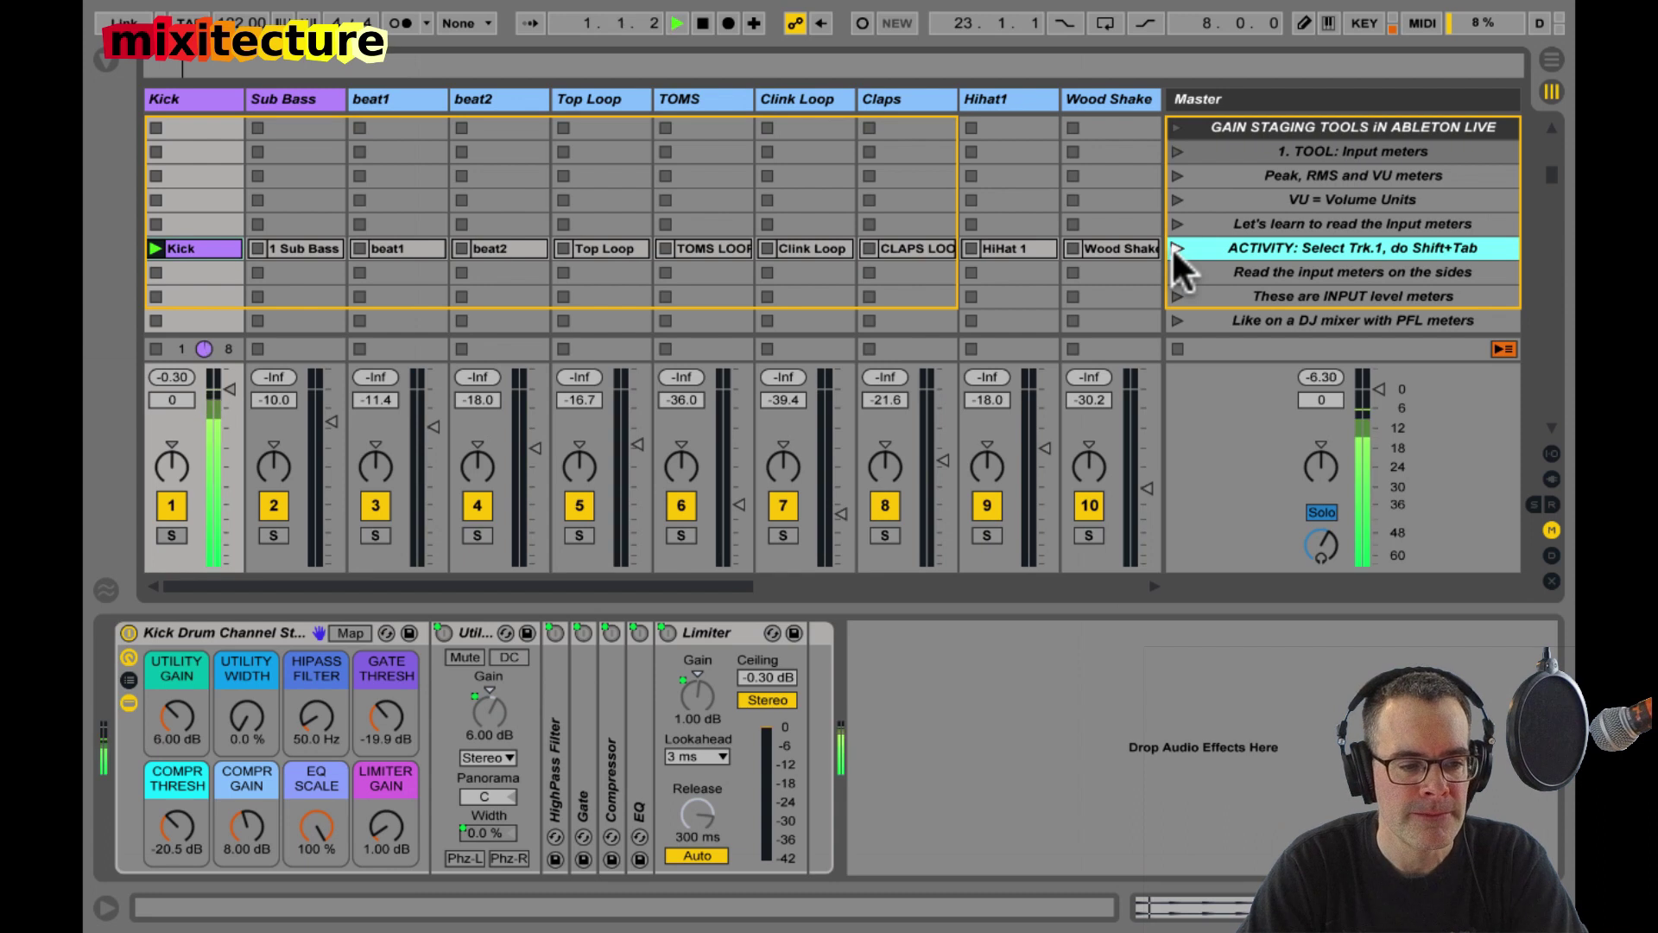
pyautogui.click(128, 633)
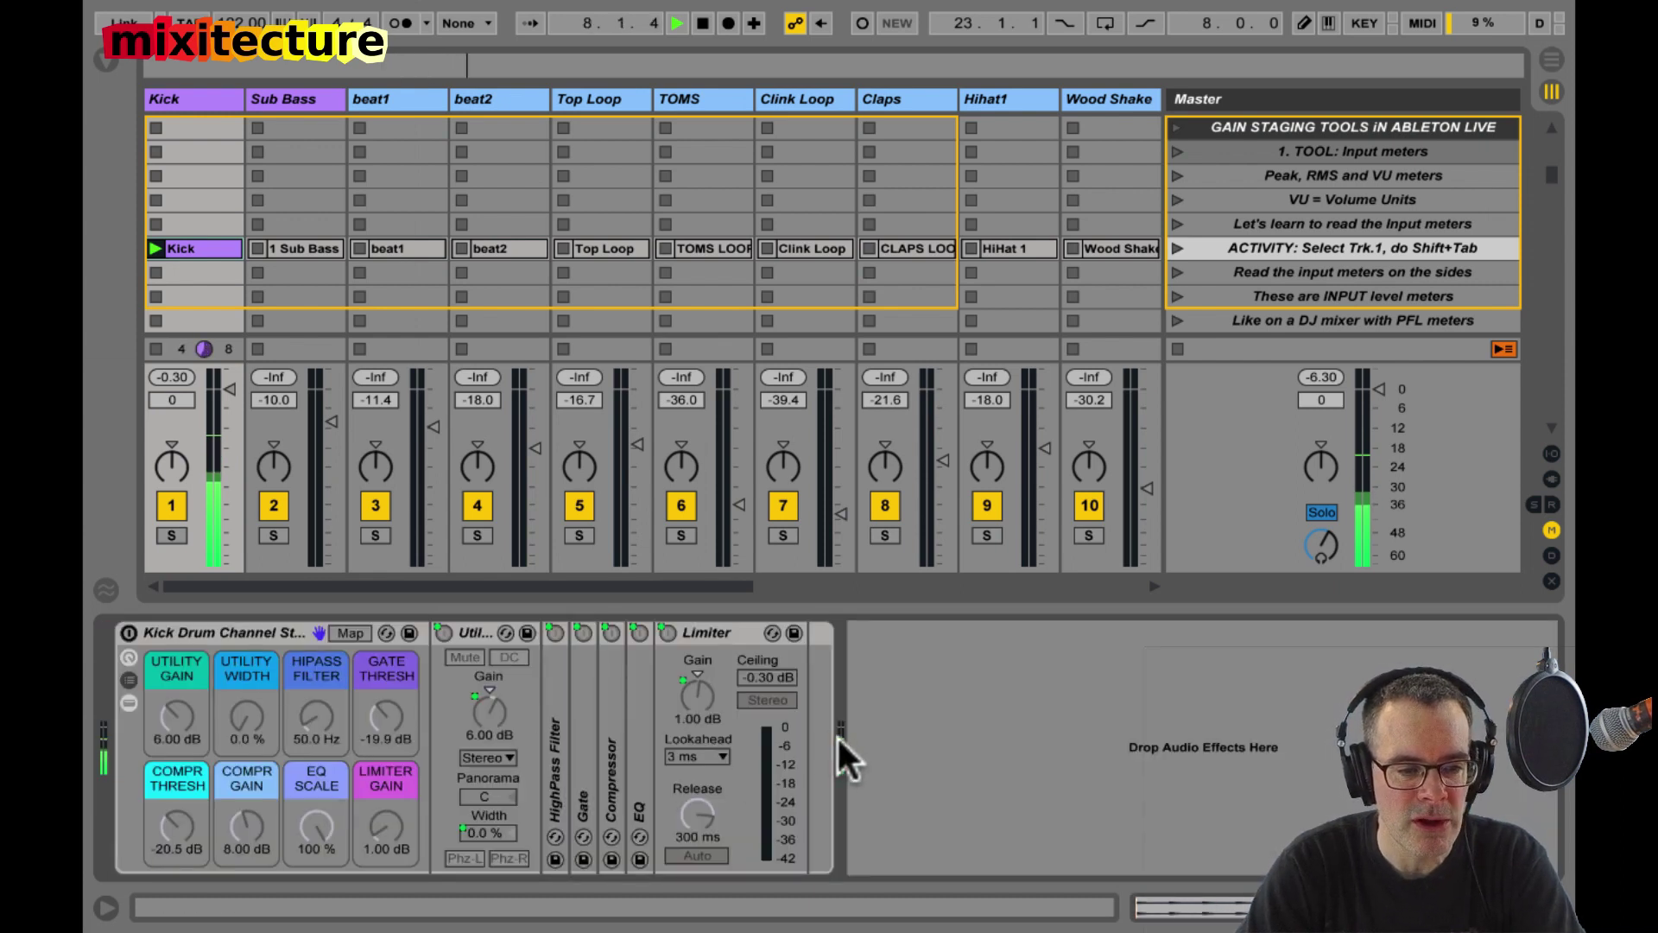
# Step: Fold the Kick Drum Channel Strip rack into a narrow strip and mute the Kick track
pyautogui.doubleClick(194, 630)
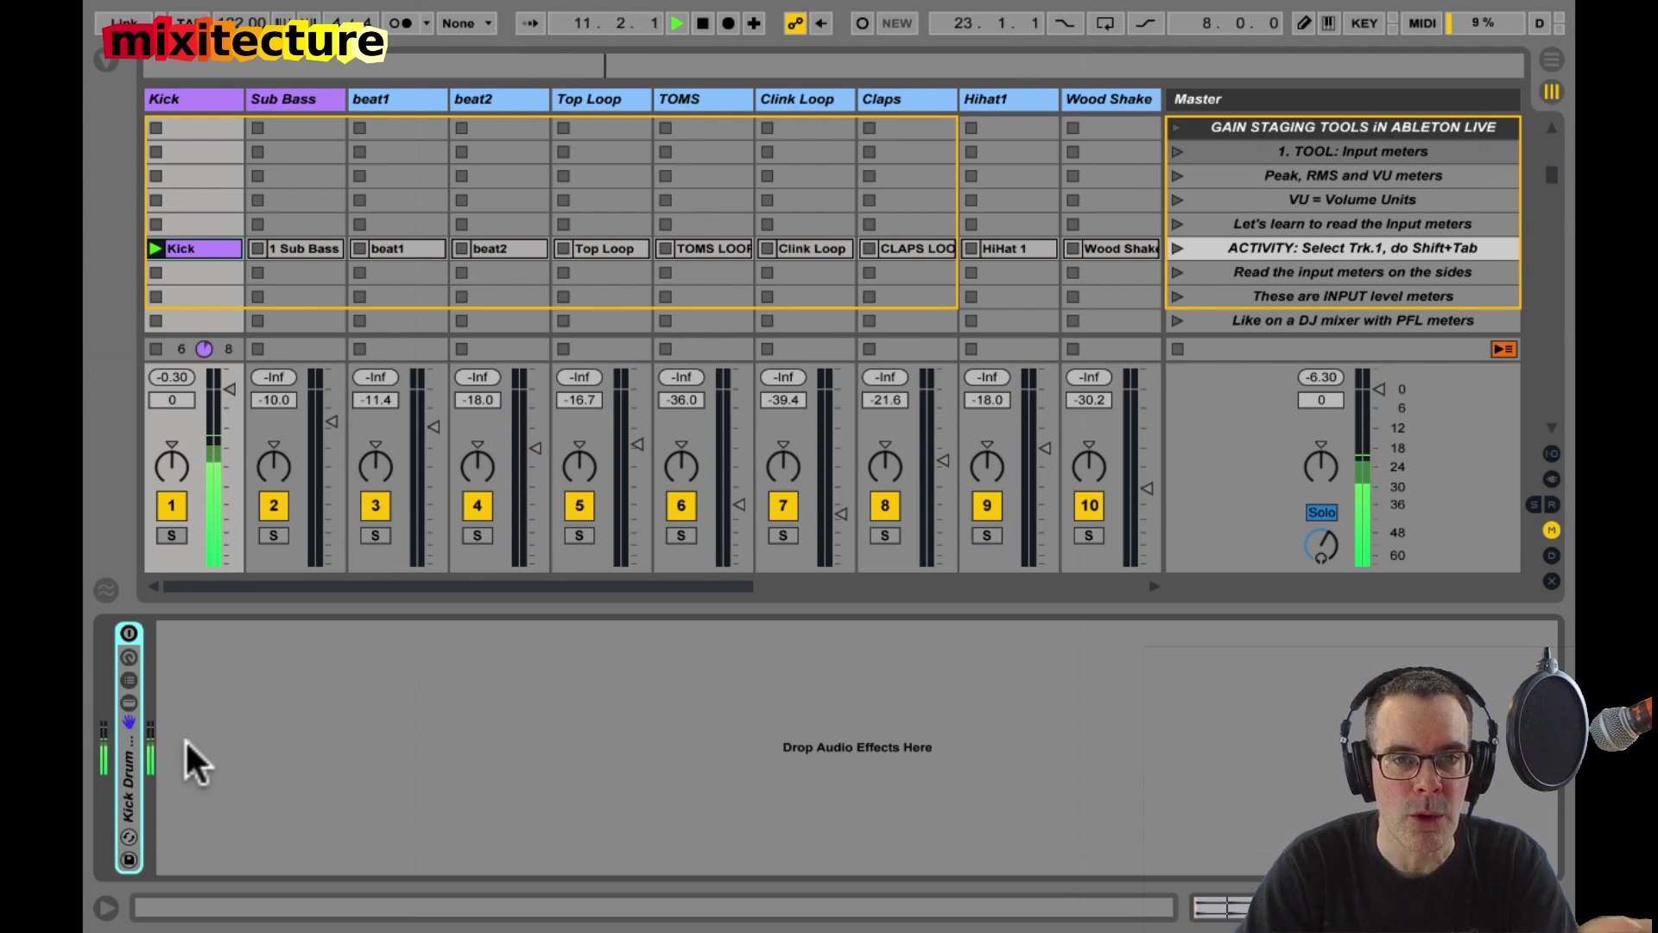
pyautogui.click(173, 506)
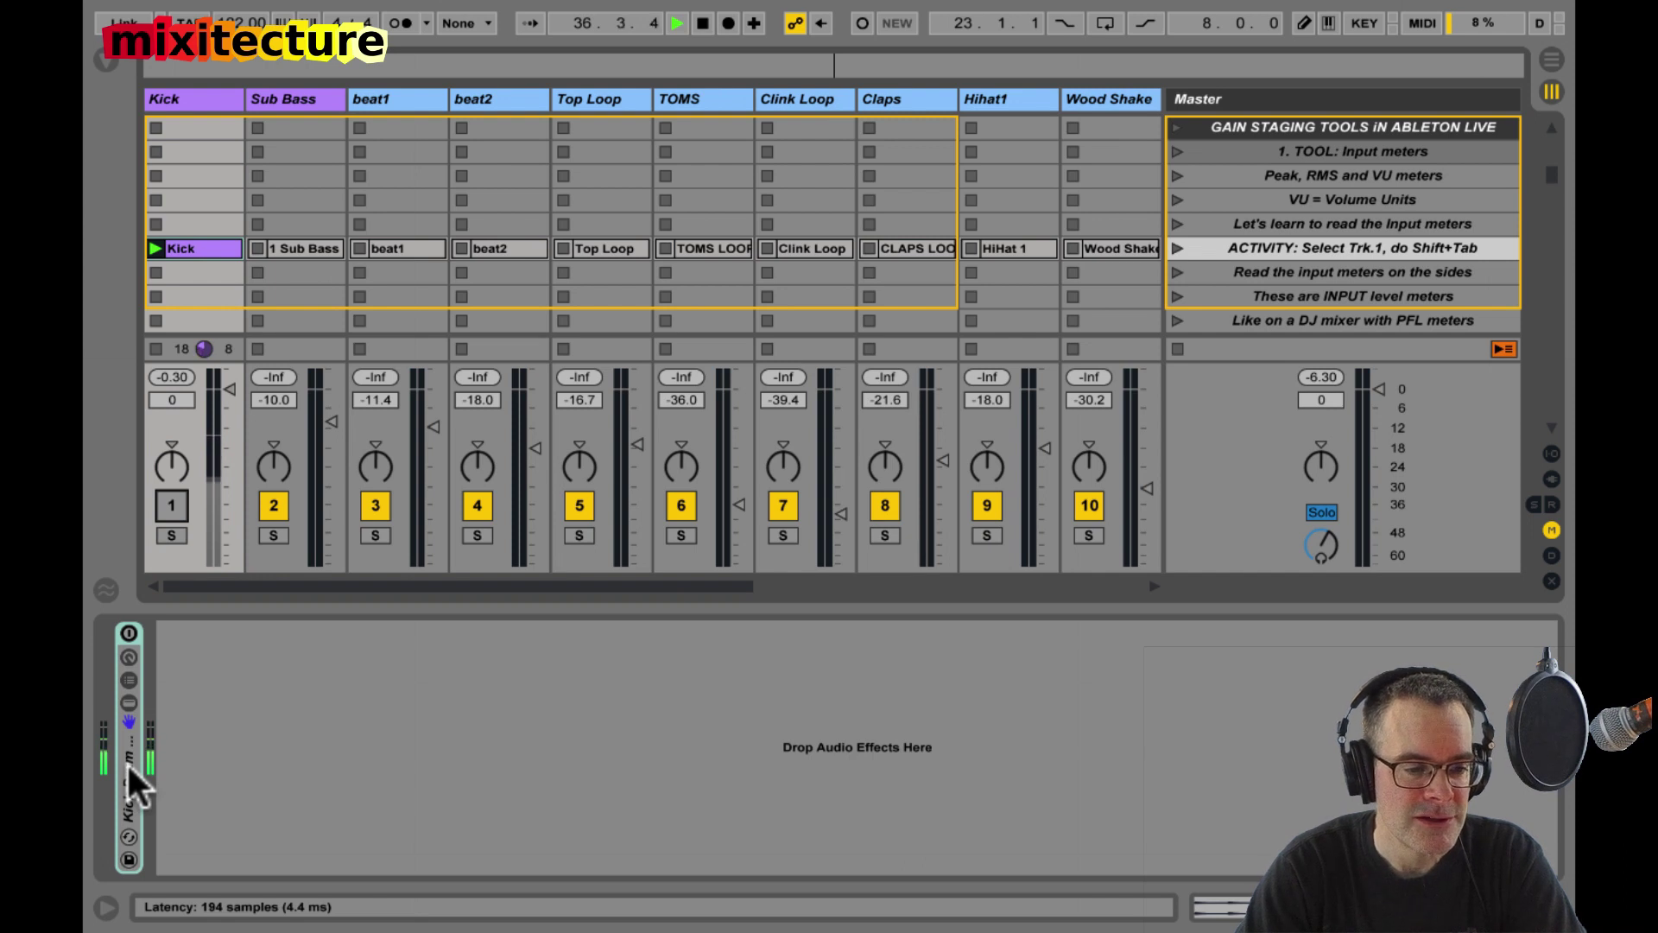
# Step: Unmute the Kick track, turn the Kick Drum rack back on, then deselect it
pyautogui.click(169, 505)
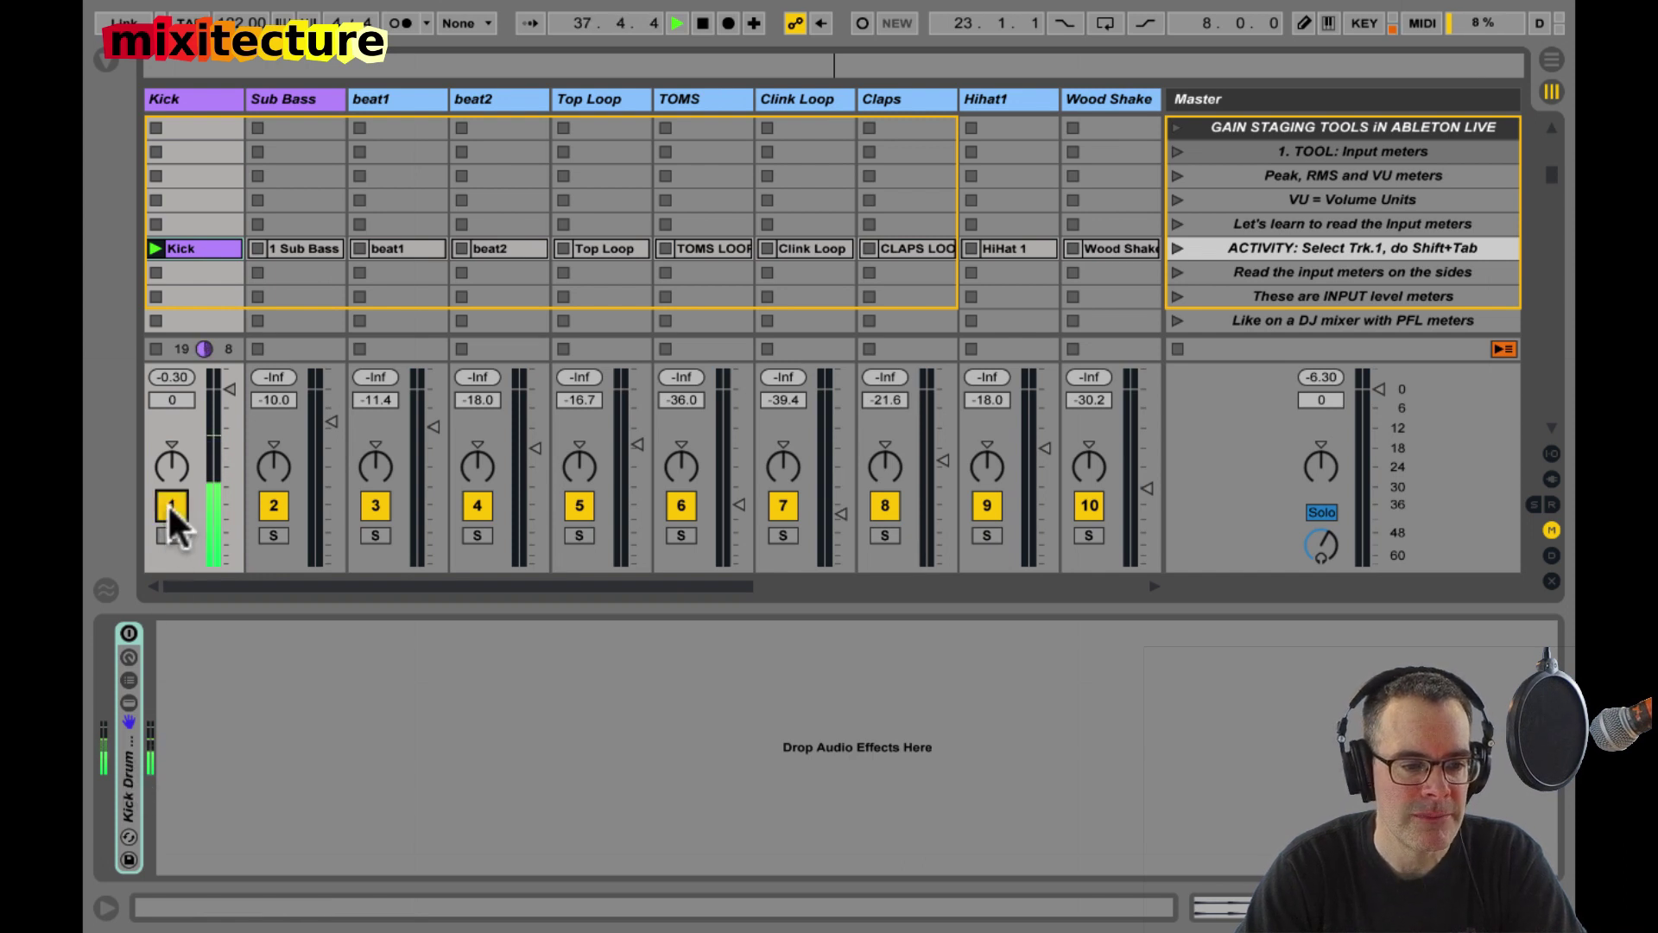
pyautogui.click(128, 632)
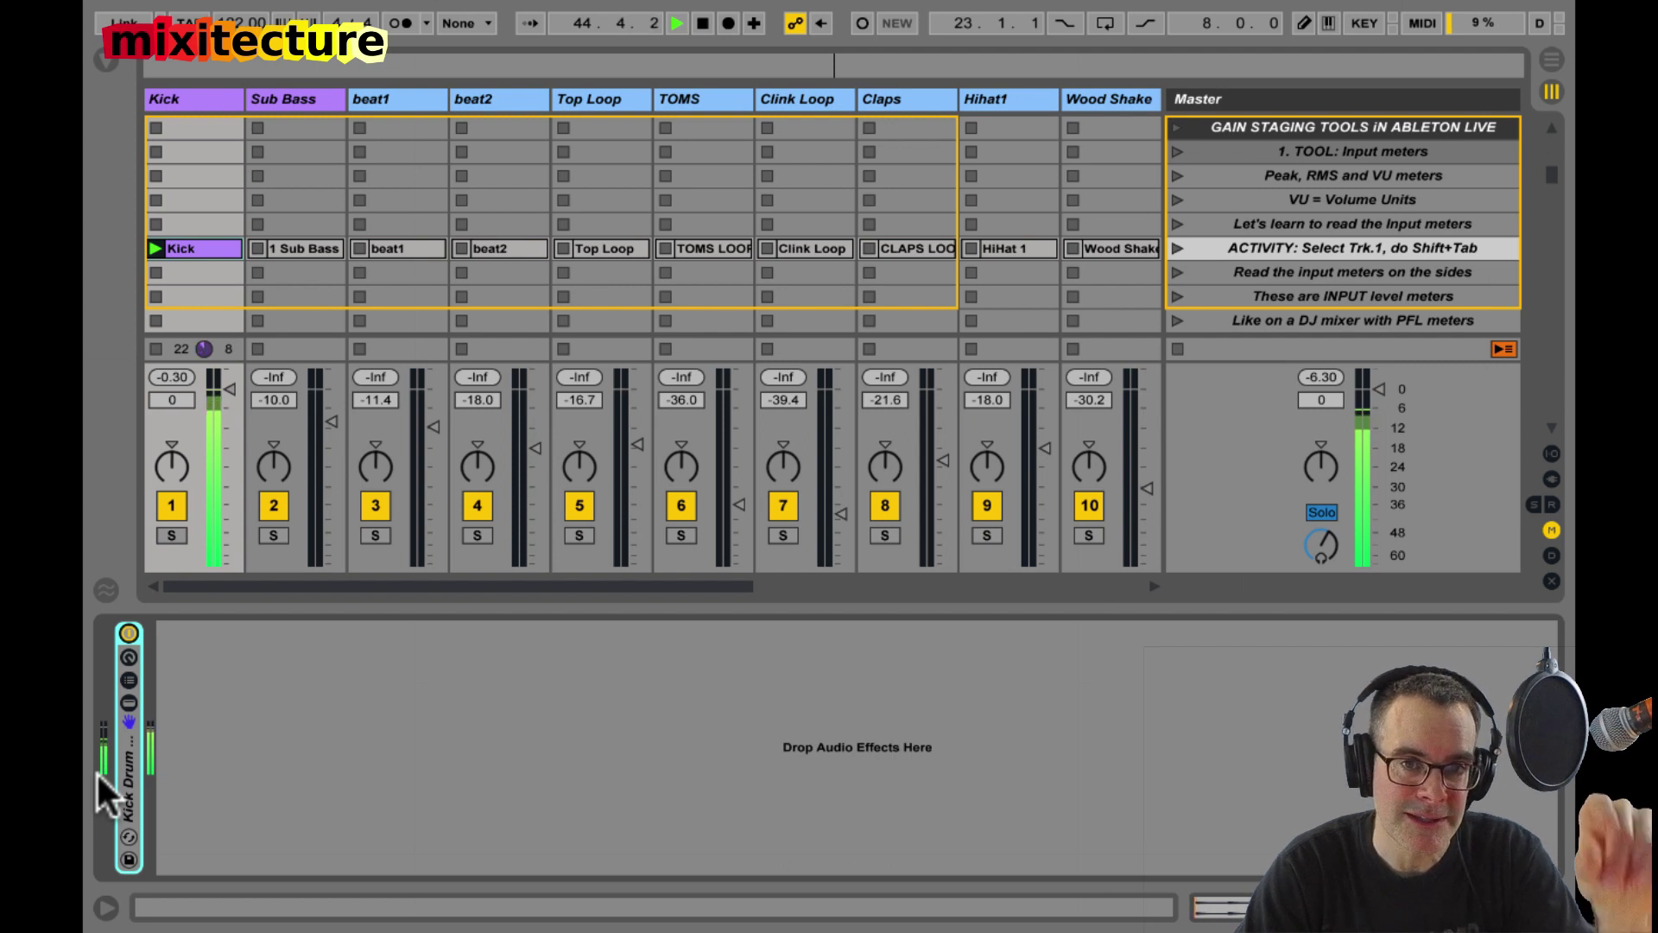
pyautogui.click(159, 730)
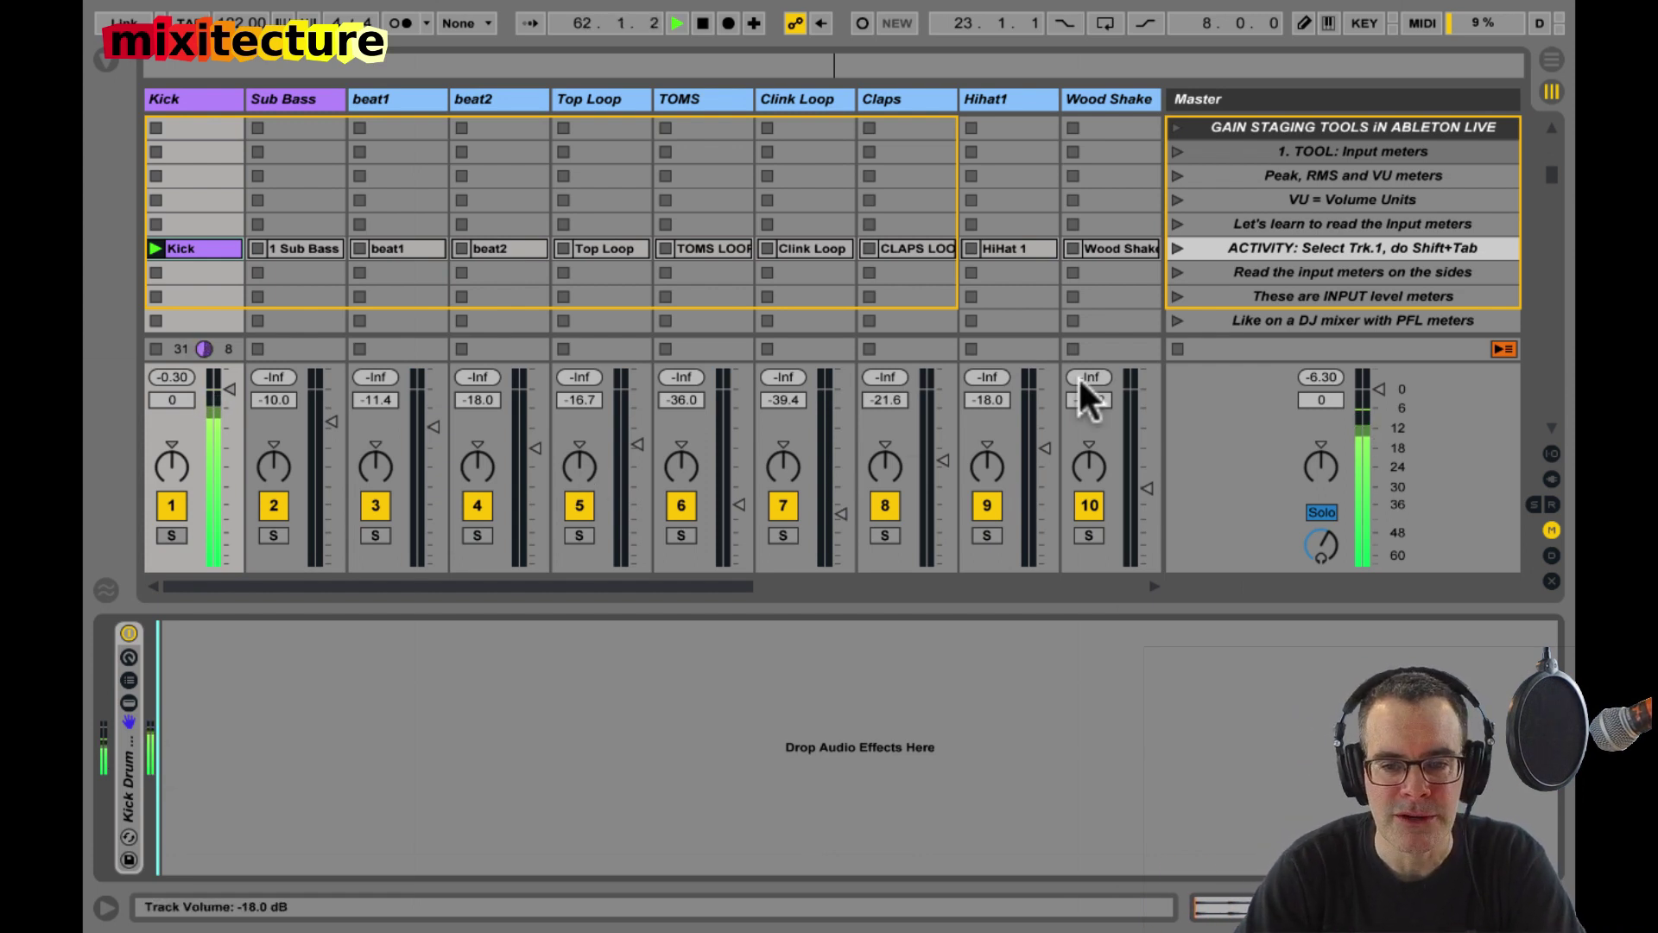
# Step: Stop all clips, select the Peak, RMS and VU meters scene, and relaunch the Kick clip
pyautogui.click(1176, 351)
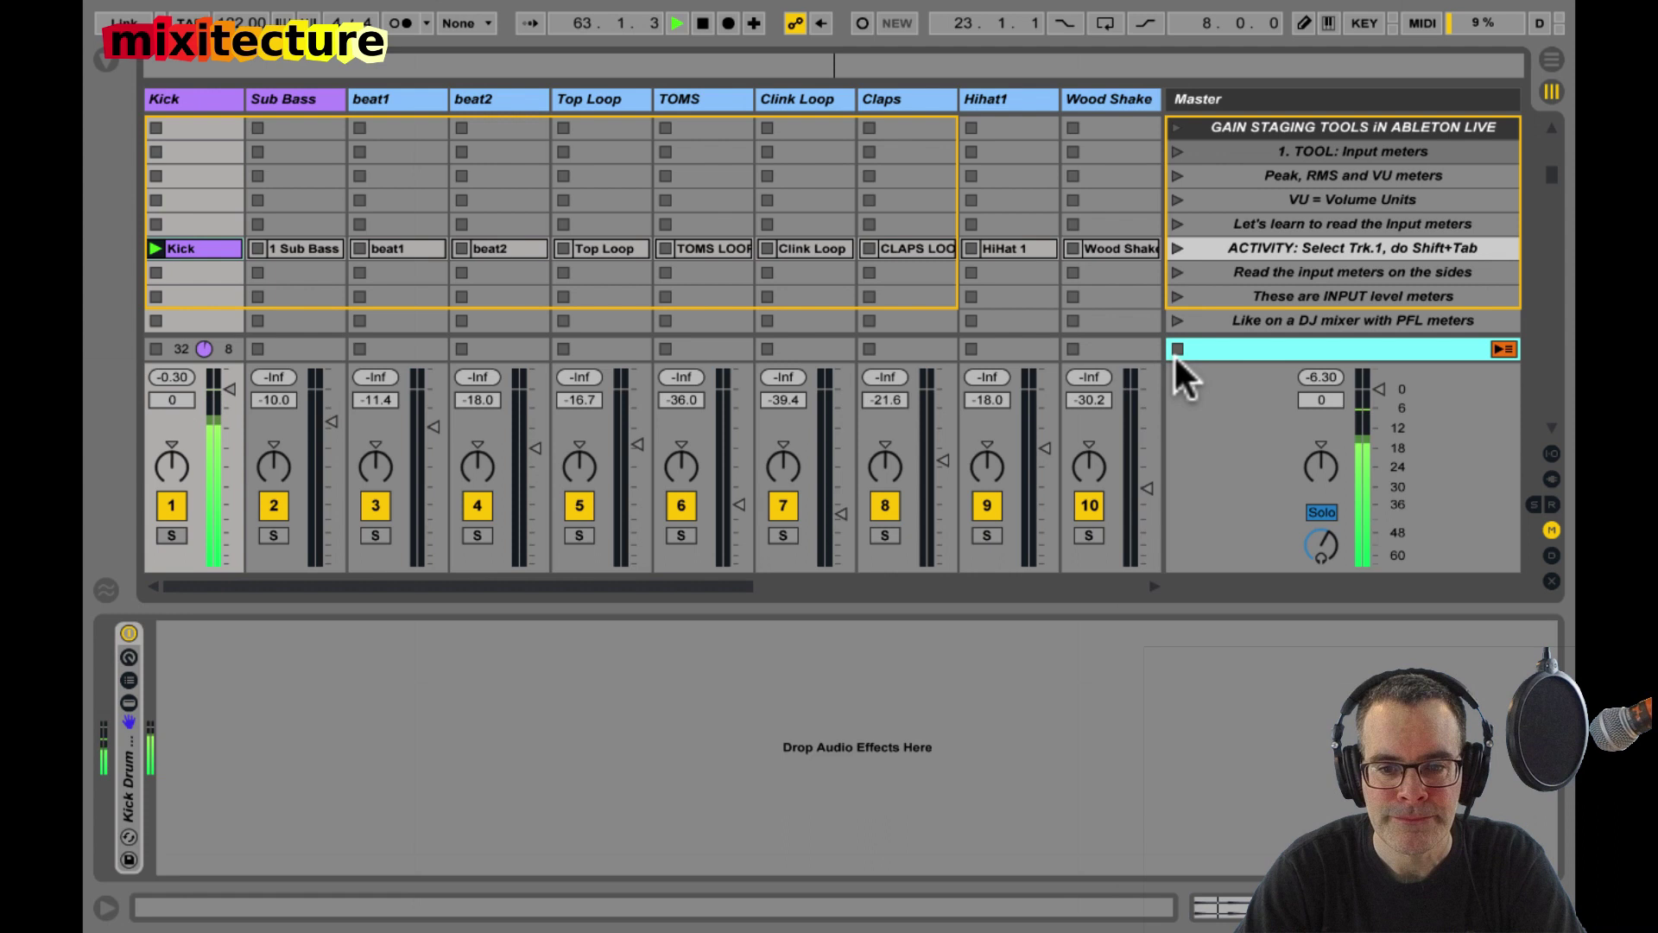
pyautogui.click(1297, 176)
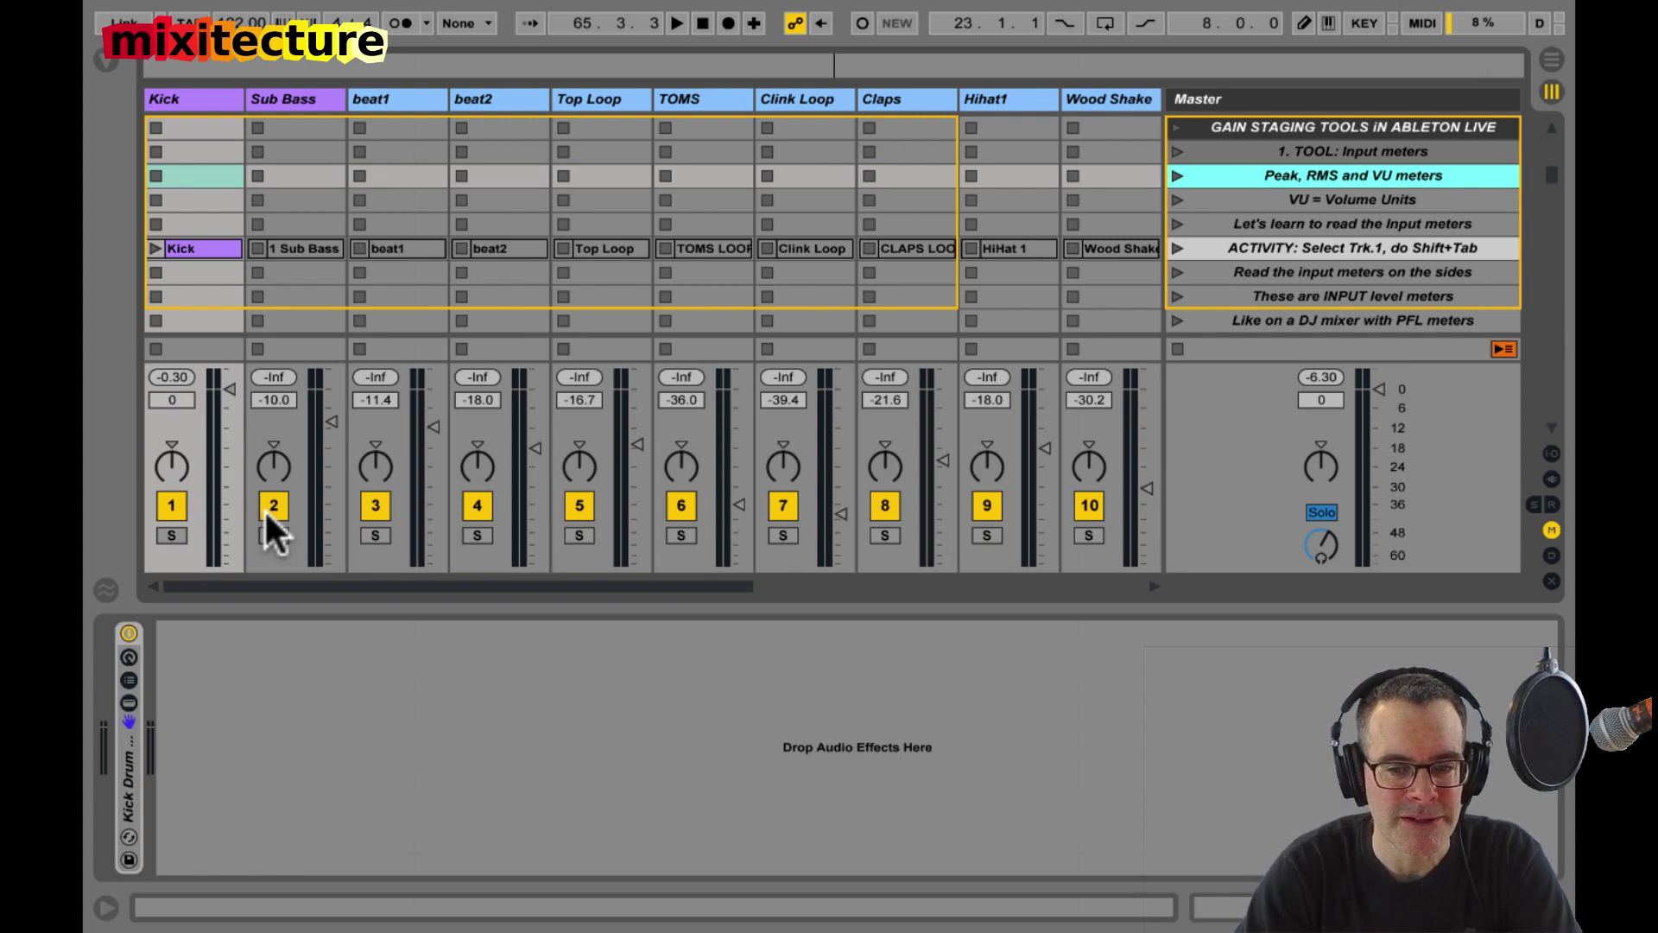
pyautogui.press('space')
pyautogui.click(154, 249)
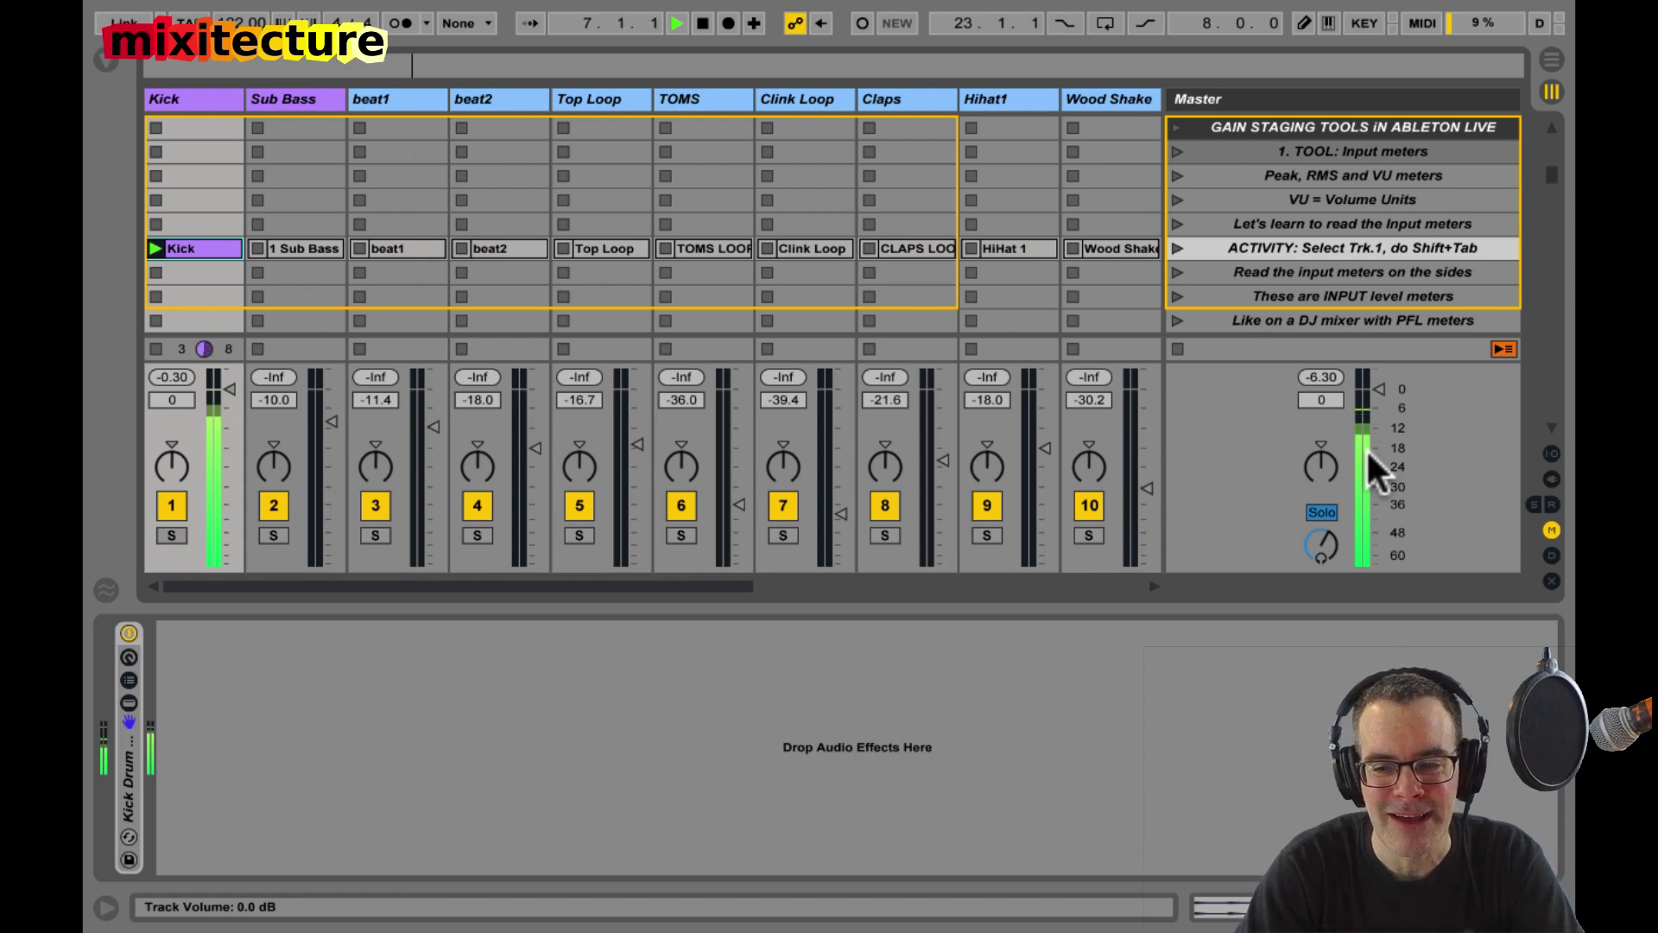
# Step: Stop playback and move down to the peak-level lesson scenes
pyautogui.press('space')
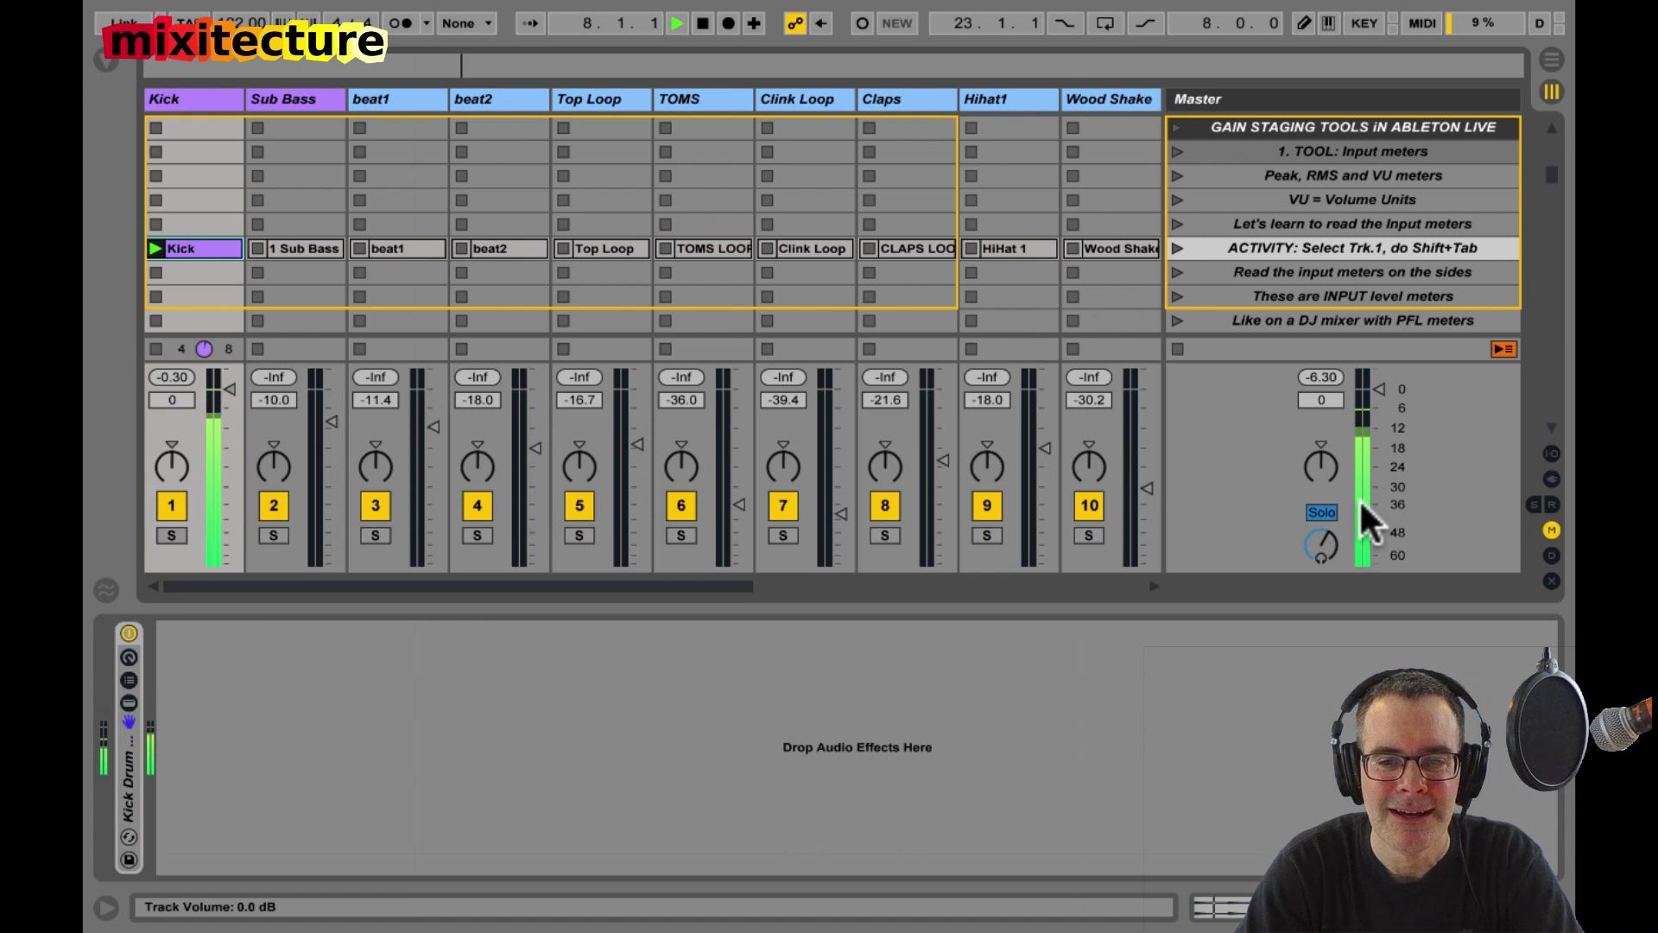
pyautogui.scroll(-4, 1220, 235)
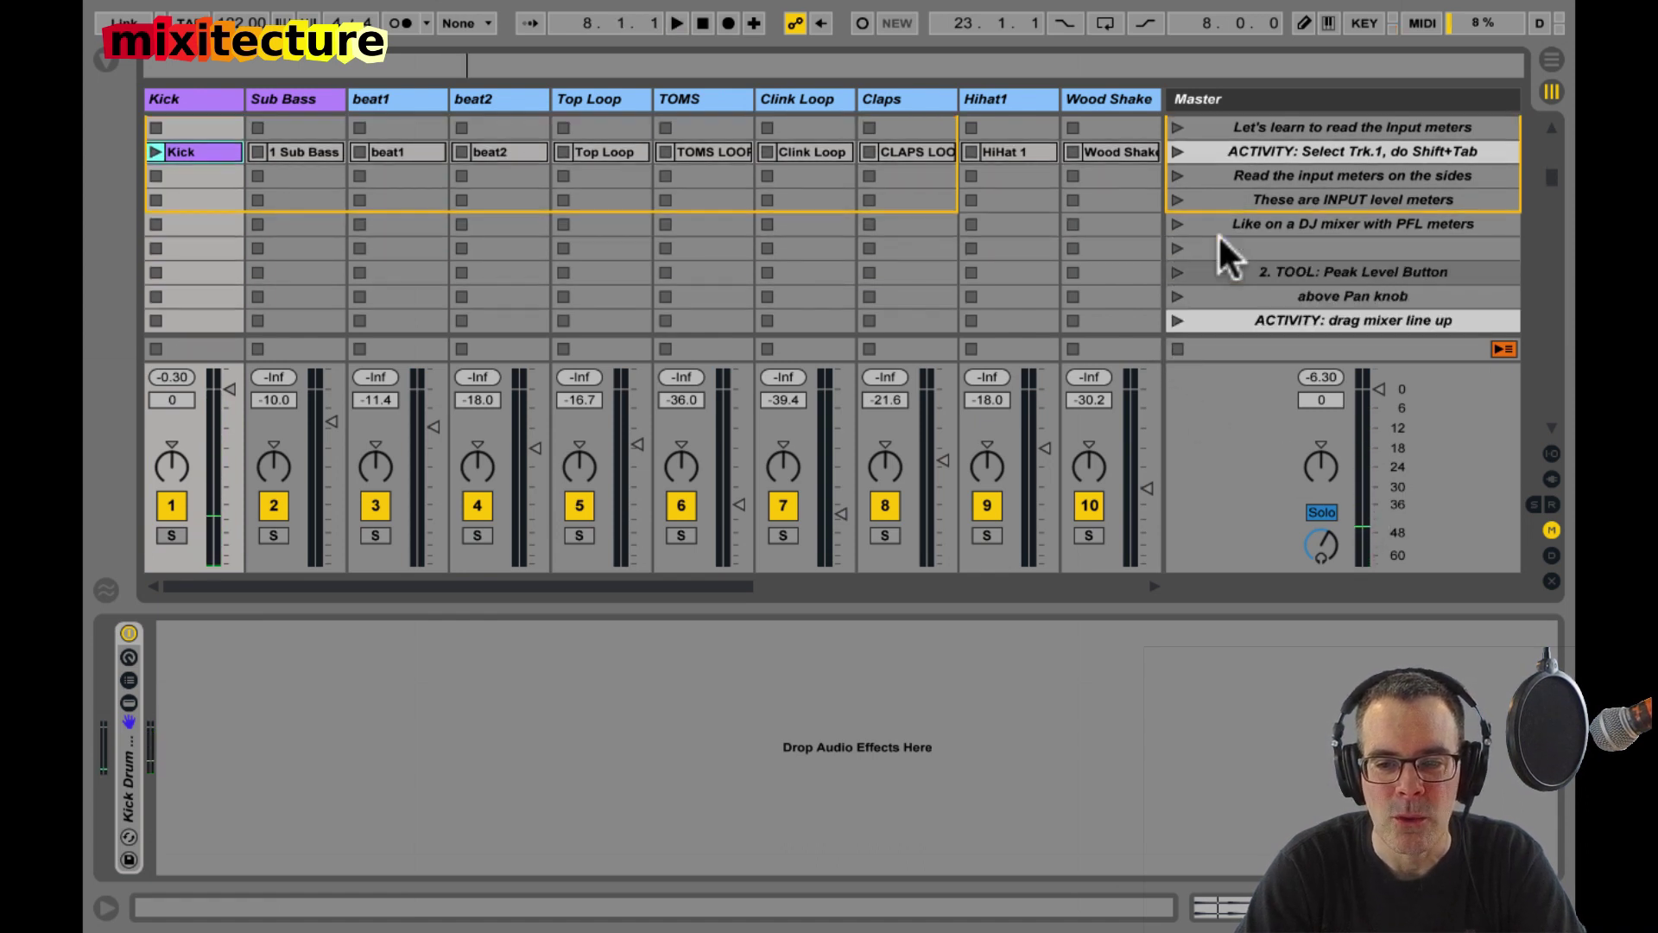
pyautogui.press('Down')
pyautogui.press('Down')
pyautogui.press('Down')
pyautogui.press('Down')
pyautogui.press('Down')
pyautogui.press('Down')
pyautogui.press('Down')
pyautogui.scroll(-4, 1220, 239)
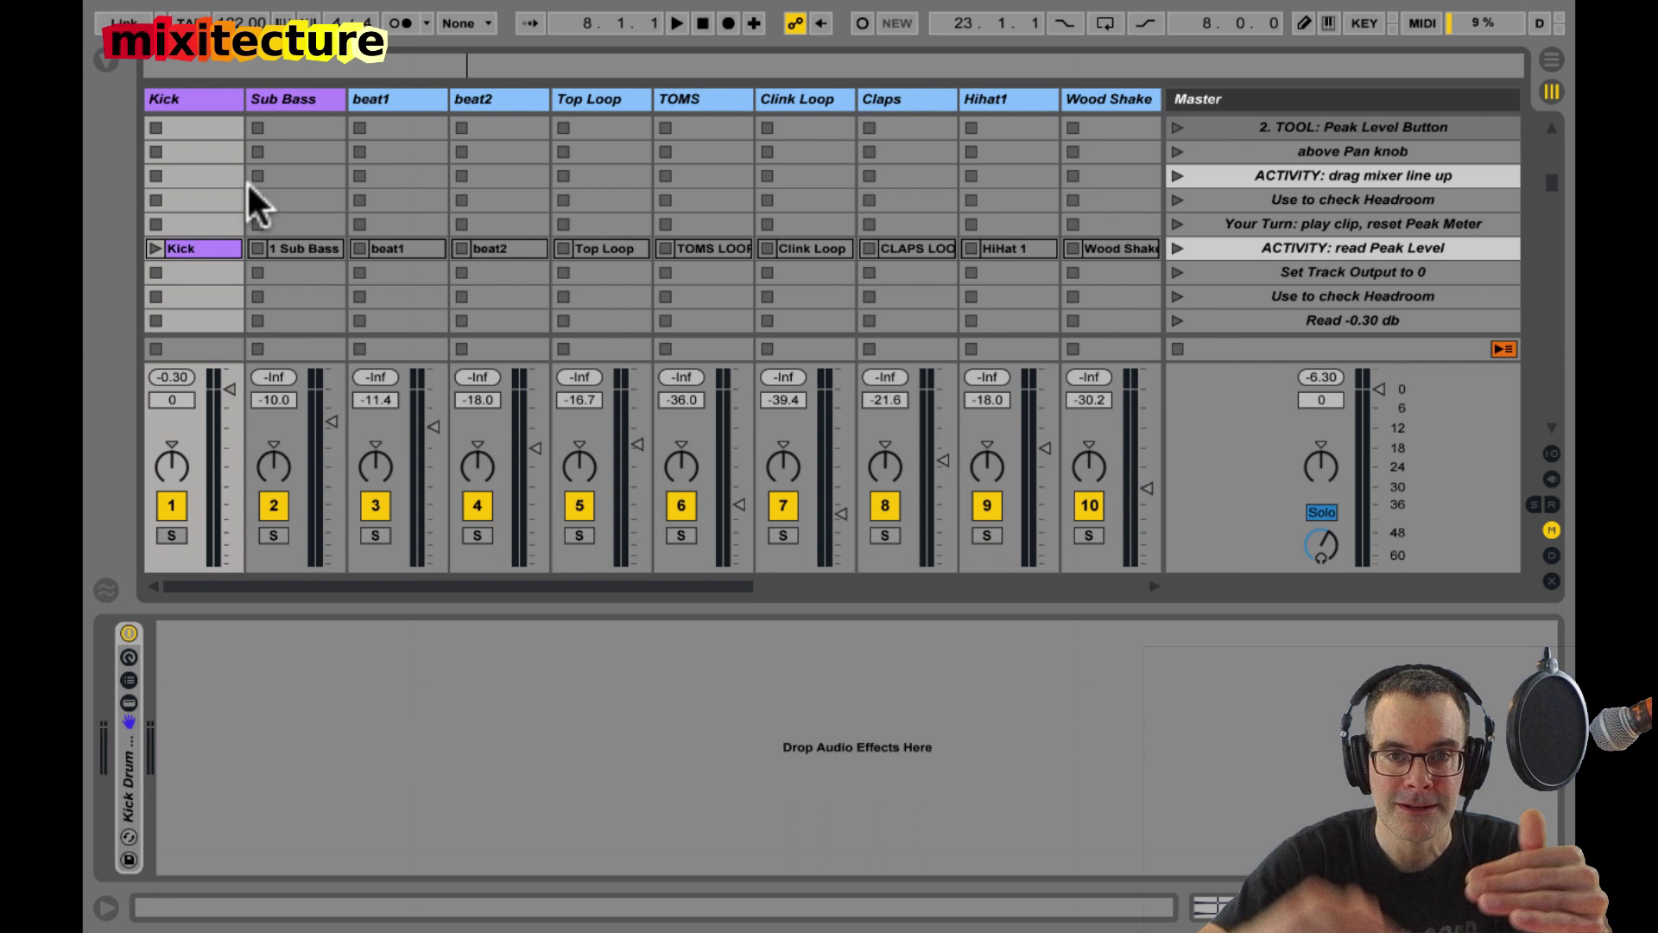
# Step: With the Kick Drum rack off, replay the Kick clip and enlarge the clip grid over the mixer
pyautogui.click(124, 633)
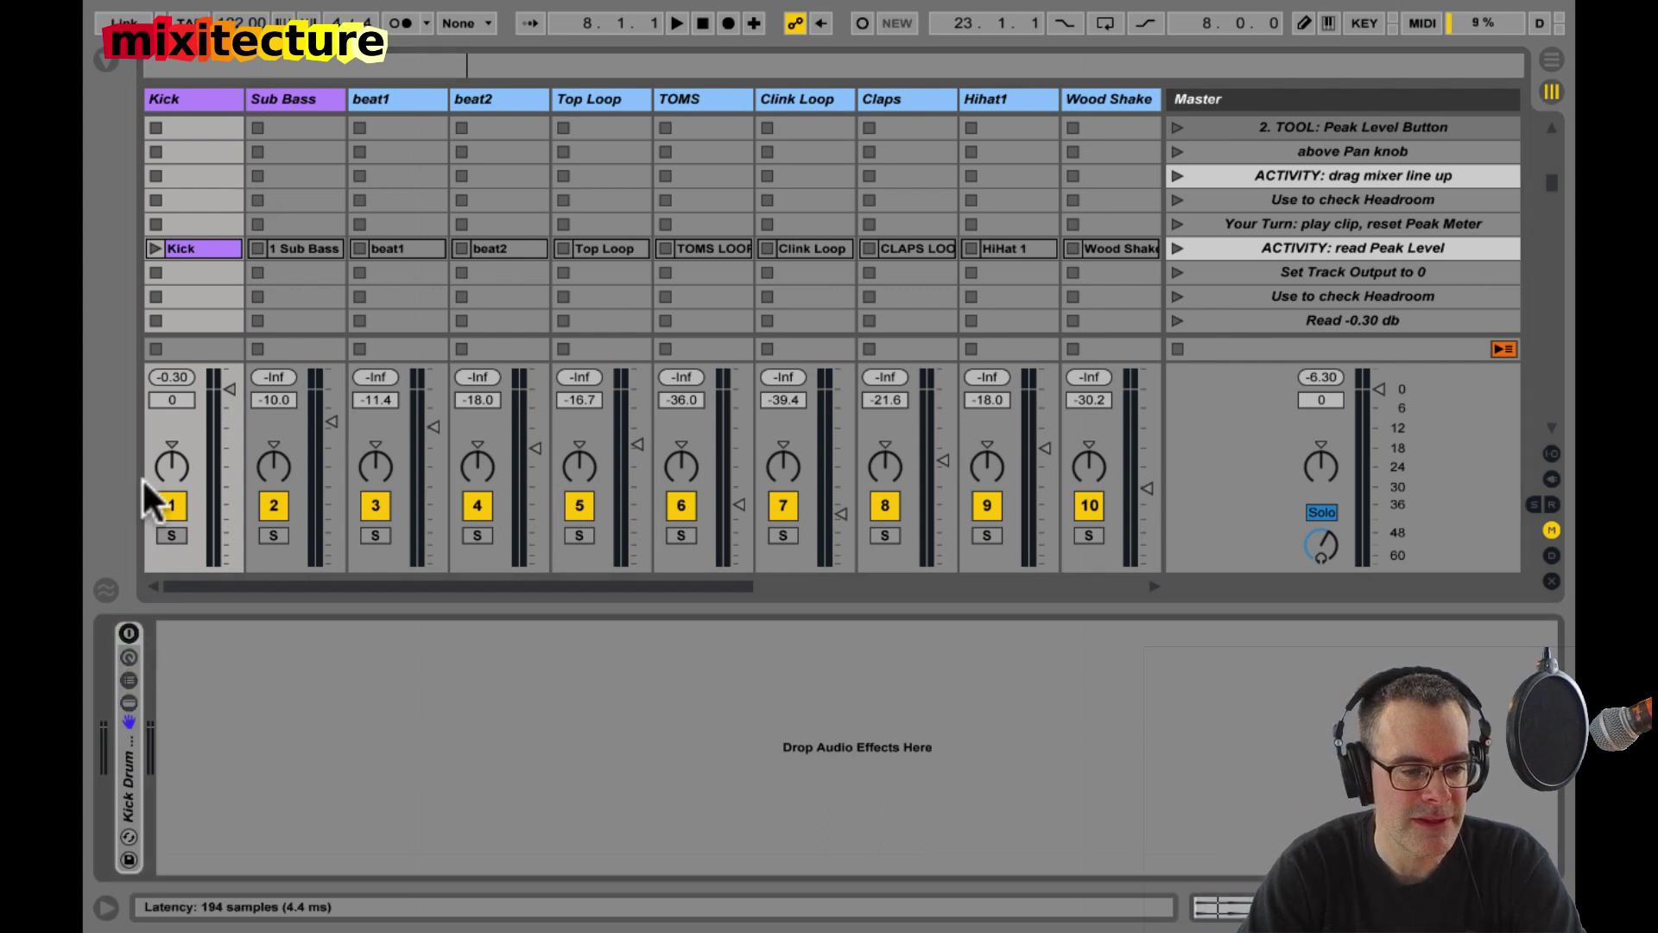
pyautogui.click(190, 102)
pyautogui.press('space')
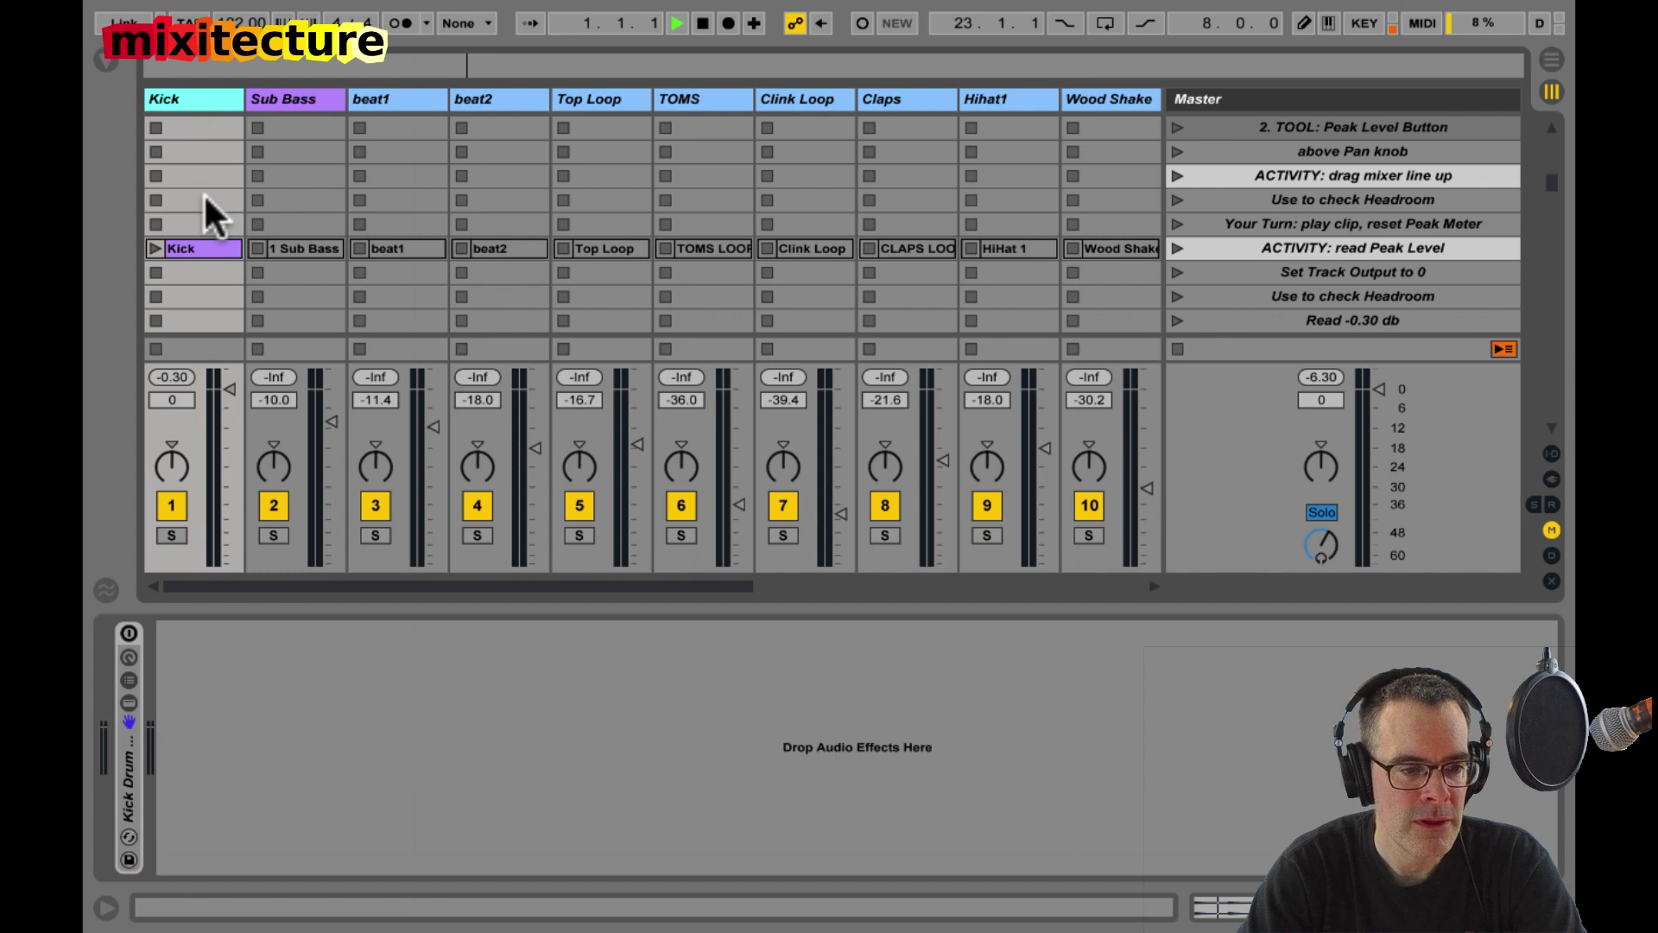
pyautogui.click(171, 377)
pyautogui.click(155, 248)
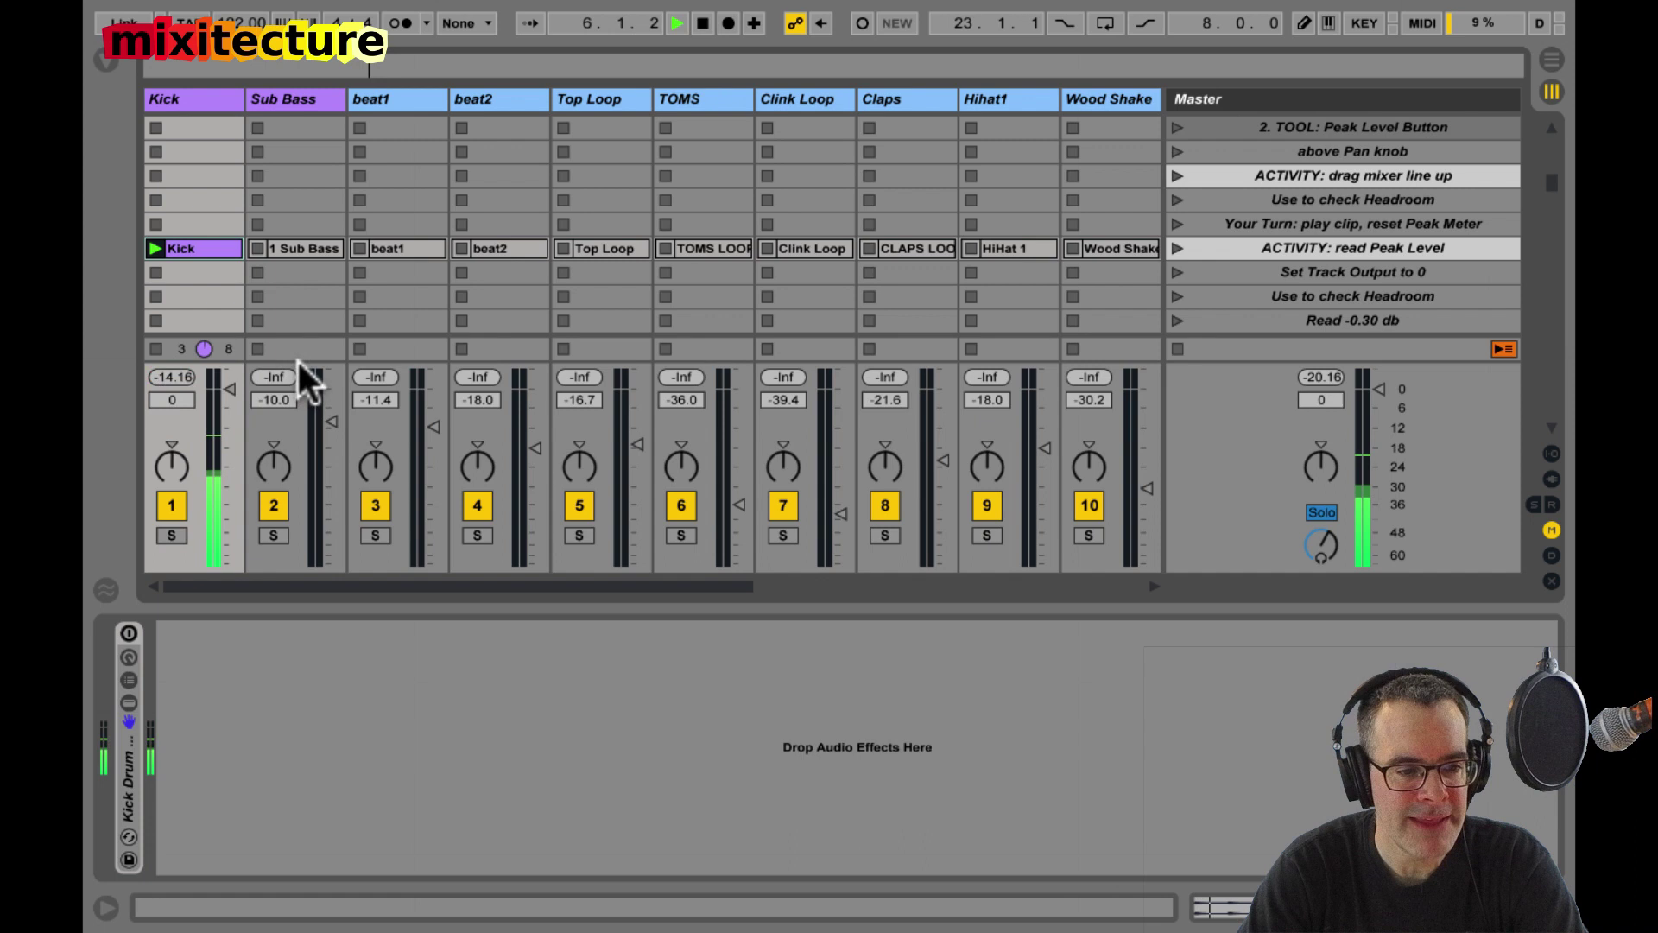
pyautogui.moveTo(296, 370); pyautogui.dragTo(285, 444)
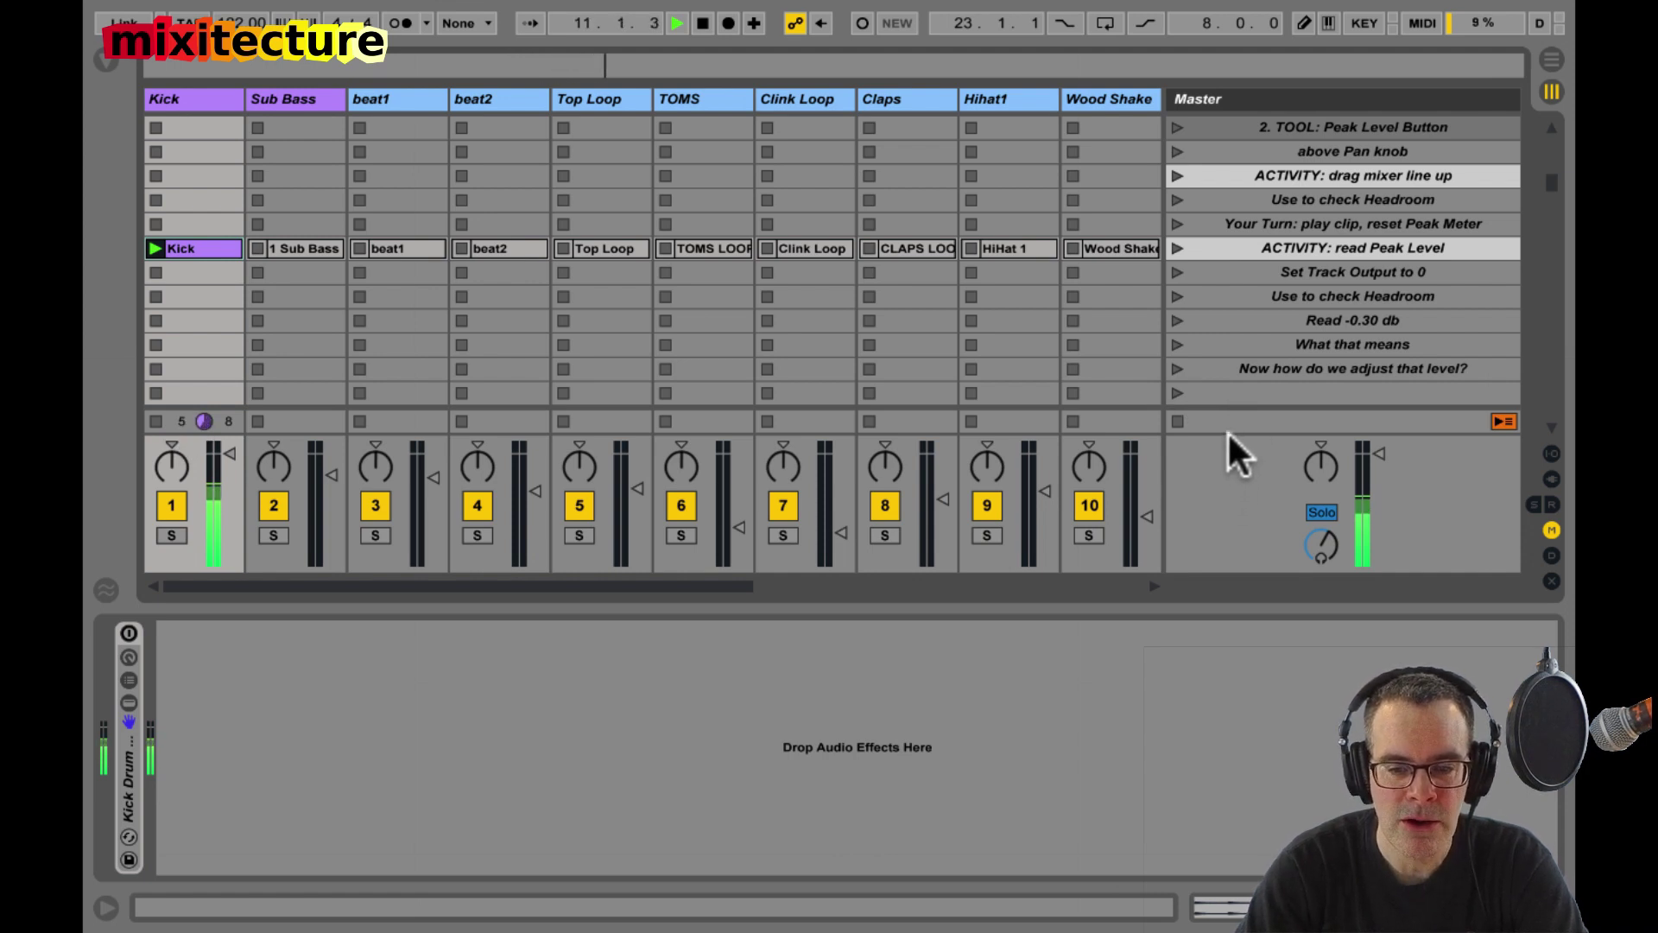
# Step: Reveal the mixer peak readouts, turn the Kick Drum rack back on, and reset the Kick peak to -0.30 dB
pyautogui.moveTo(1229, 433); pyautogui.dragTo(1232, 381)
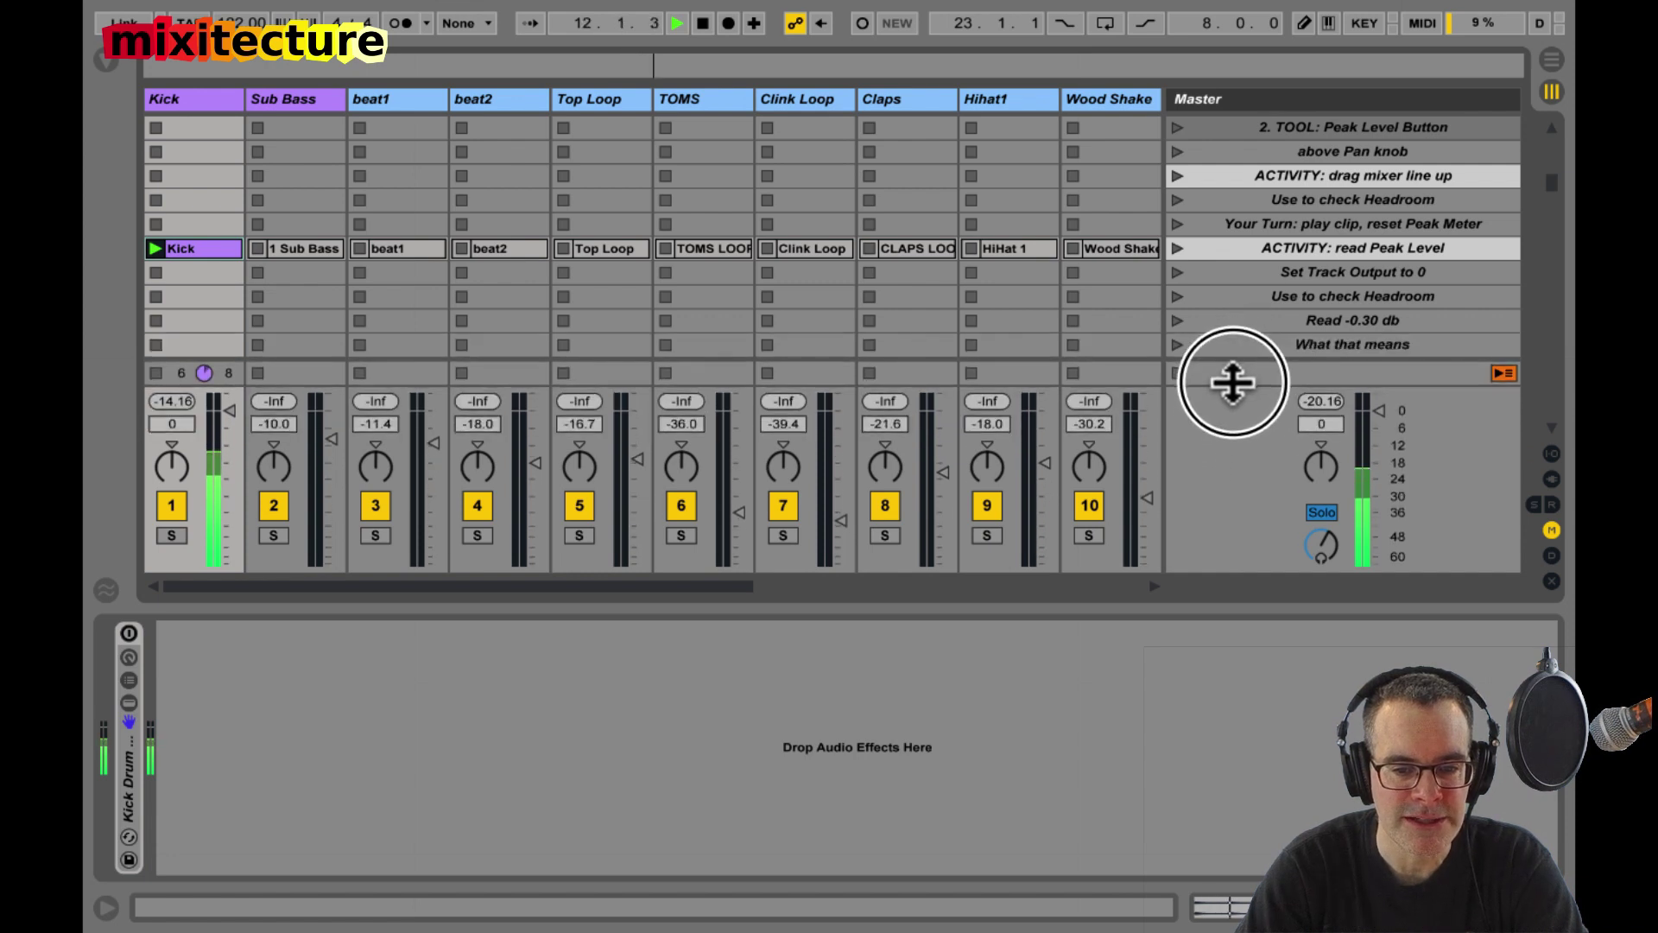
pyautogui.click(179, 421)
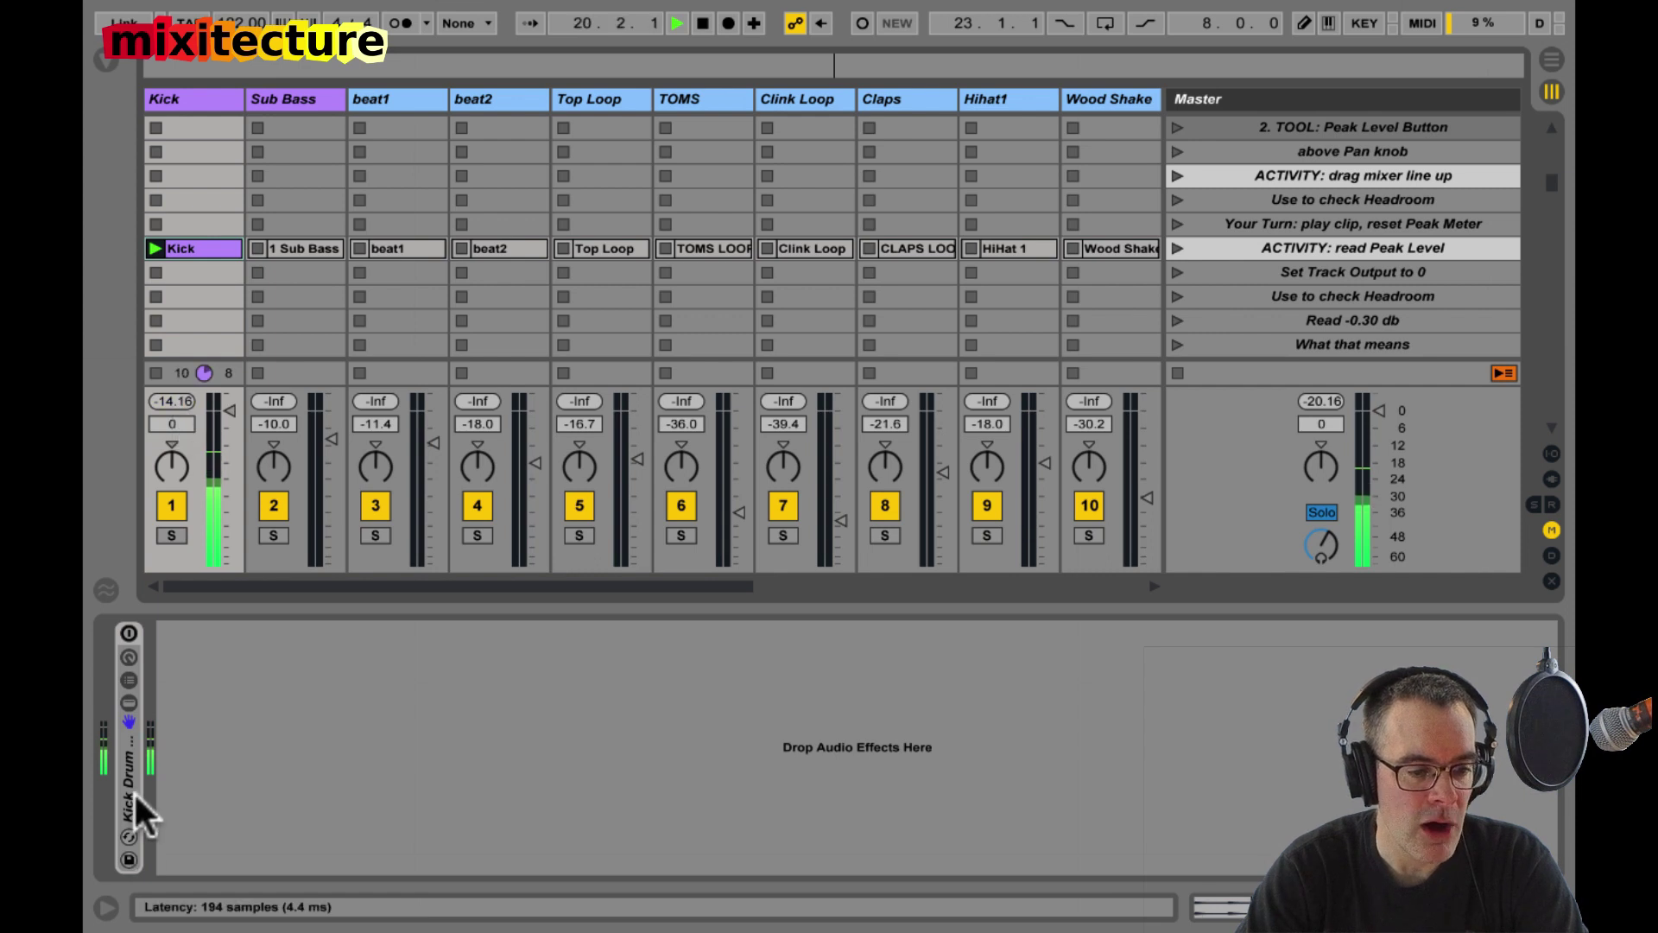
pyautogui.click(132, 790)
pyautogui.click(178, 421)
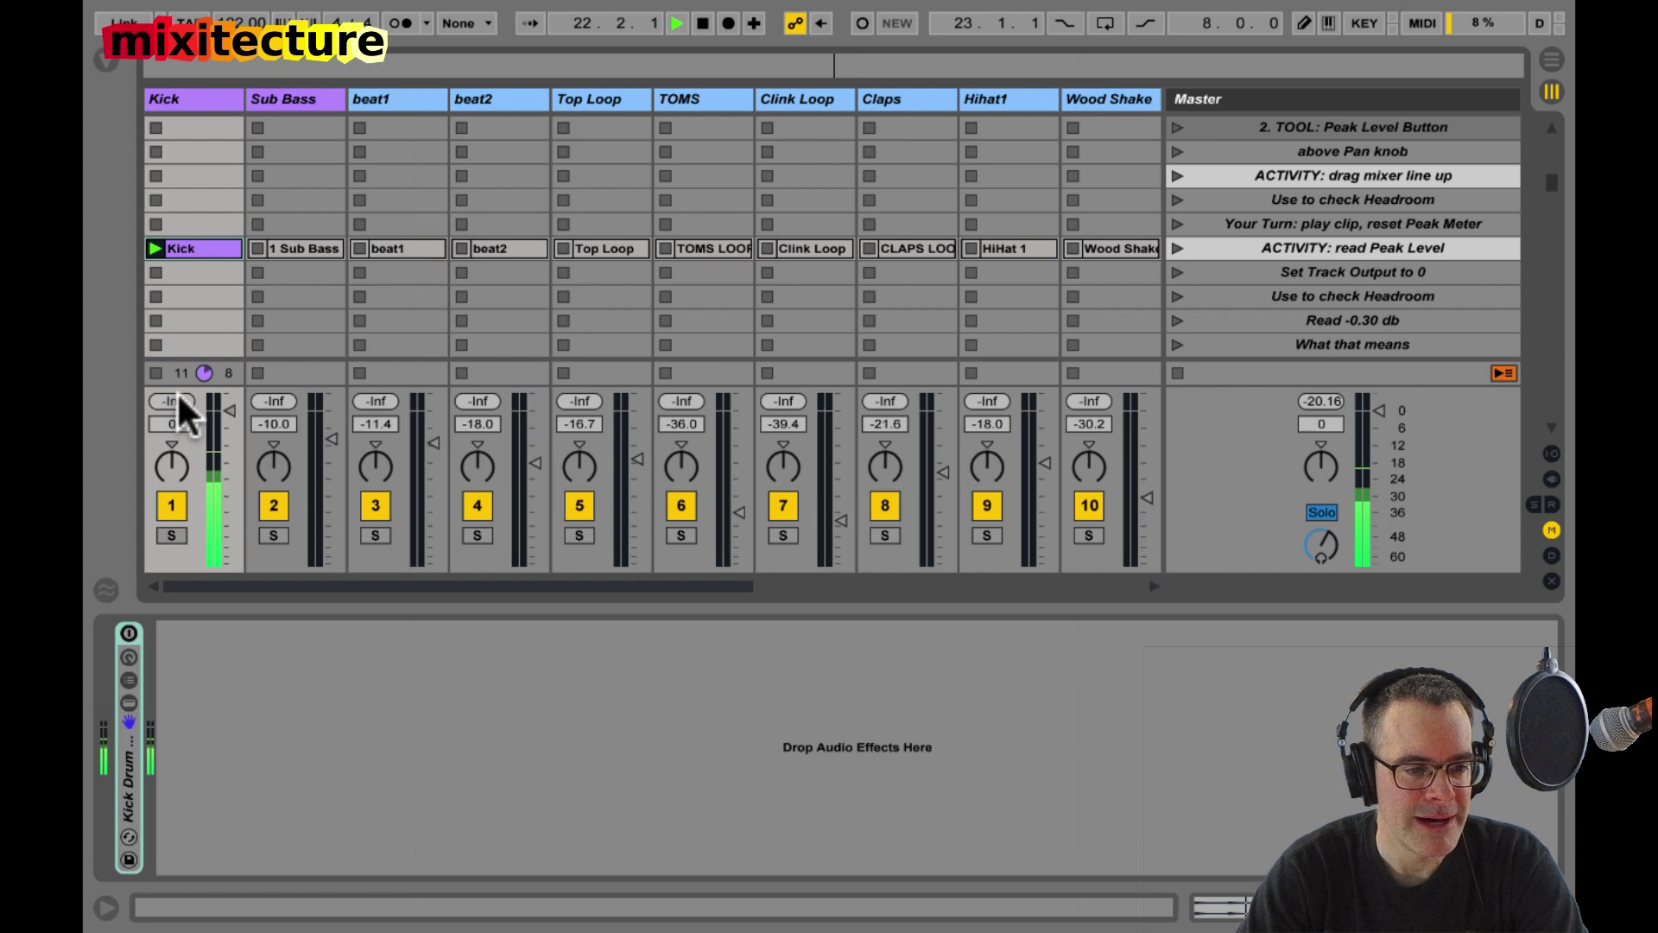
pyautogui.click(177, 402)
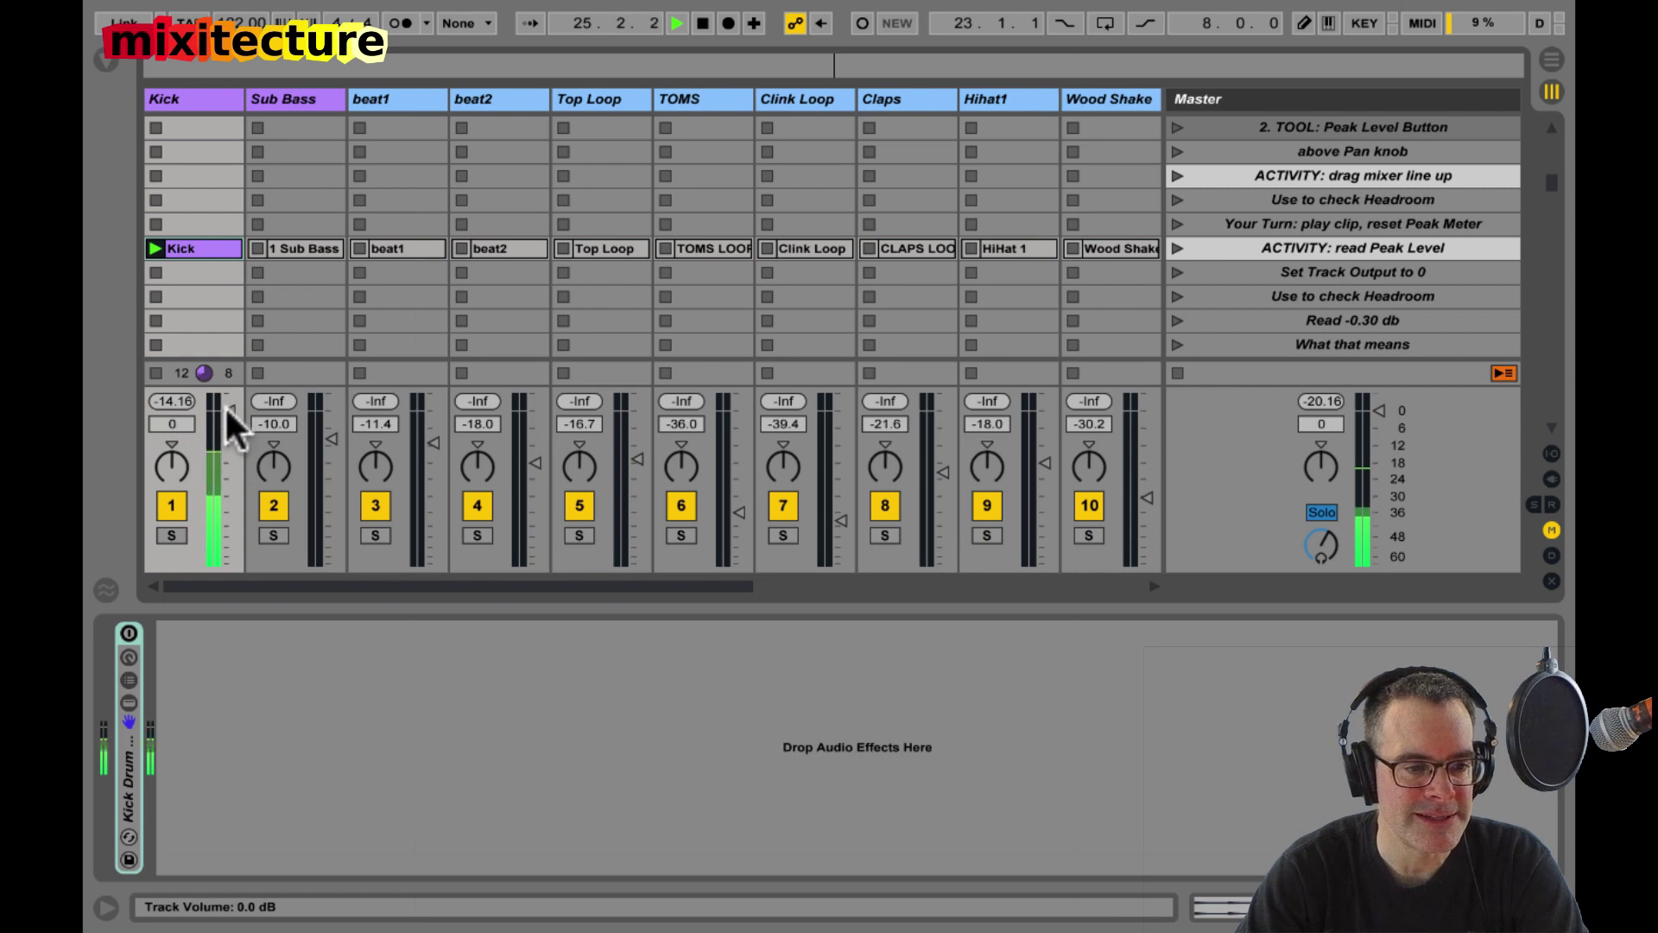
pyautogui.click(130, 632)
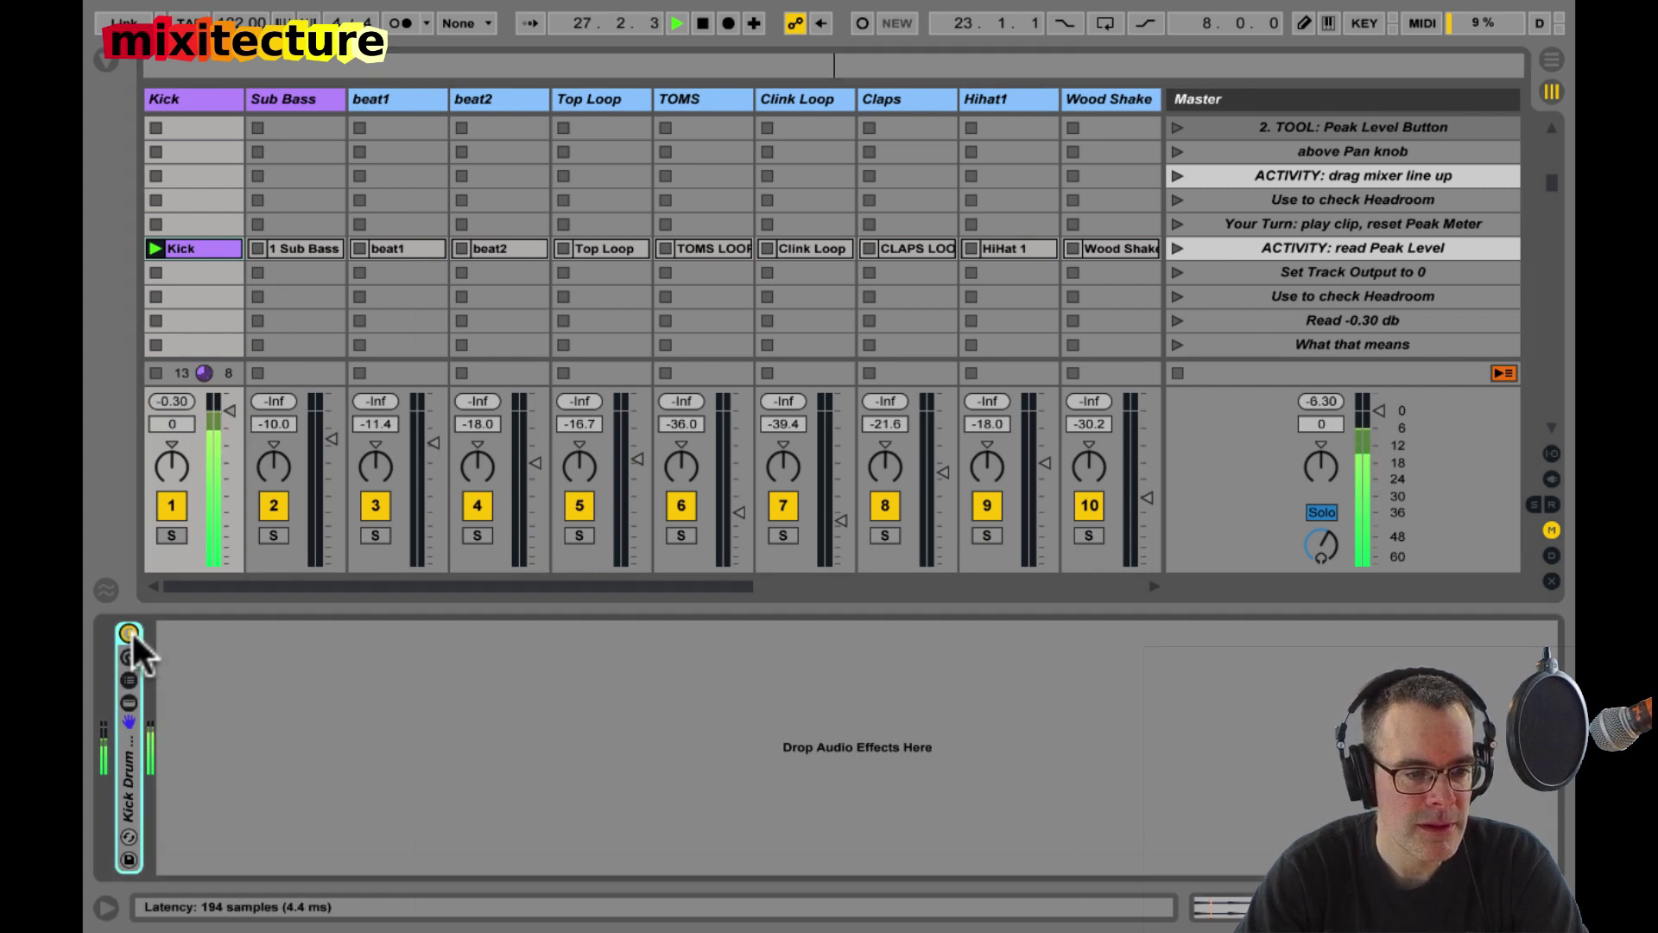
pyautogui.click(174, 404)
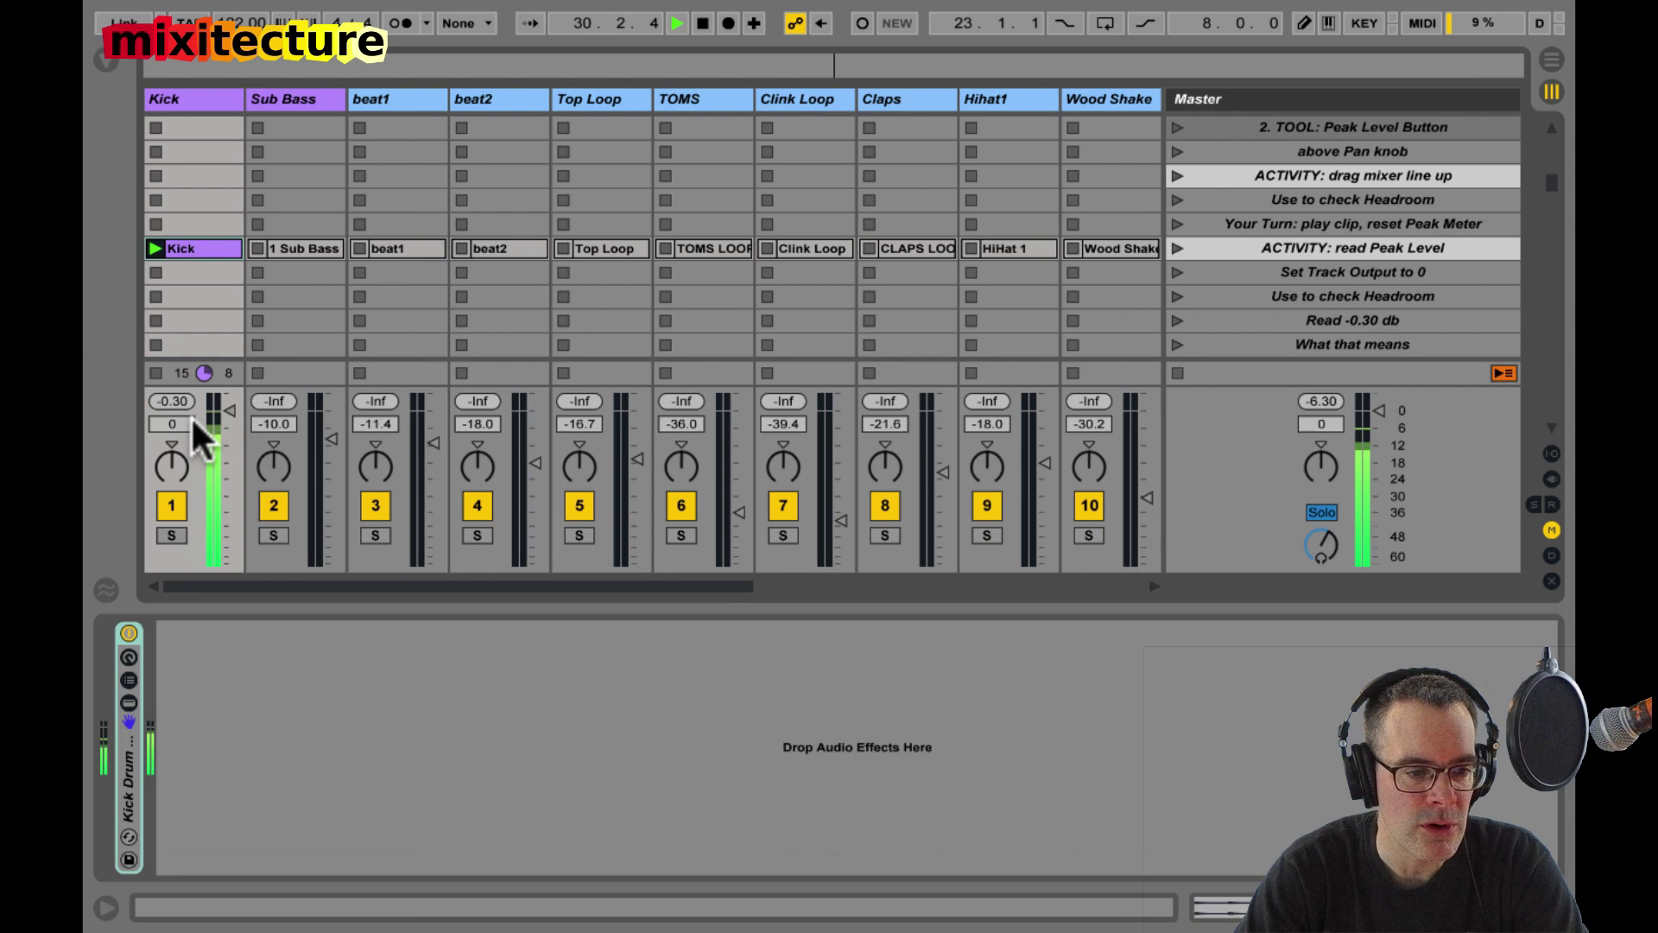
# Step: Expand the Kick Drum rack, drop Limiter Gain to 0 dB, raise Compressor Gain above 8 dB, and reset the peaks
pyautogui.doubleClick(127, 784)
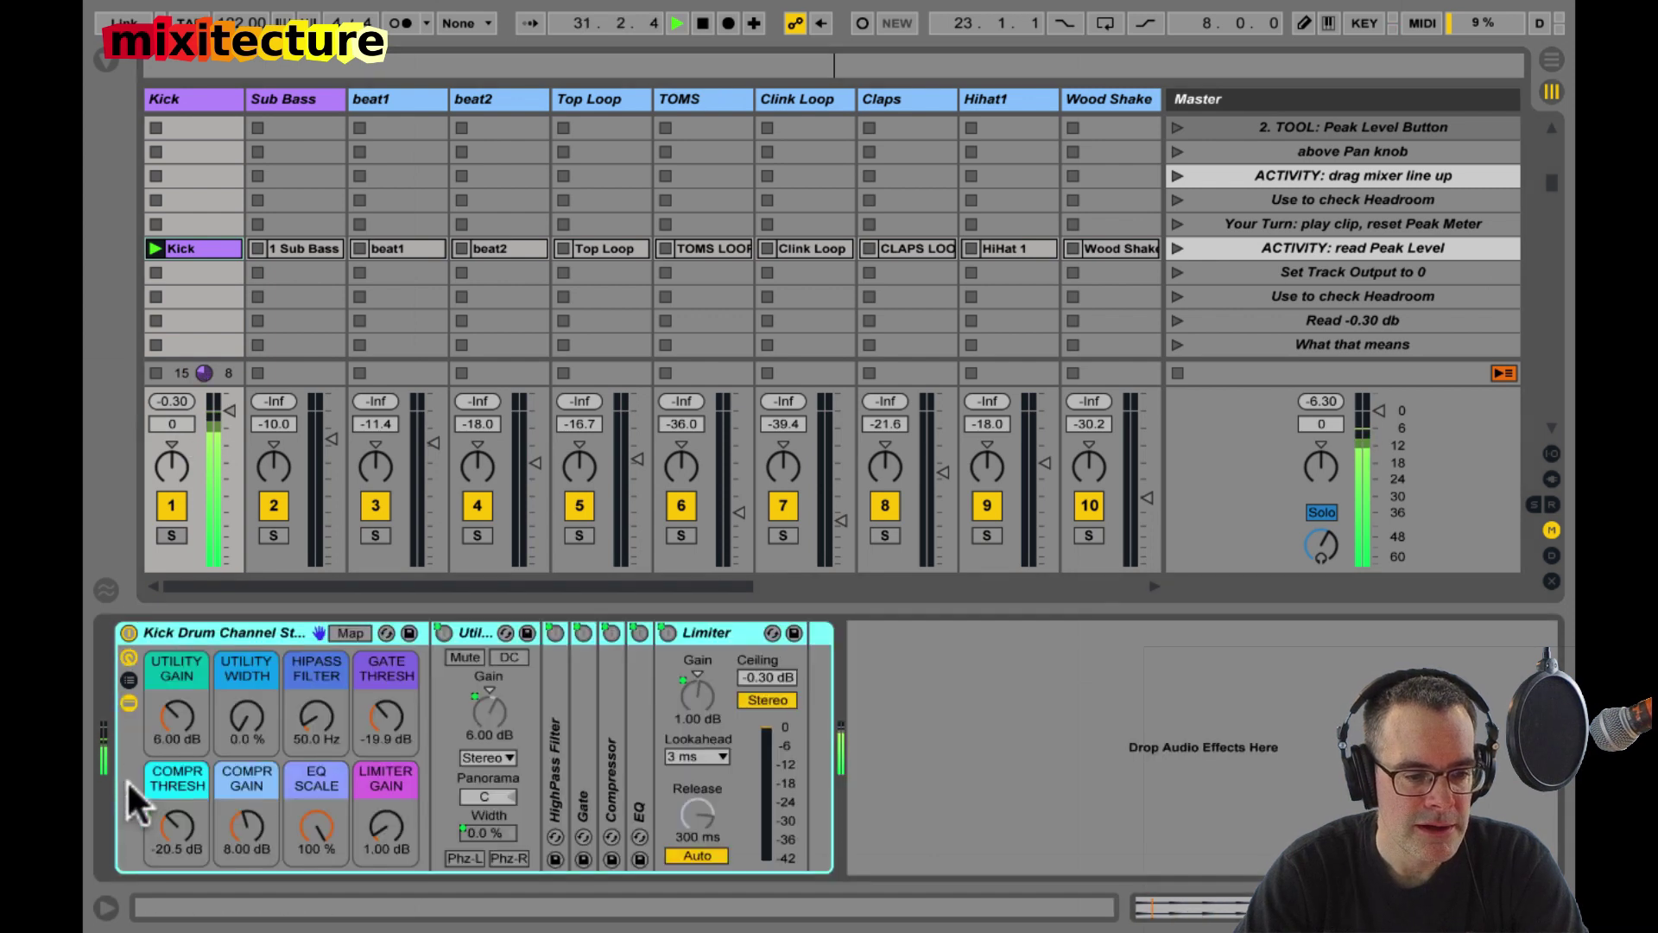
pyautogui.click(381, 830)
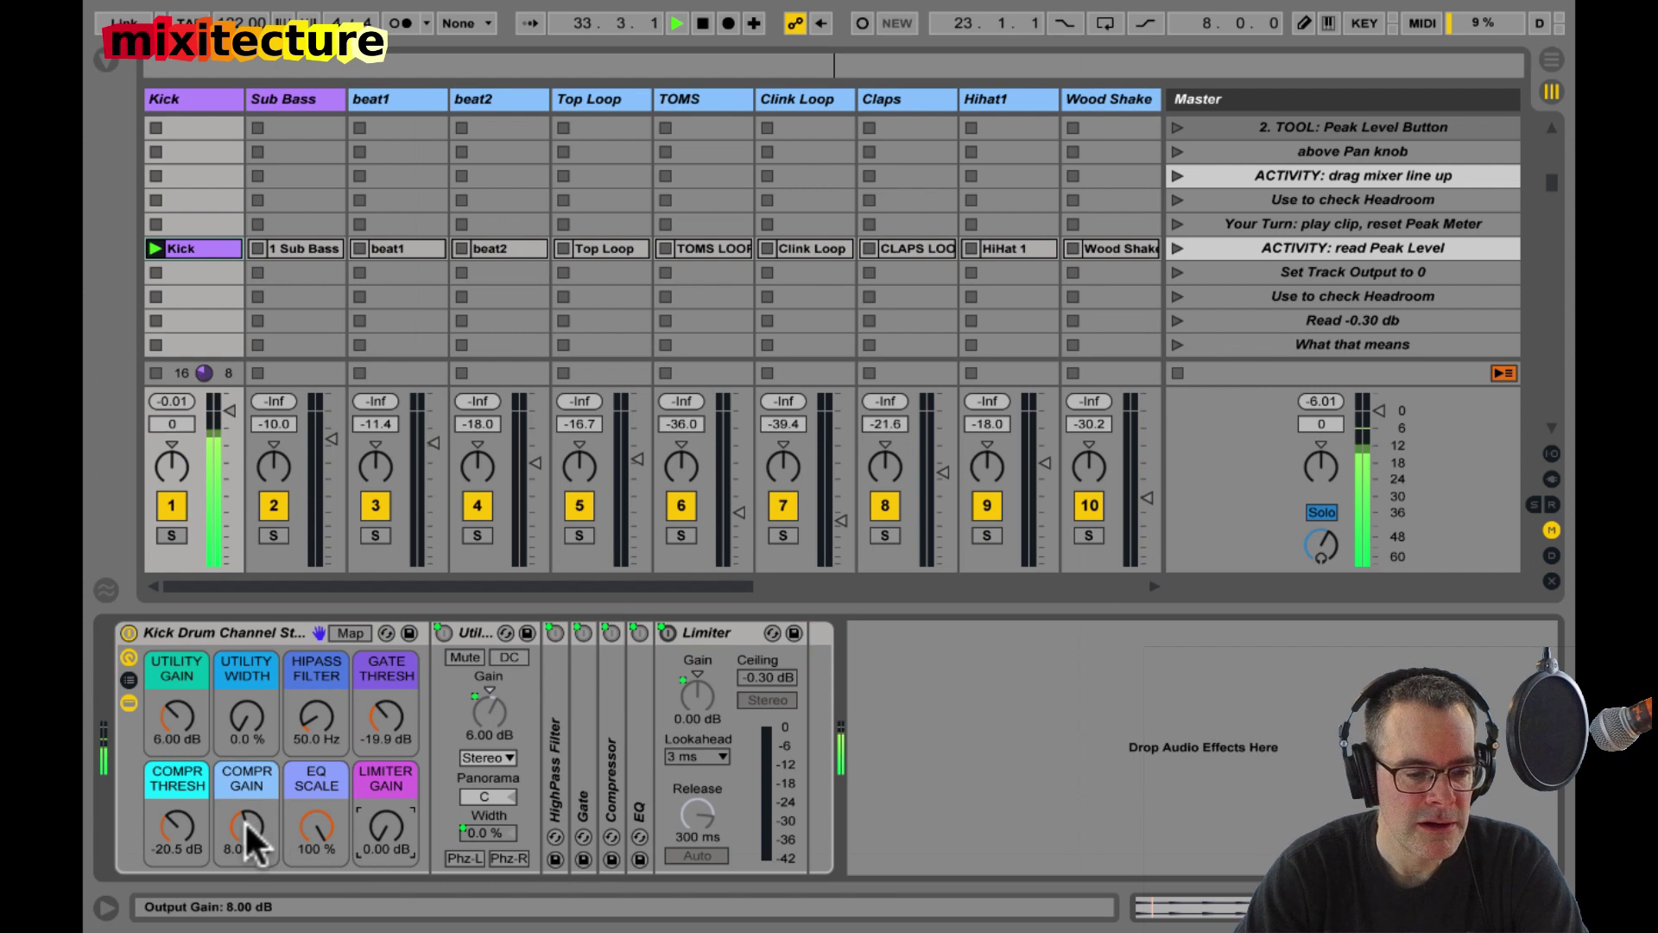
pyautogui.moveTo(248, 831); pyautogui.dragTo(246, 822)
pyautogui.click(179, 399)
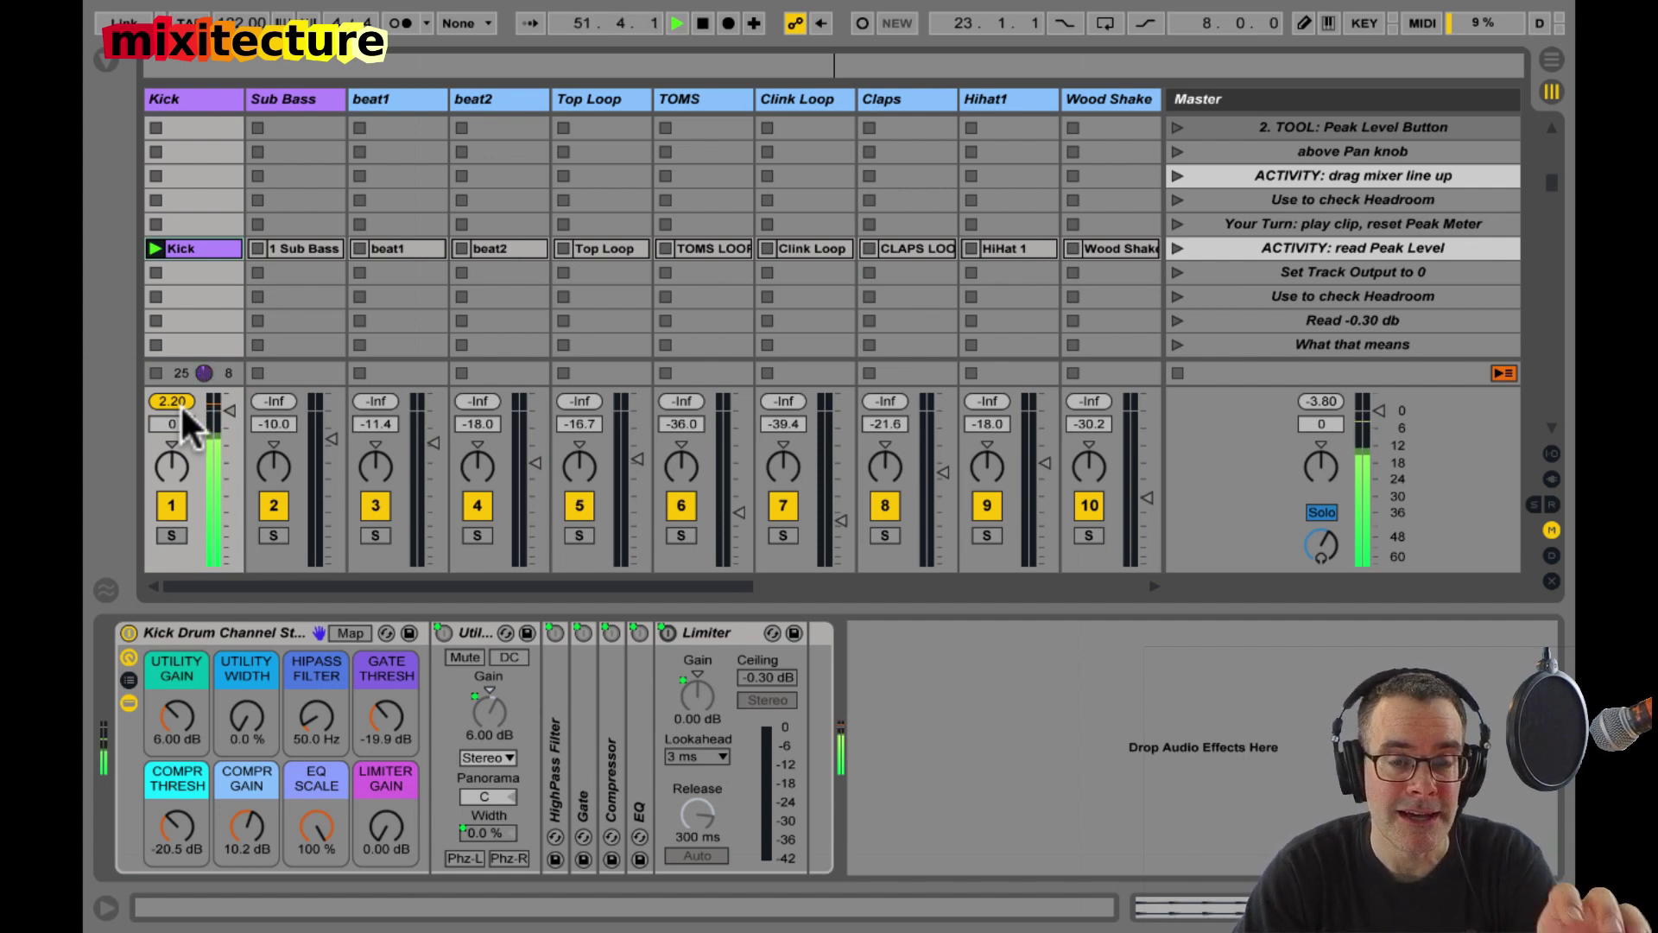
pyautogui.click(1321, 400)
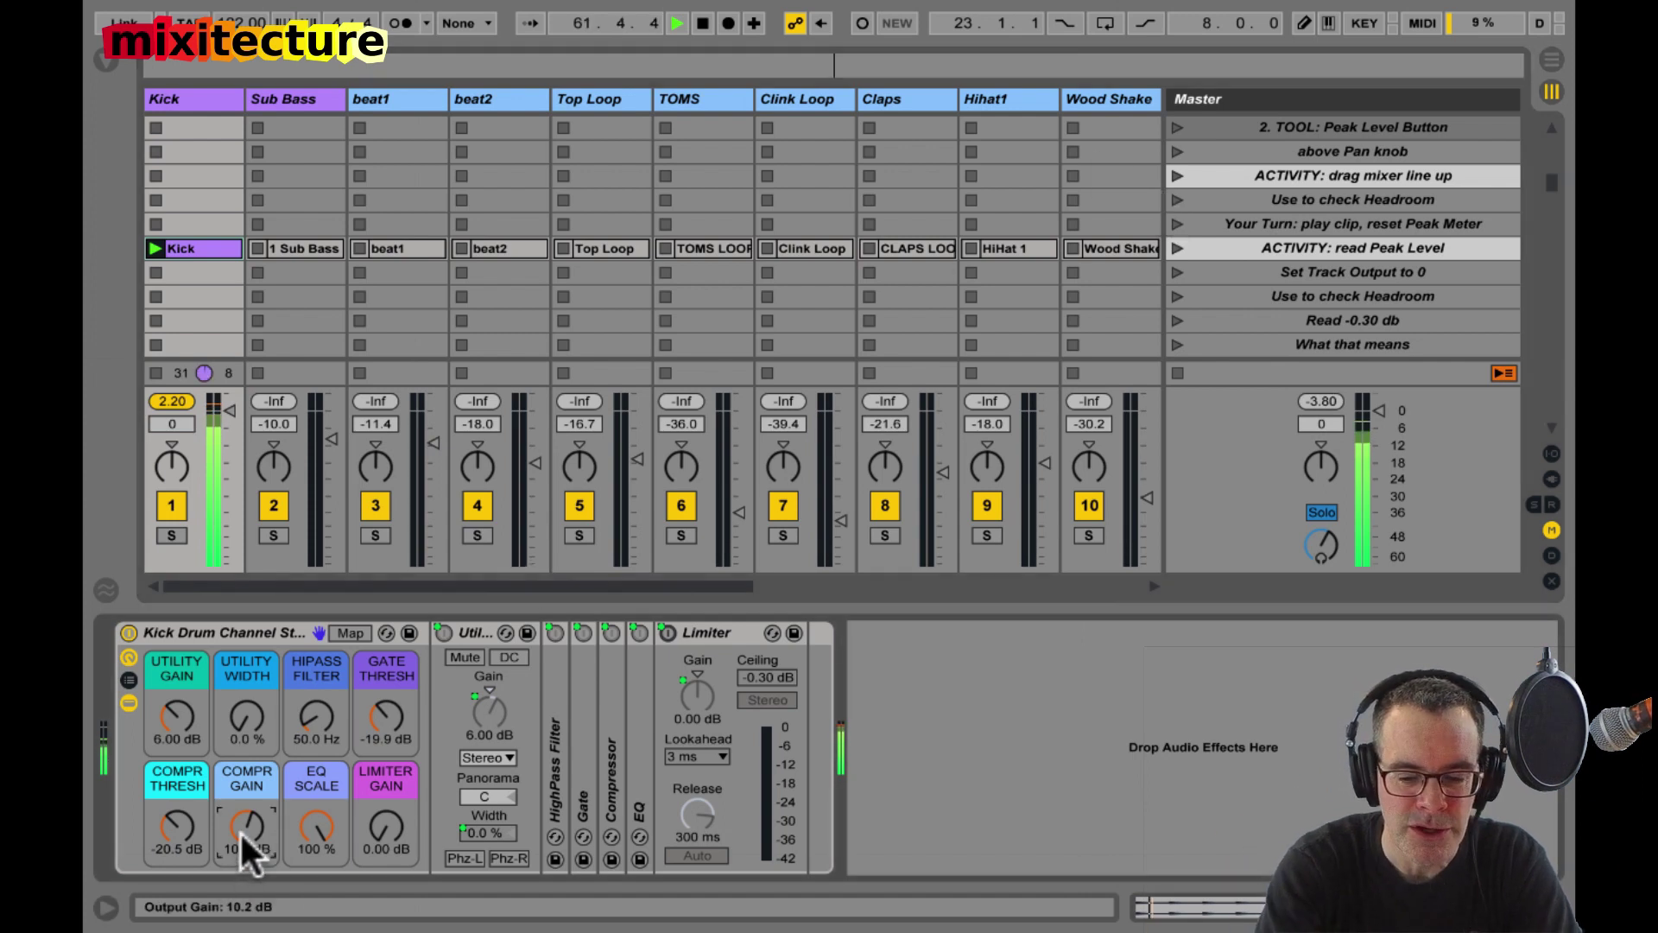
# Step: Restore Compressor Gain to 8 dB and Limiter Gain to 1 dB, checking the -0.30 dB ceiling
pyautogui.moveTo(241, 830); pyautogui.dragTo(240, 842)
pyautogui.moveTo(388, 830); pyautogui.dragTo(380, 829)
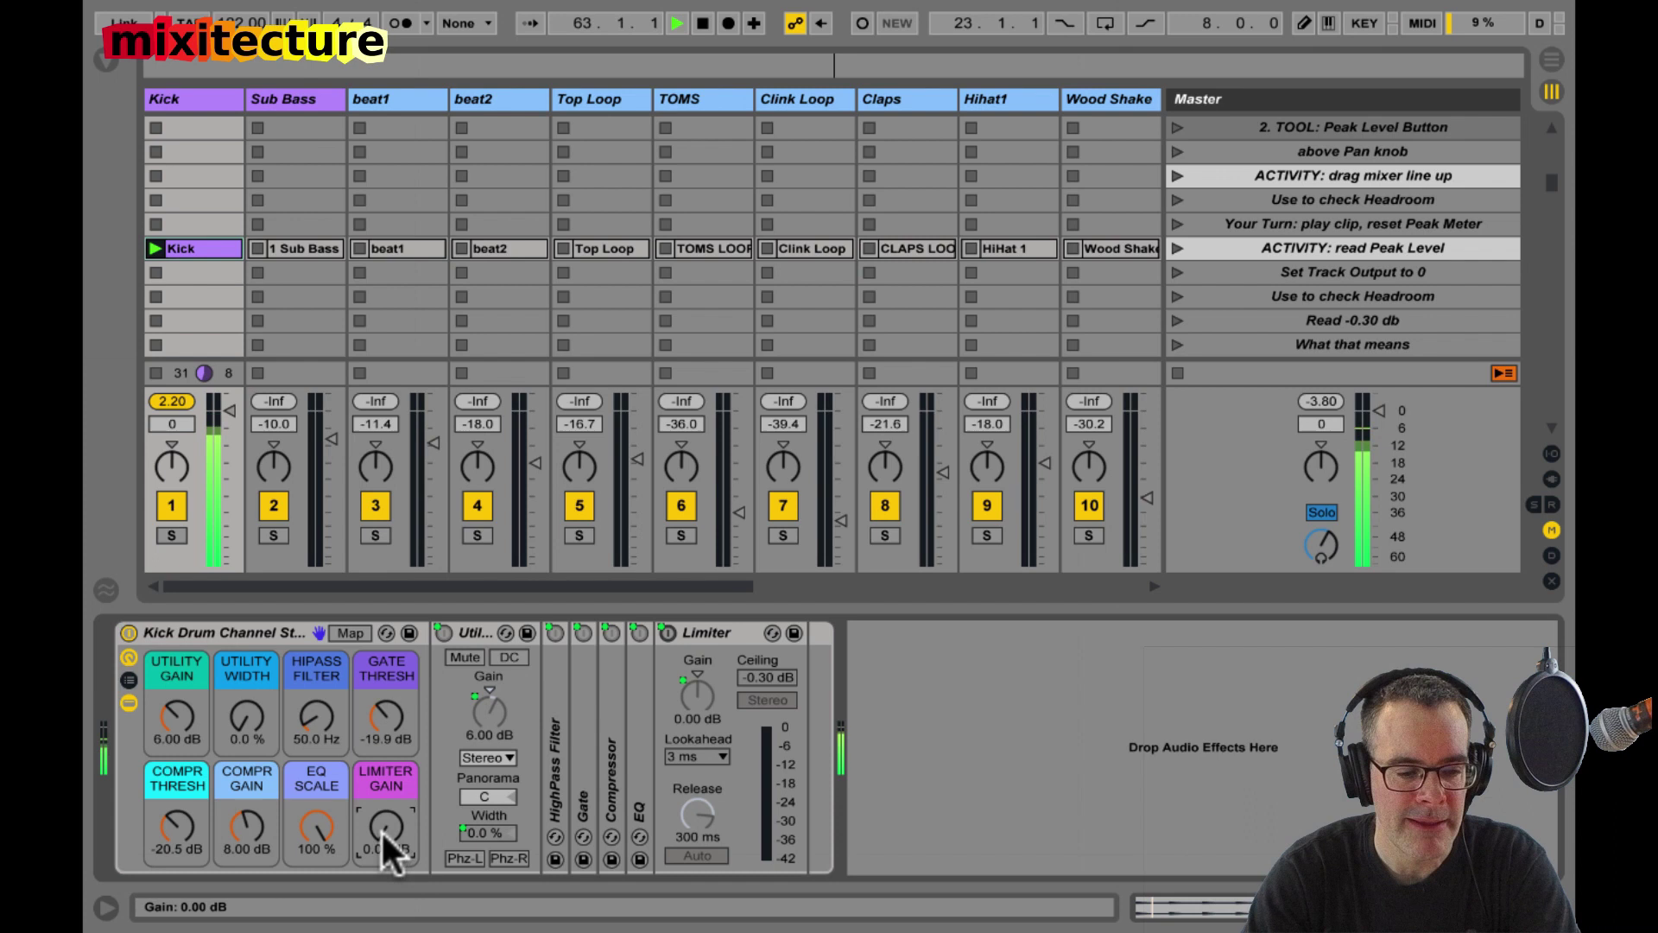
pyautogui.click(185, 399)
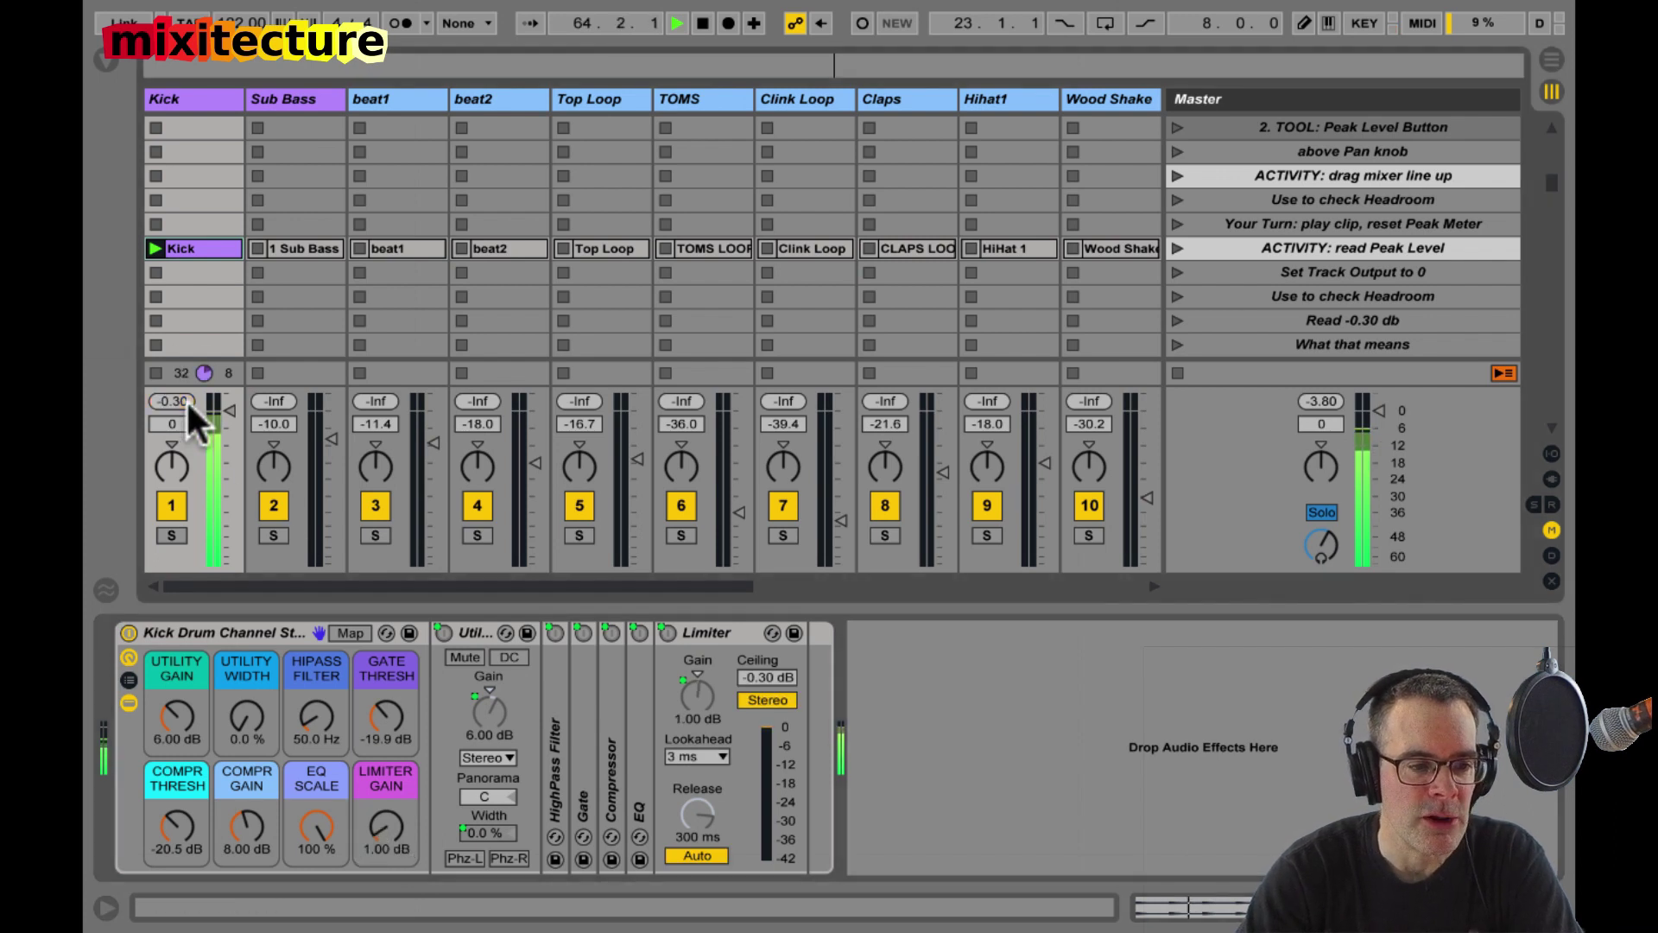
pyautogui.click(748, 679)
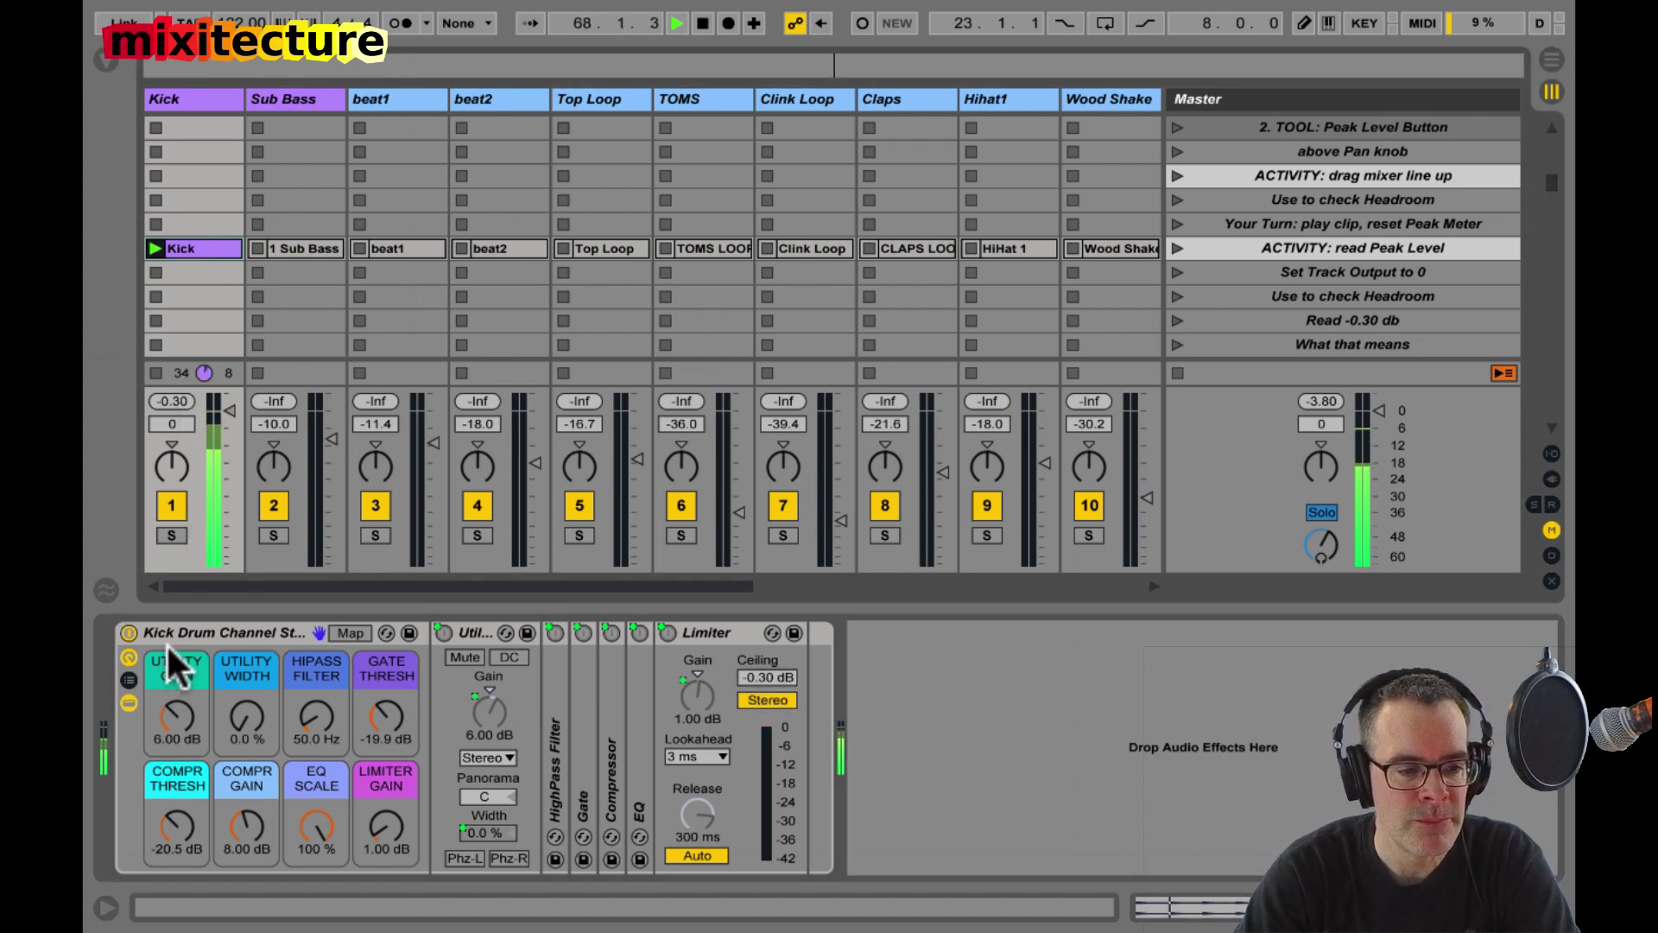
# Step: Collapse the Kick Drum Channel Strip rack, stop playback, and select the Kick volume field
pyautogui.doubleClick(202, 632)
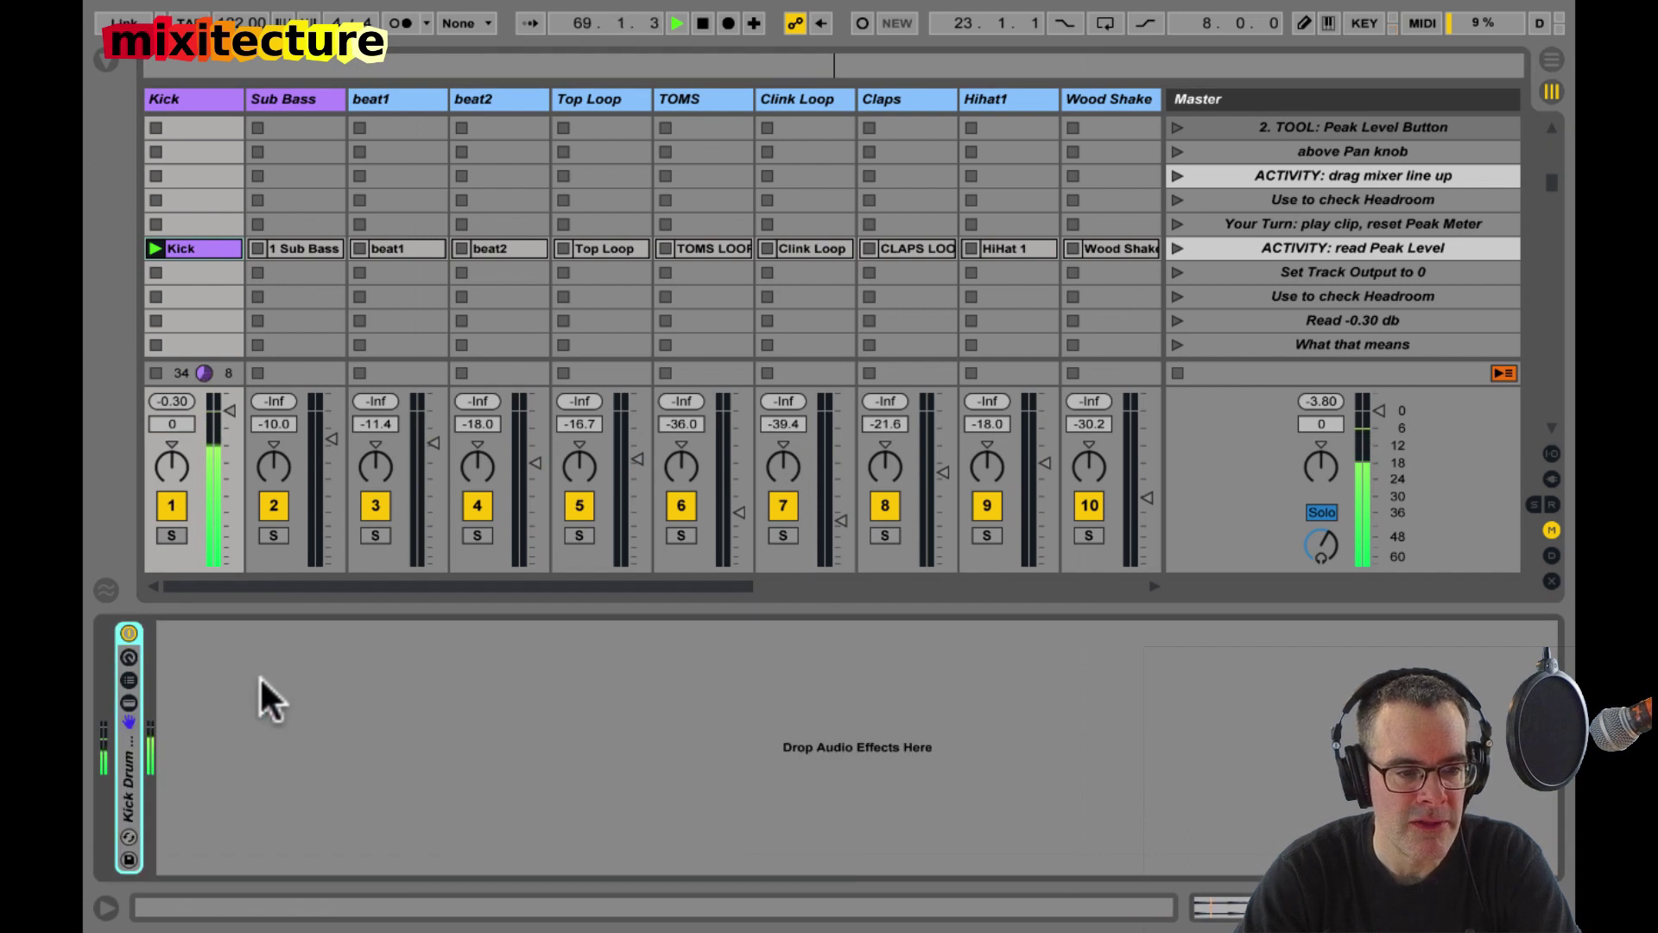
pyautogui.press('space')
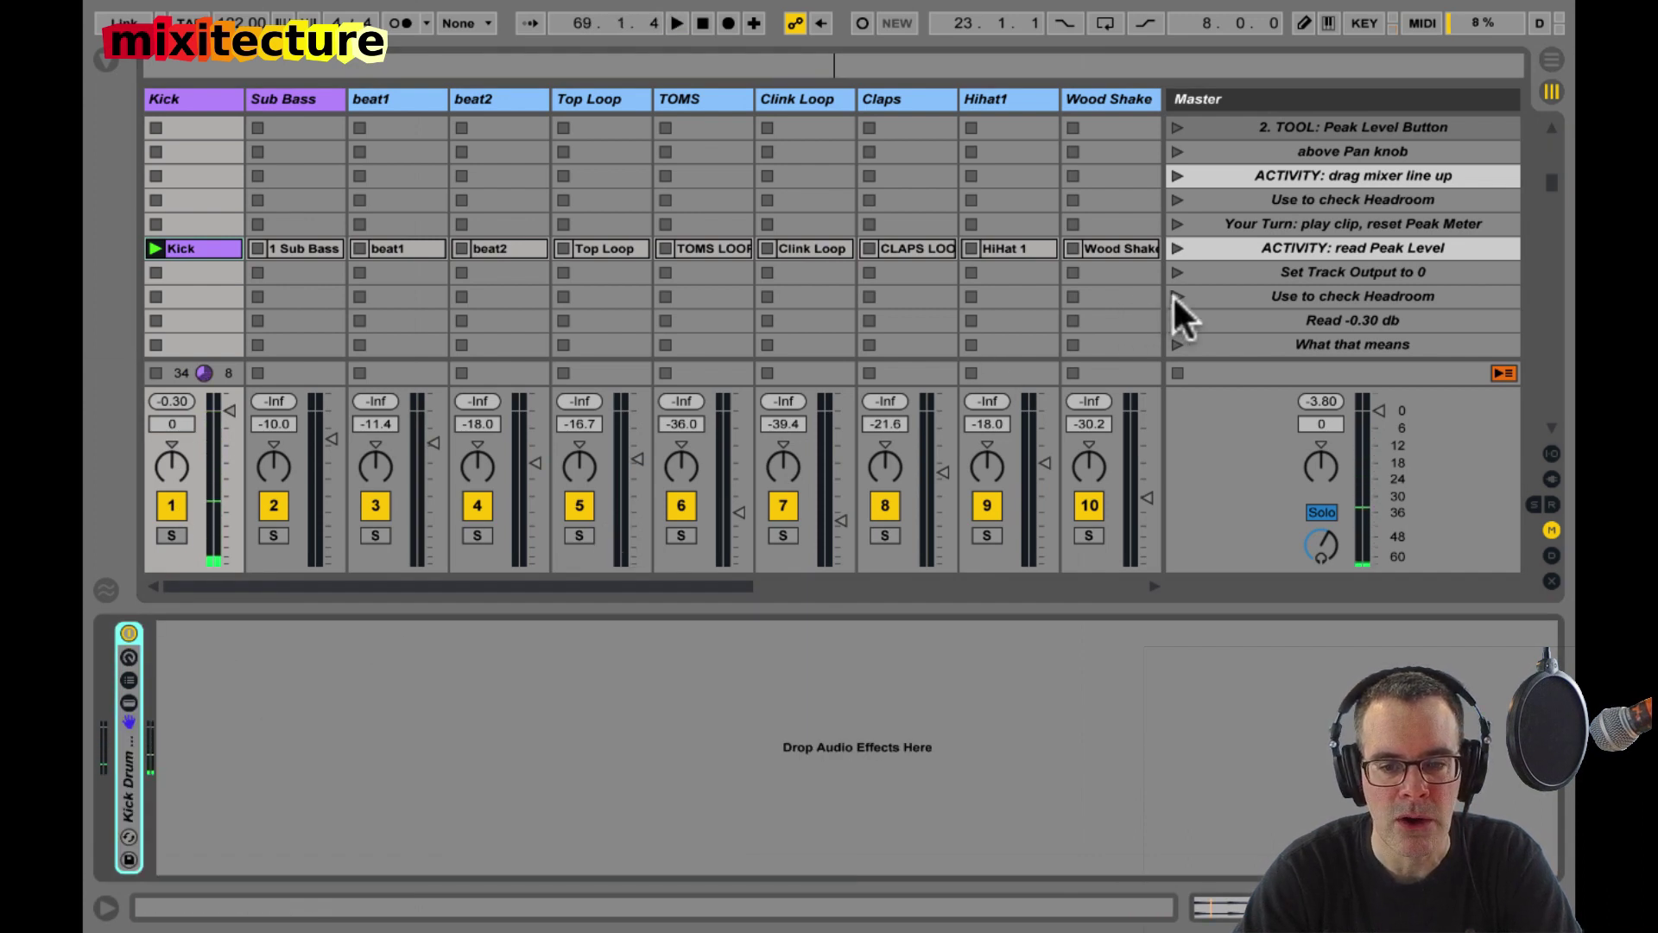
pyautogui.click(164, 424)
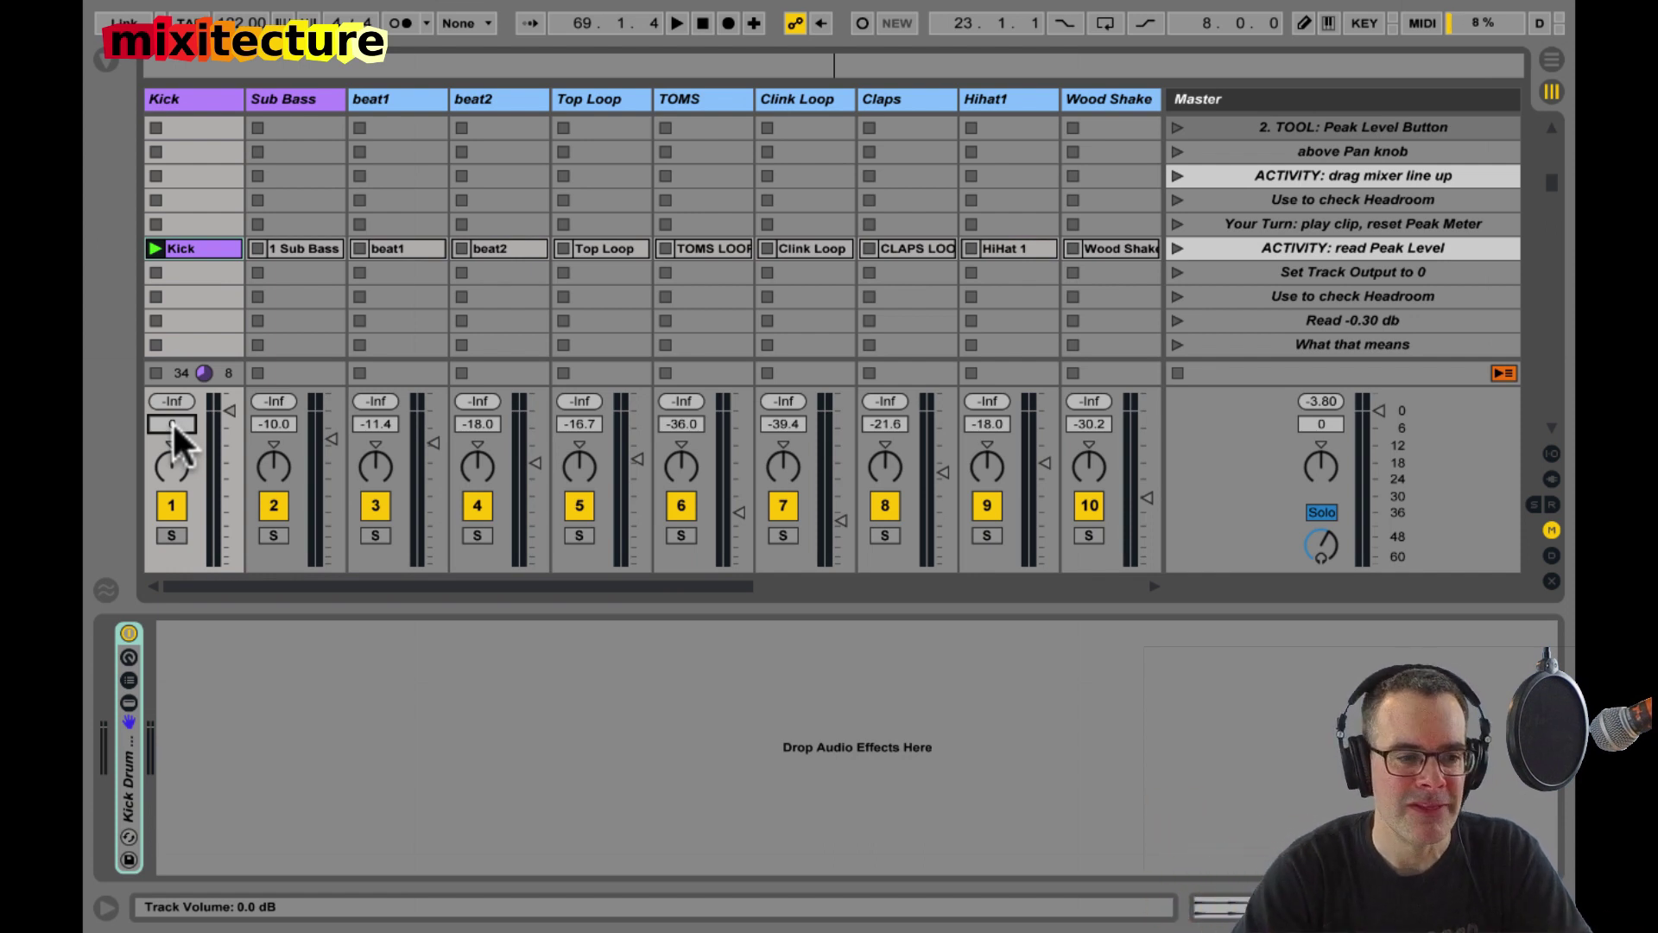
# Step: Pull the Kick volume down to -16 dB, reset it to 0 dB, then stop all clips
pyautogui.moveTo(221, 412); pyautogui.dragTo(198, 458)
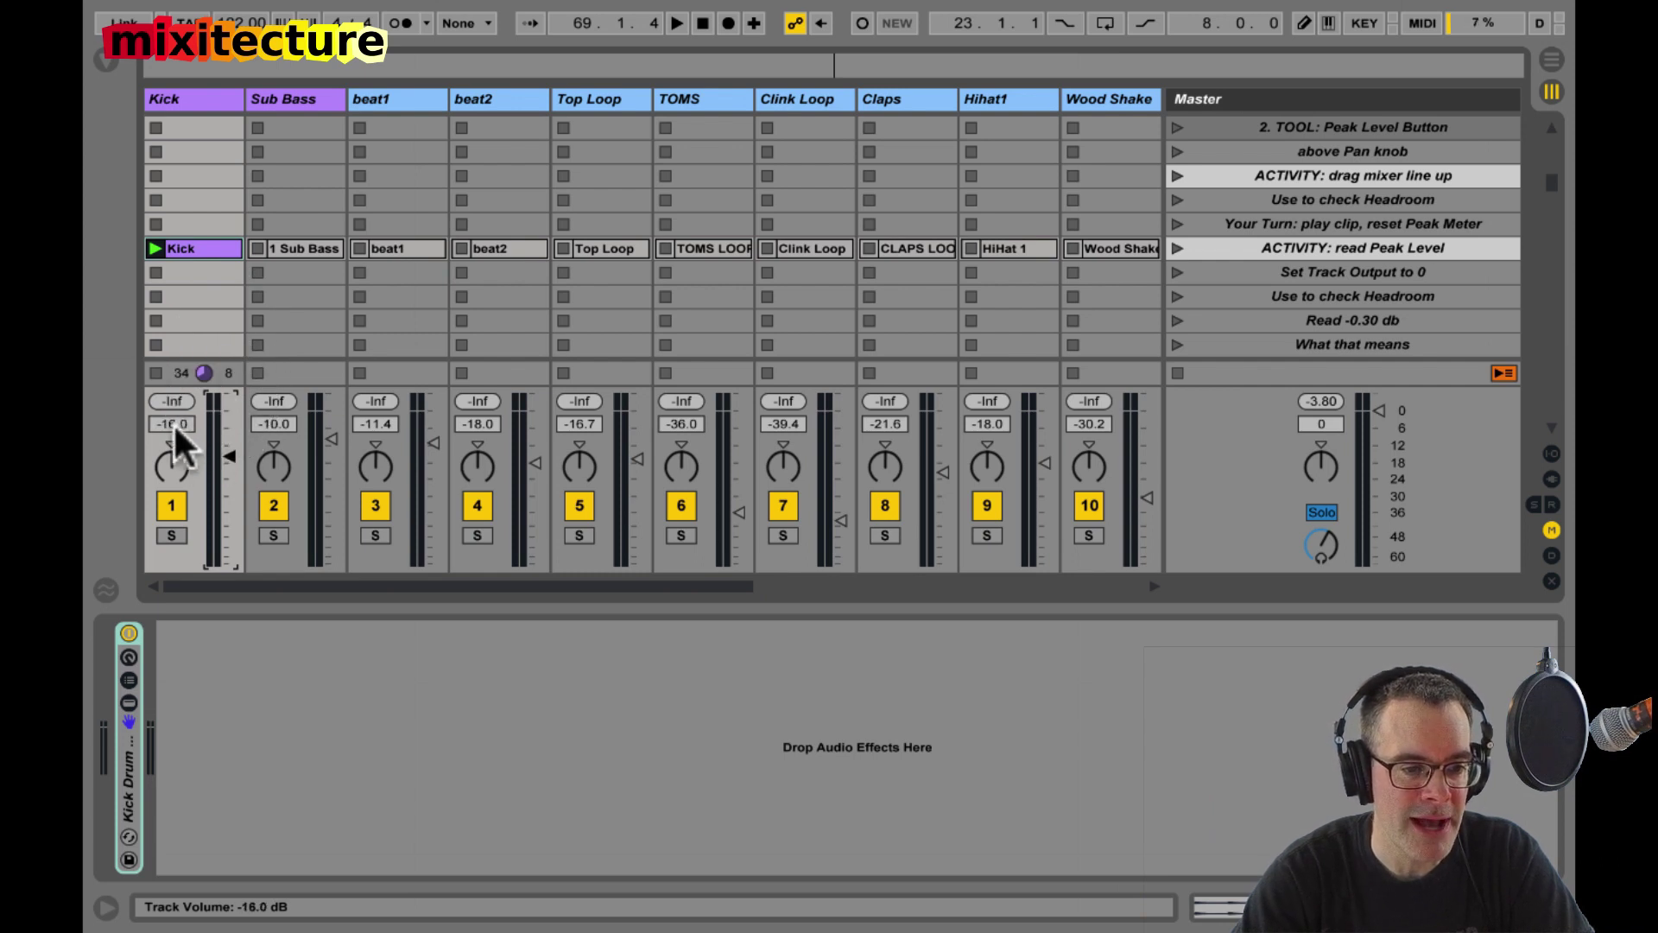
pyautogui.click(173, 422)
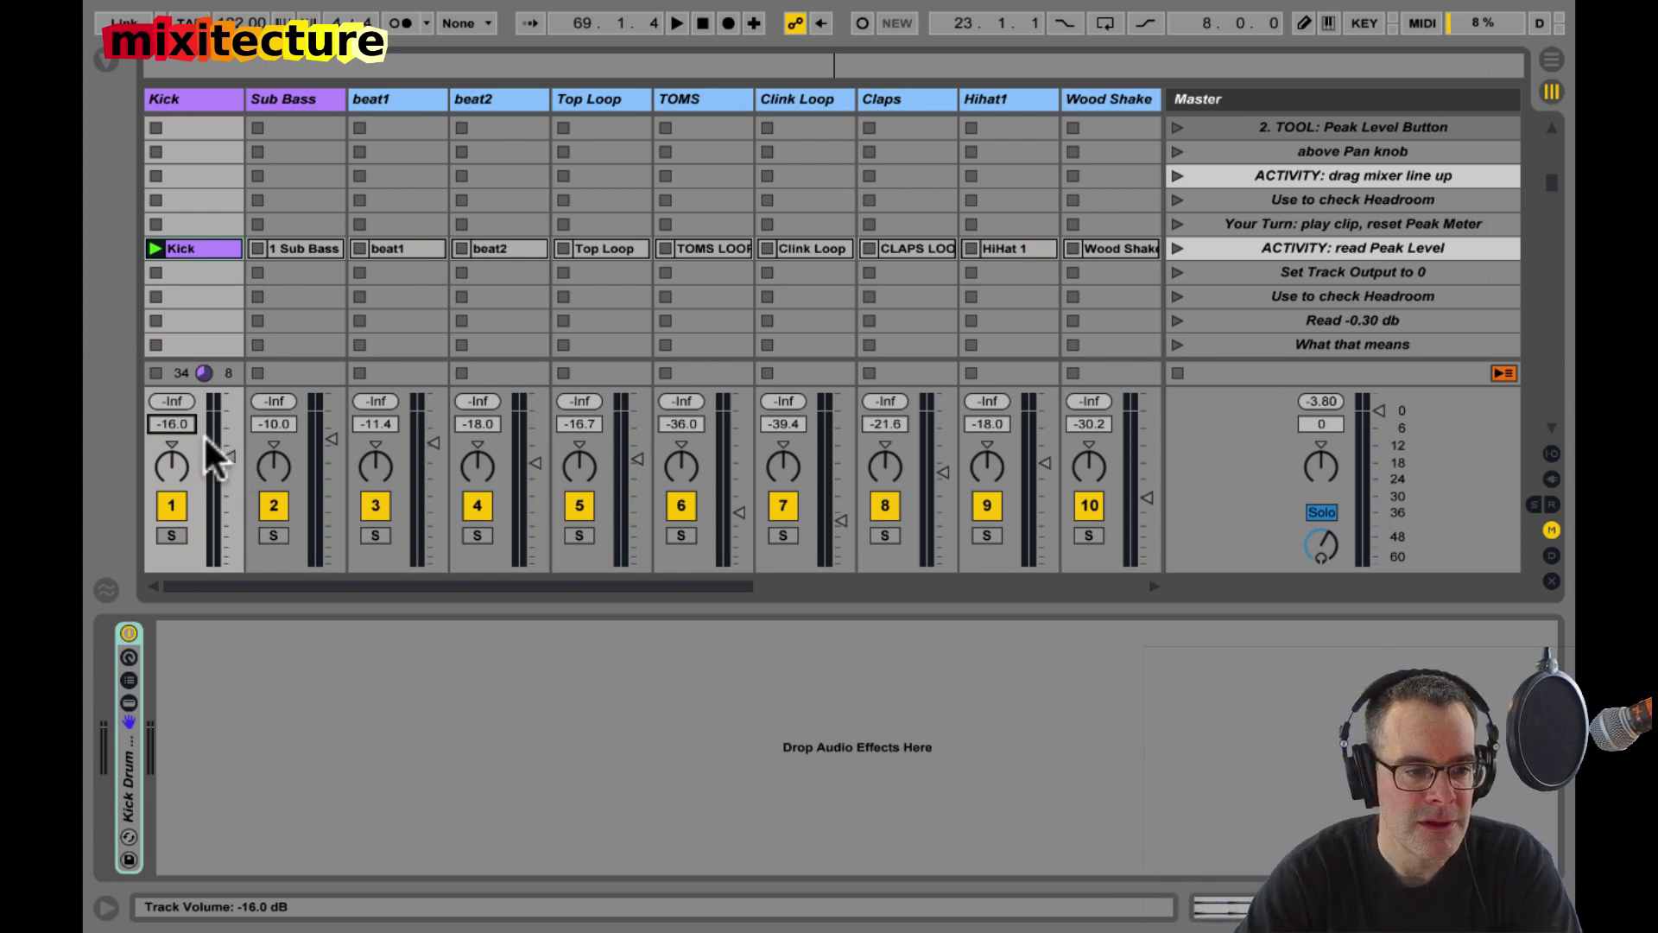
pyautogui.click(183, 423)
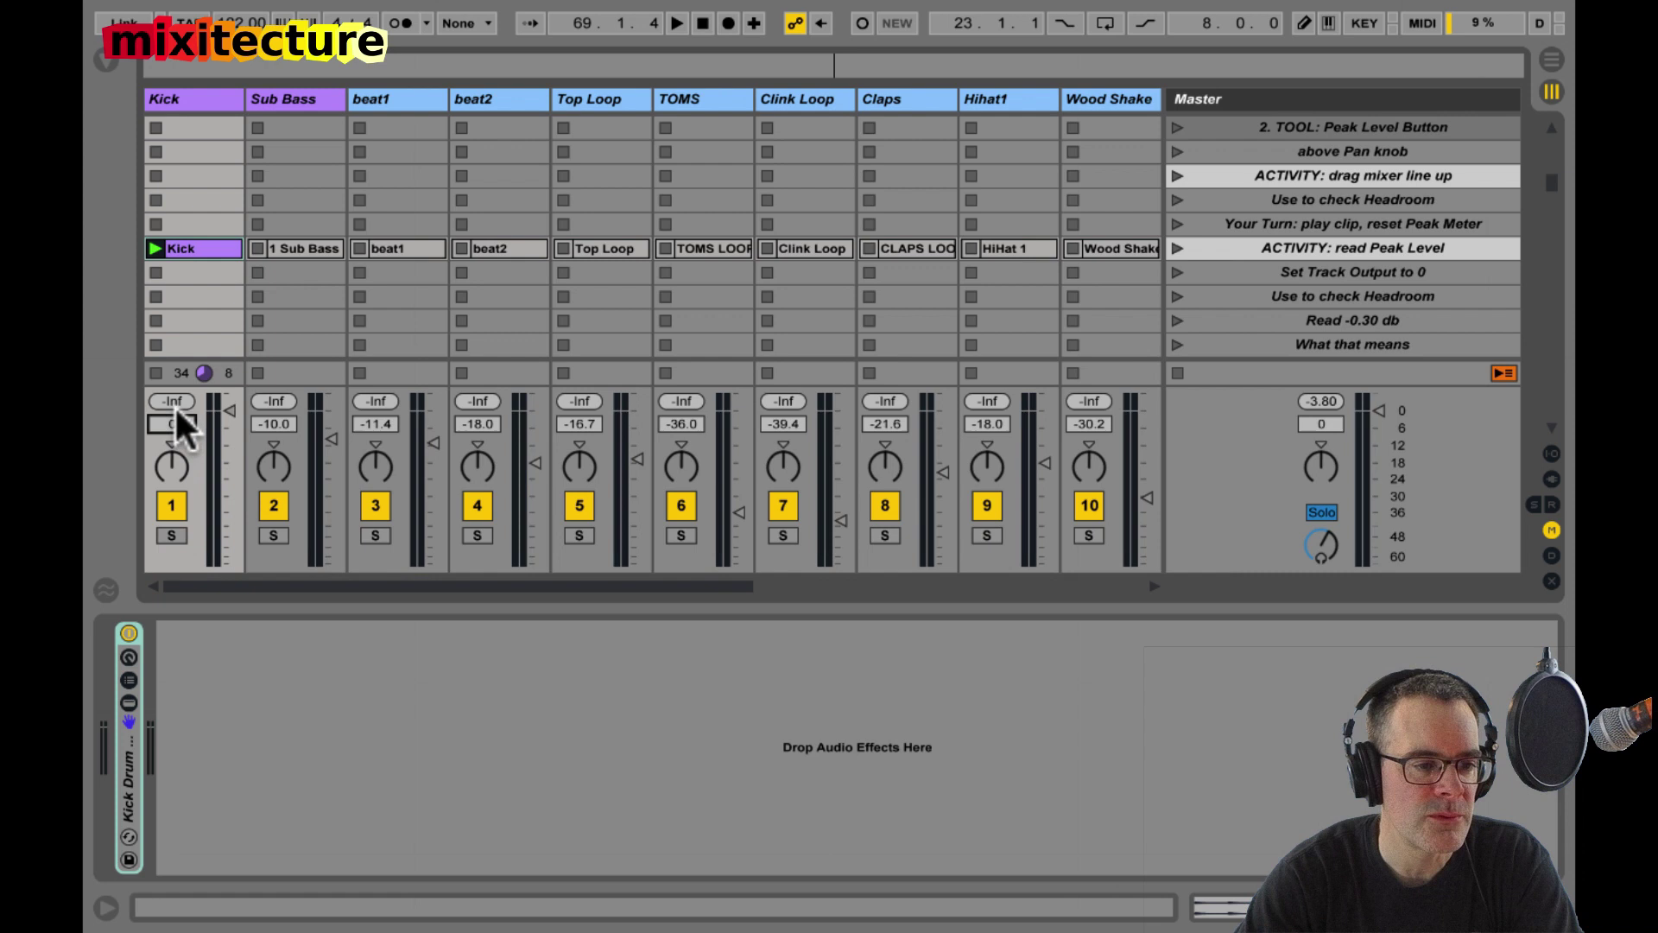
pyautogui.click(1178, 374)
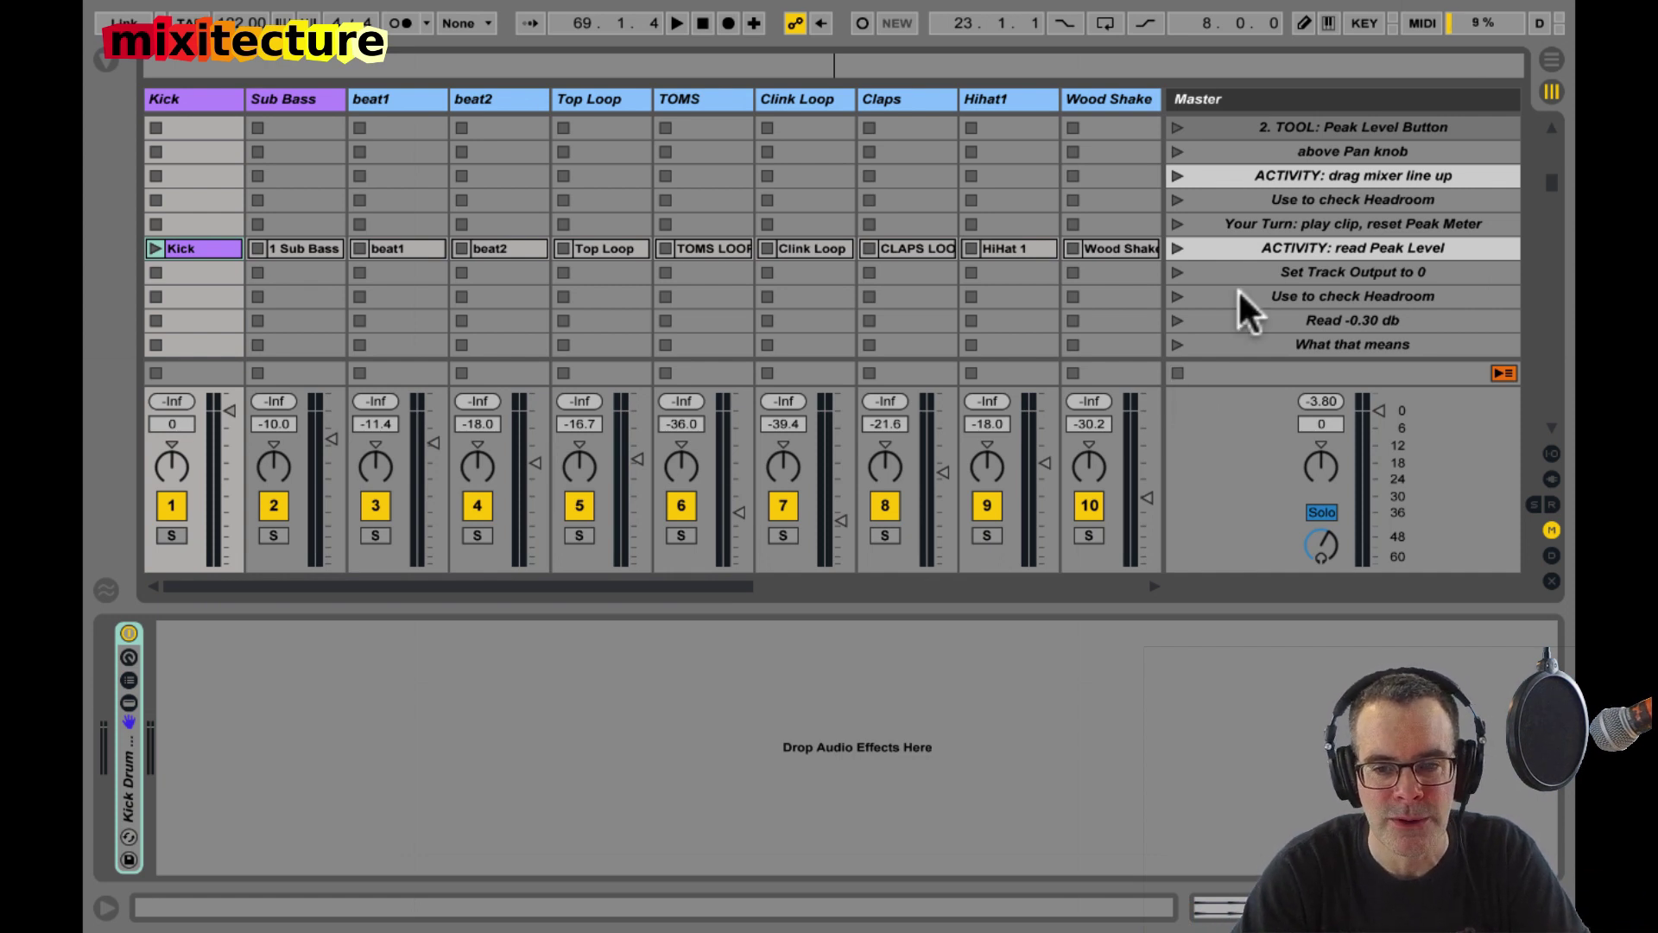
# Step: Scroll to section 3, expand the Kick Drum rack, and select the Utility device and its 6.00 dB Utility Gain macro
pyautogui.scroll(-3, 1307, 215)
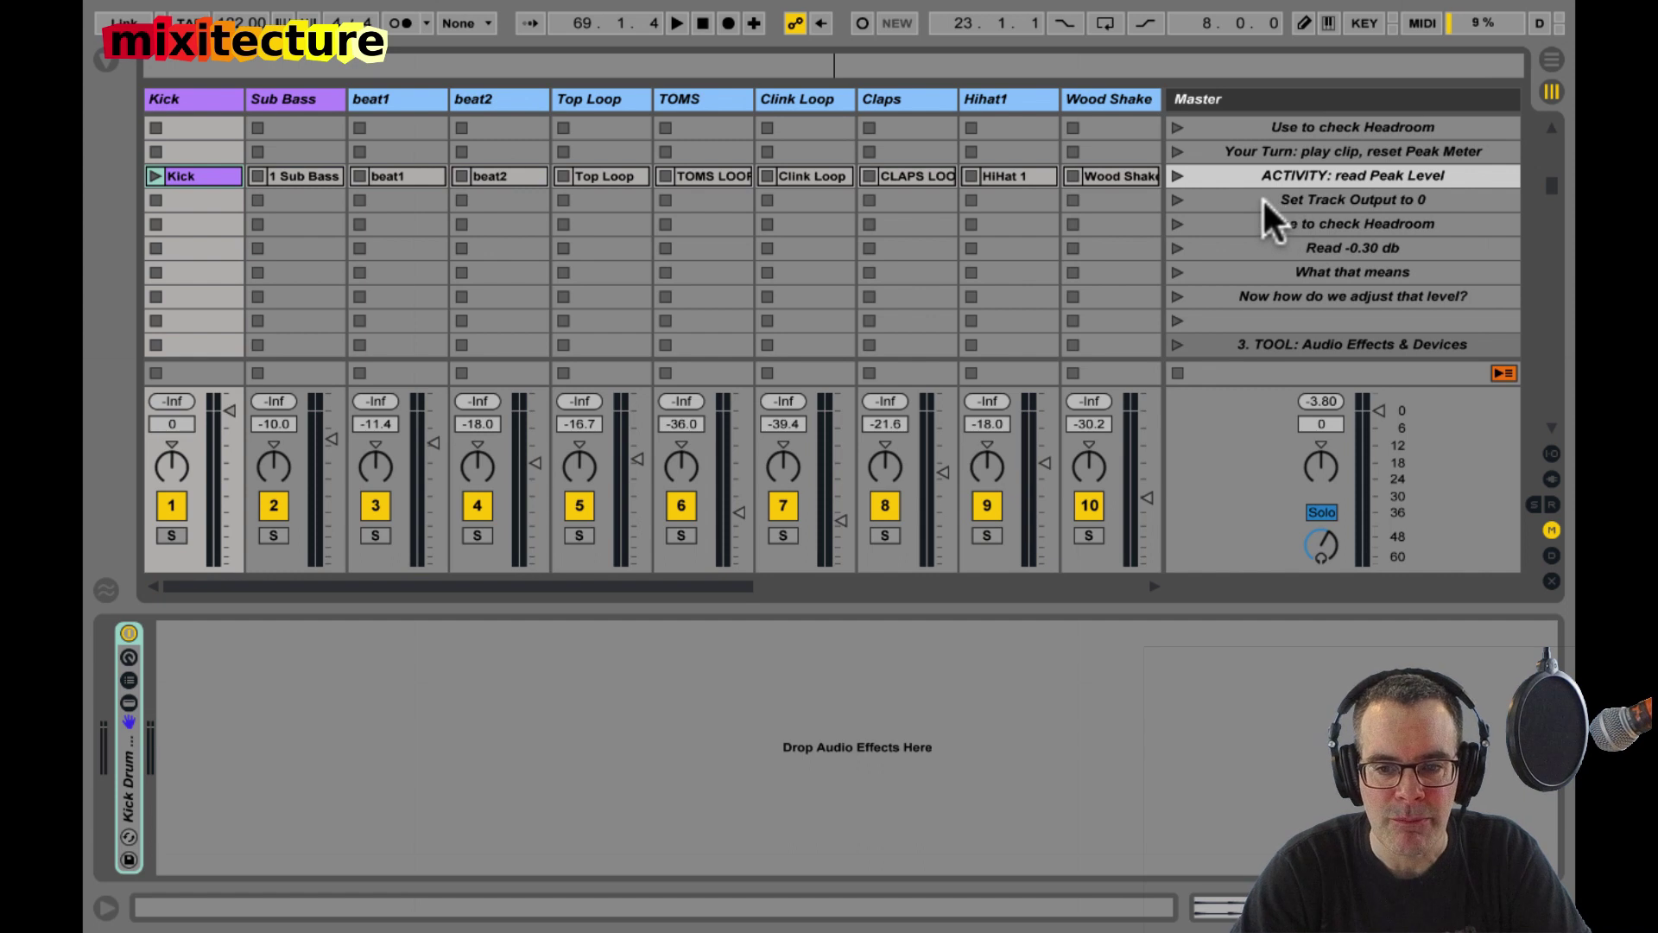
pyautogui.scroll(-7, 1261, 198)
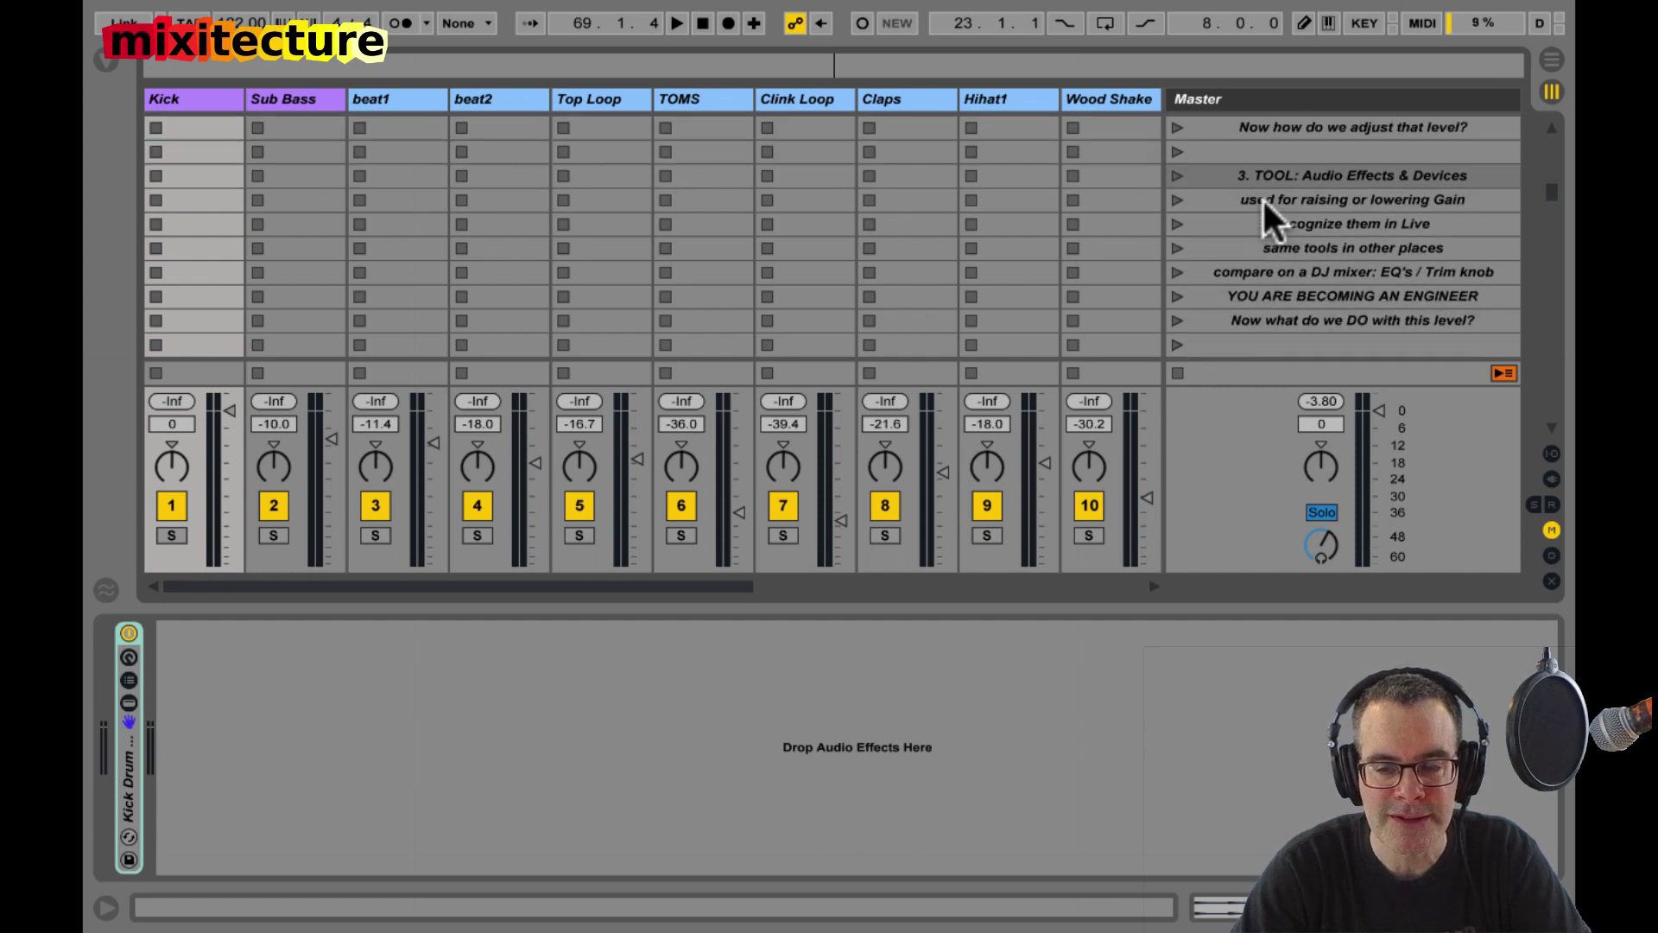
pyautogui.scroll(-2, 1262, 202)
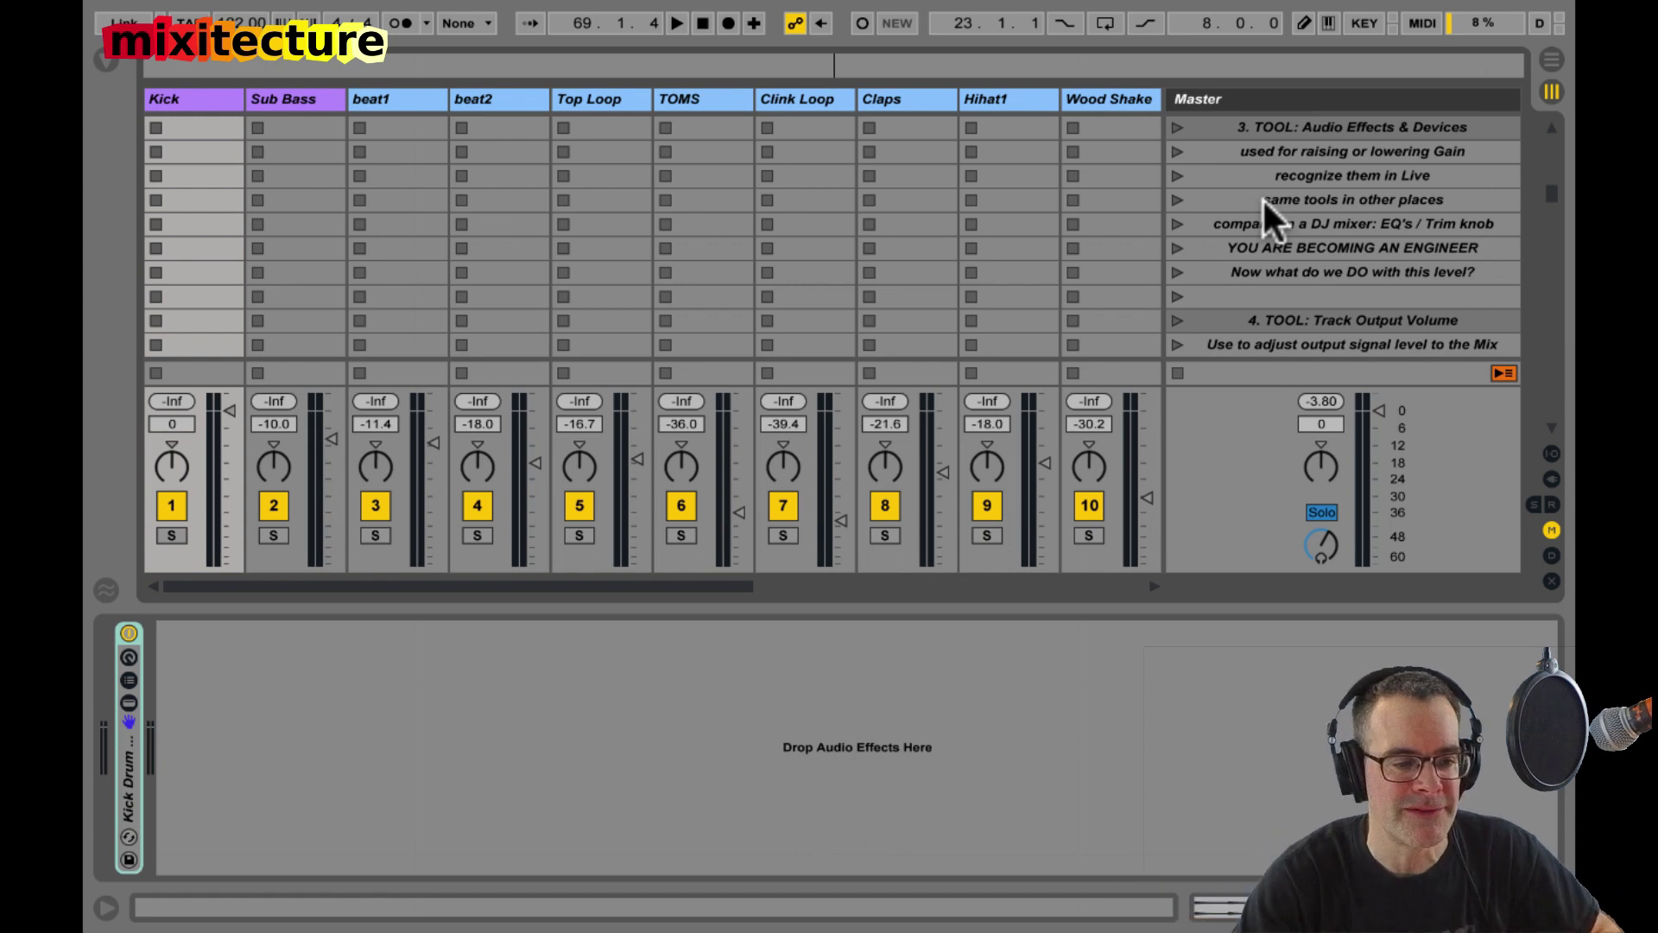
pyautogui.doubleClick(119, 768)
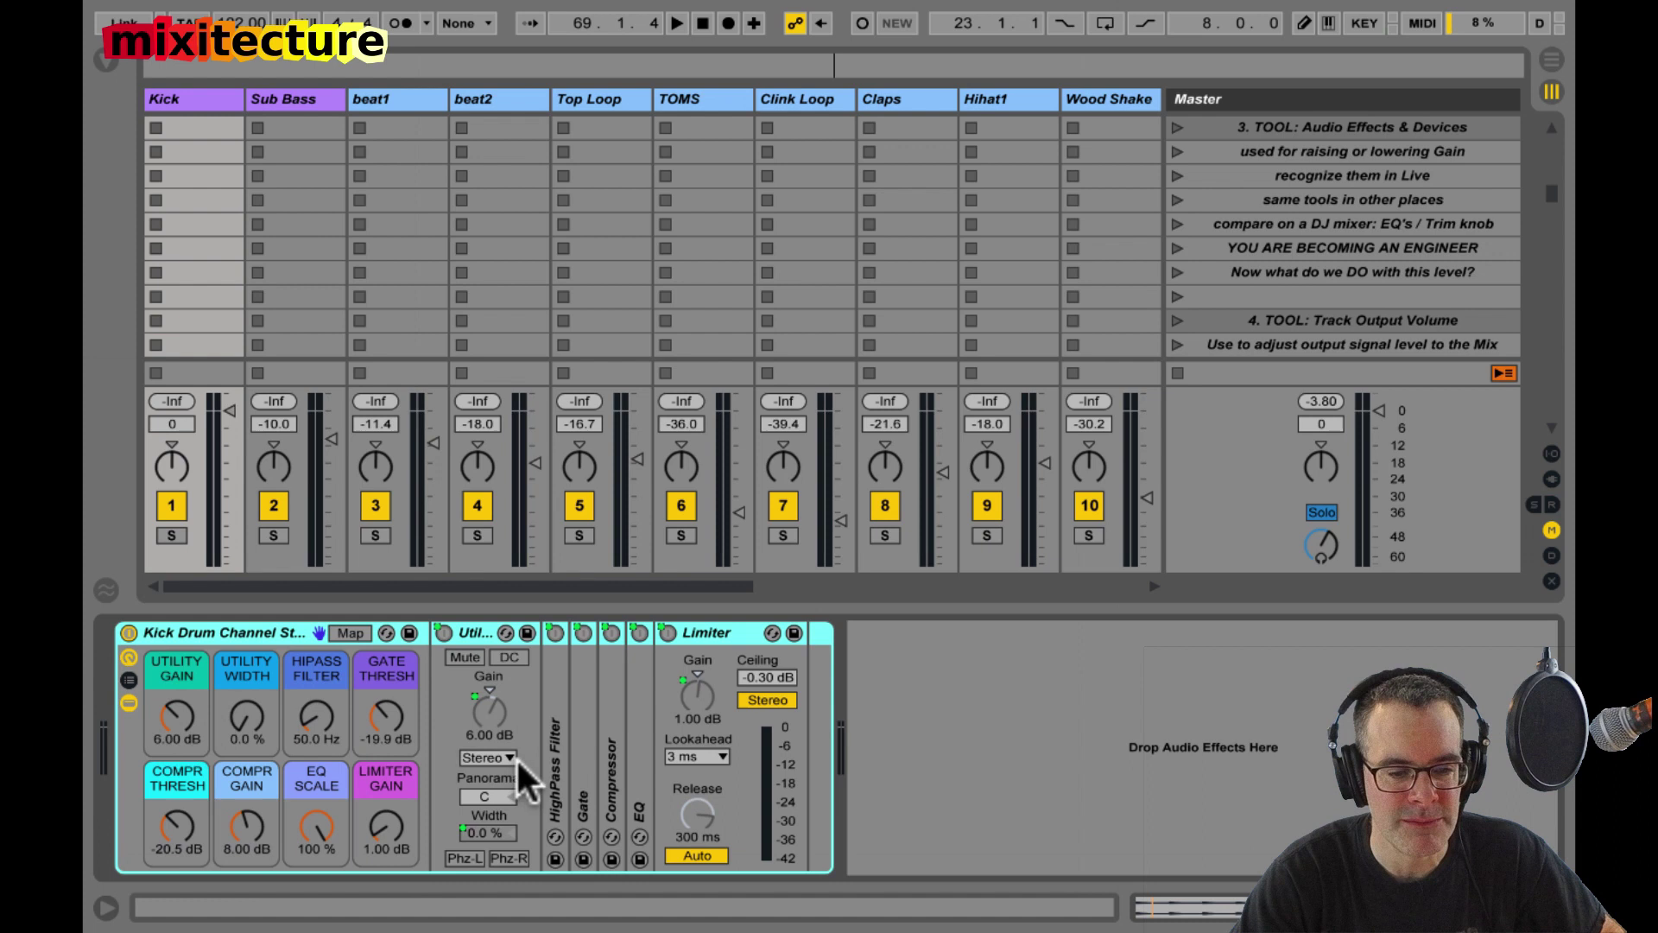
pyautogui.click(466, 628)
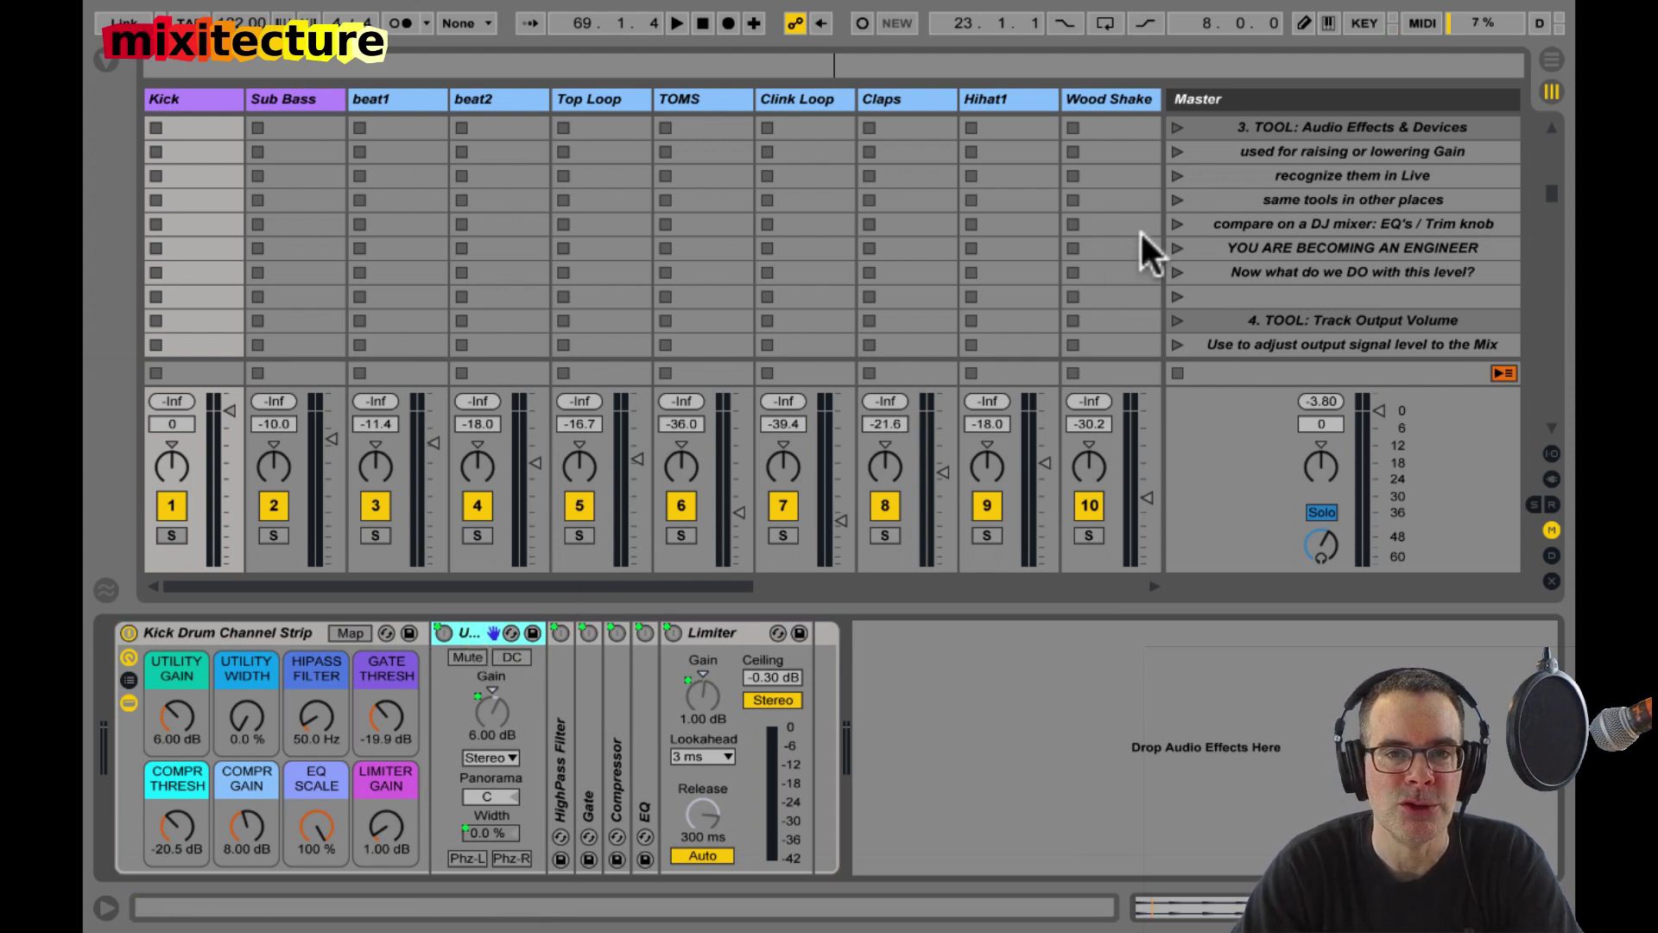
pyautogui.click(174, 709)
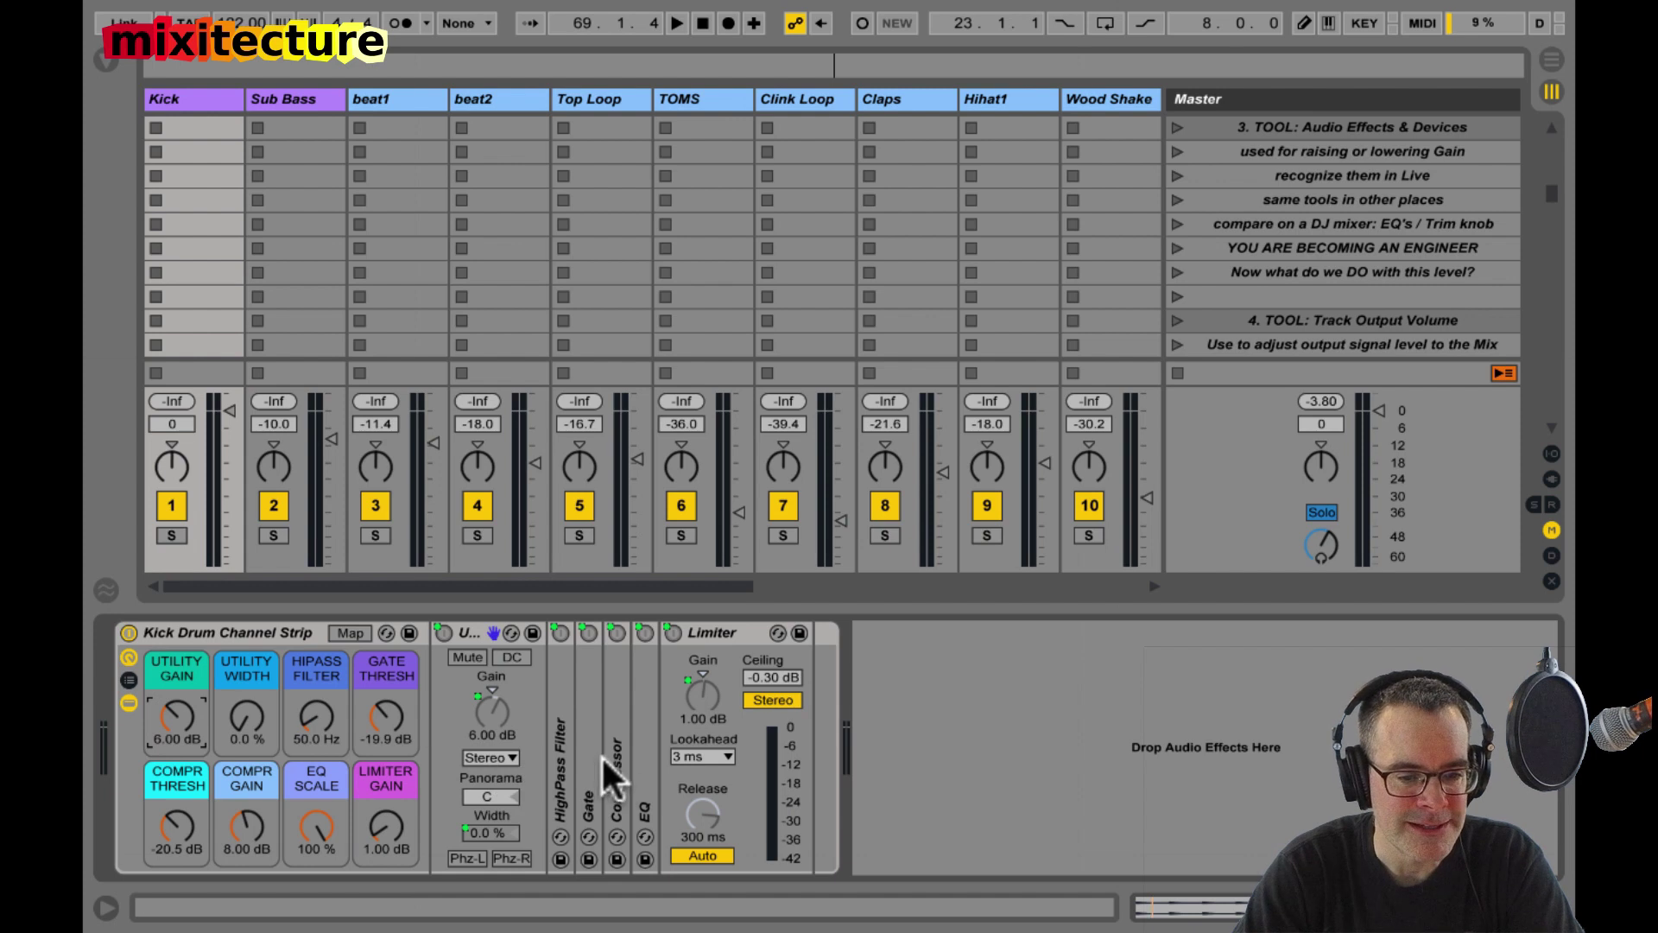
pyautogui.click(569, 763)
pyautogui.doubleClick(553, 745)
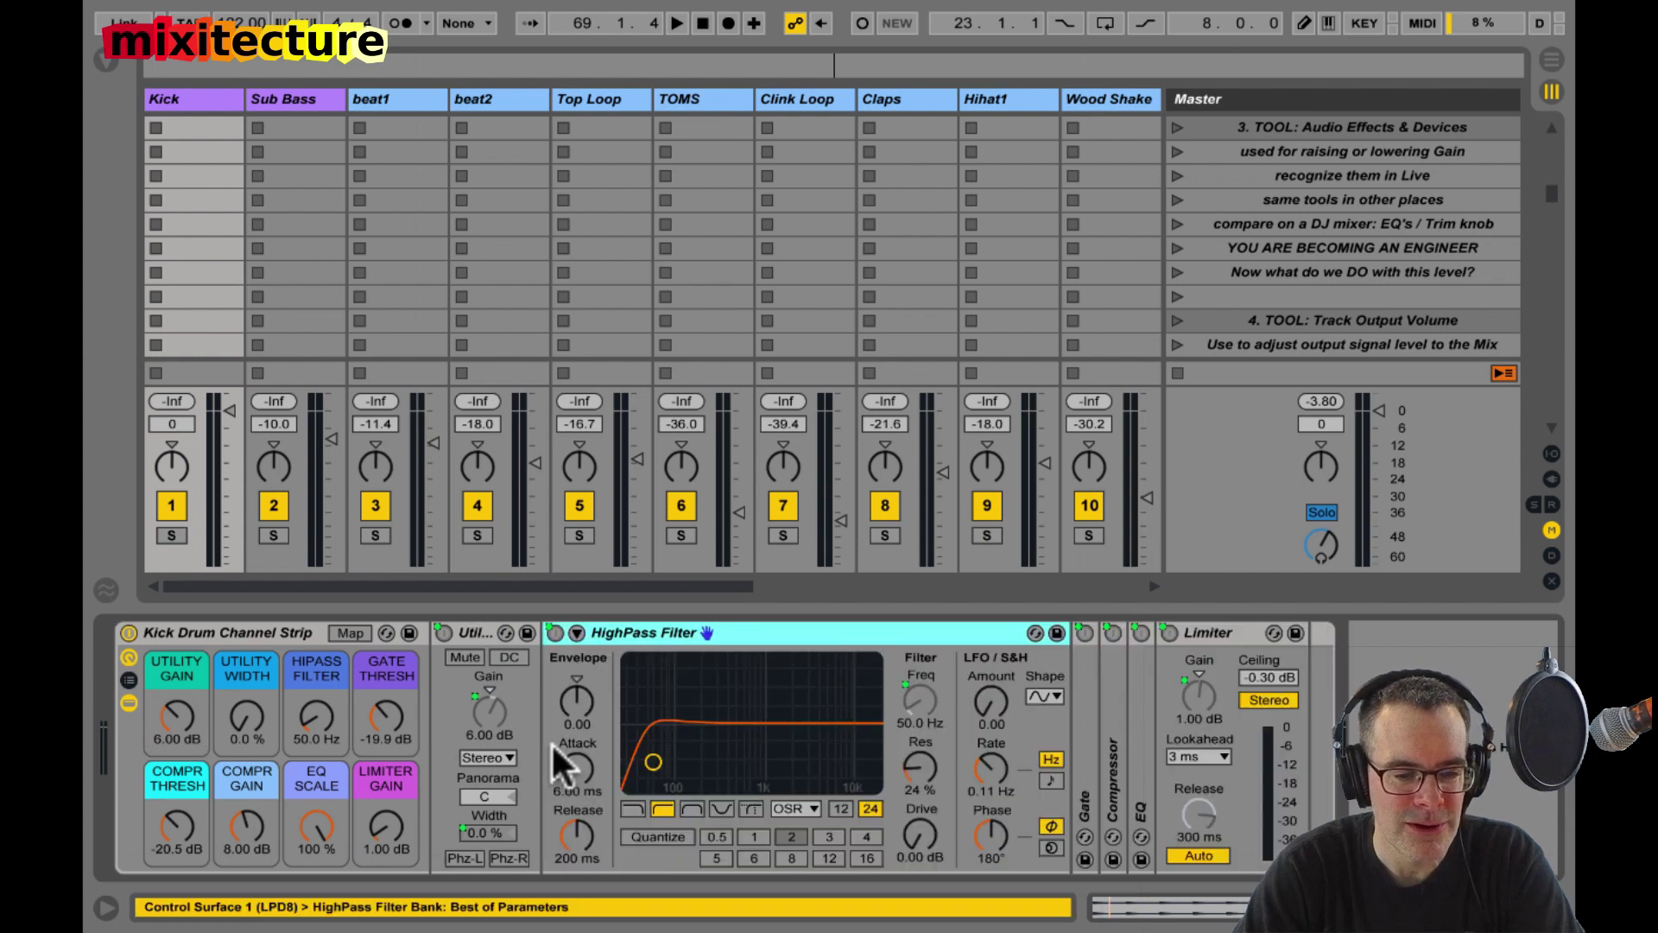
pyautogui.click(910, 831)
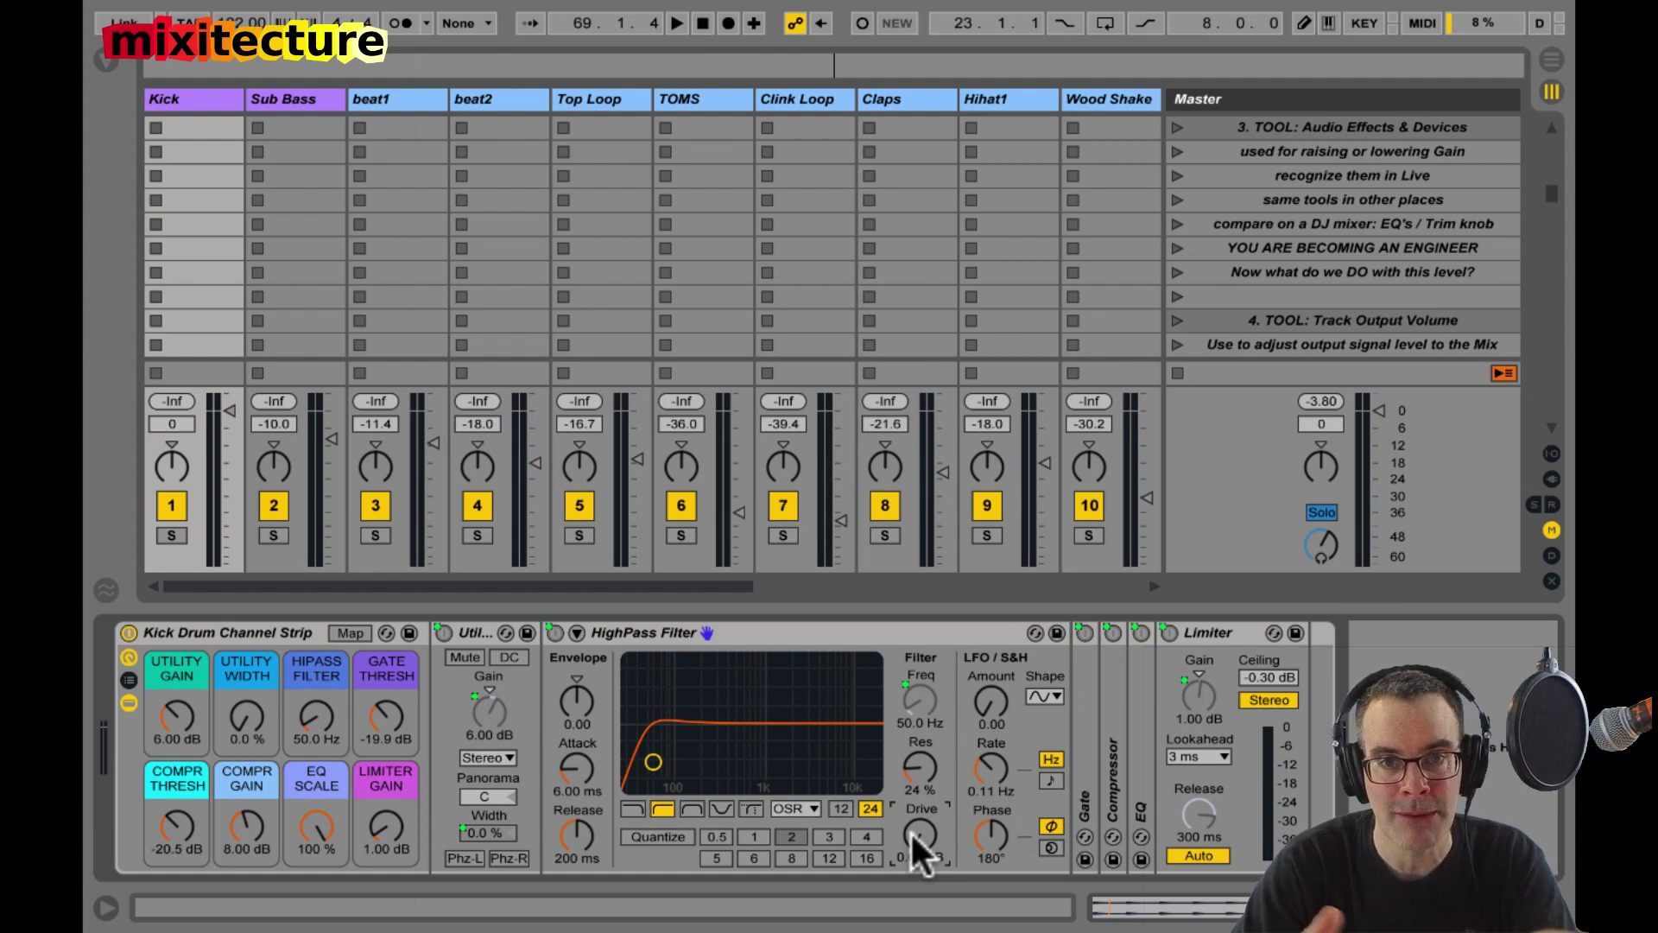
pyautogui.doubleClick(748, 632)
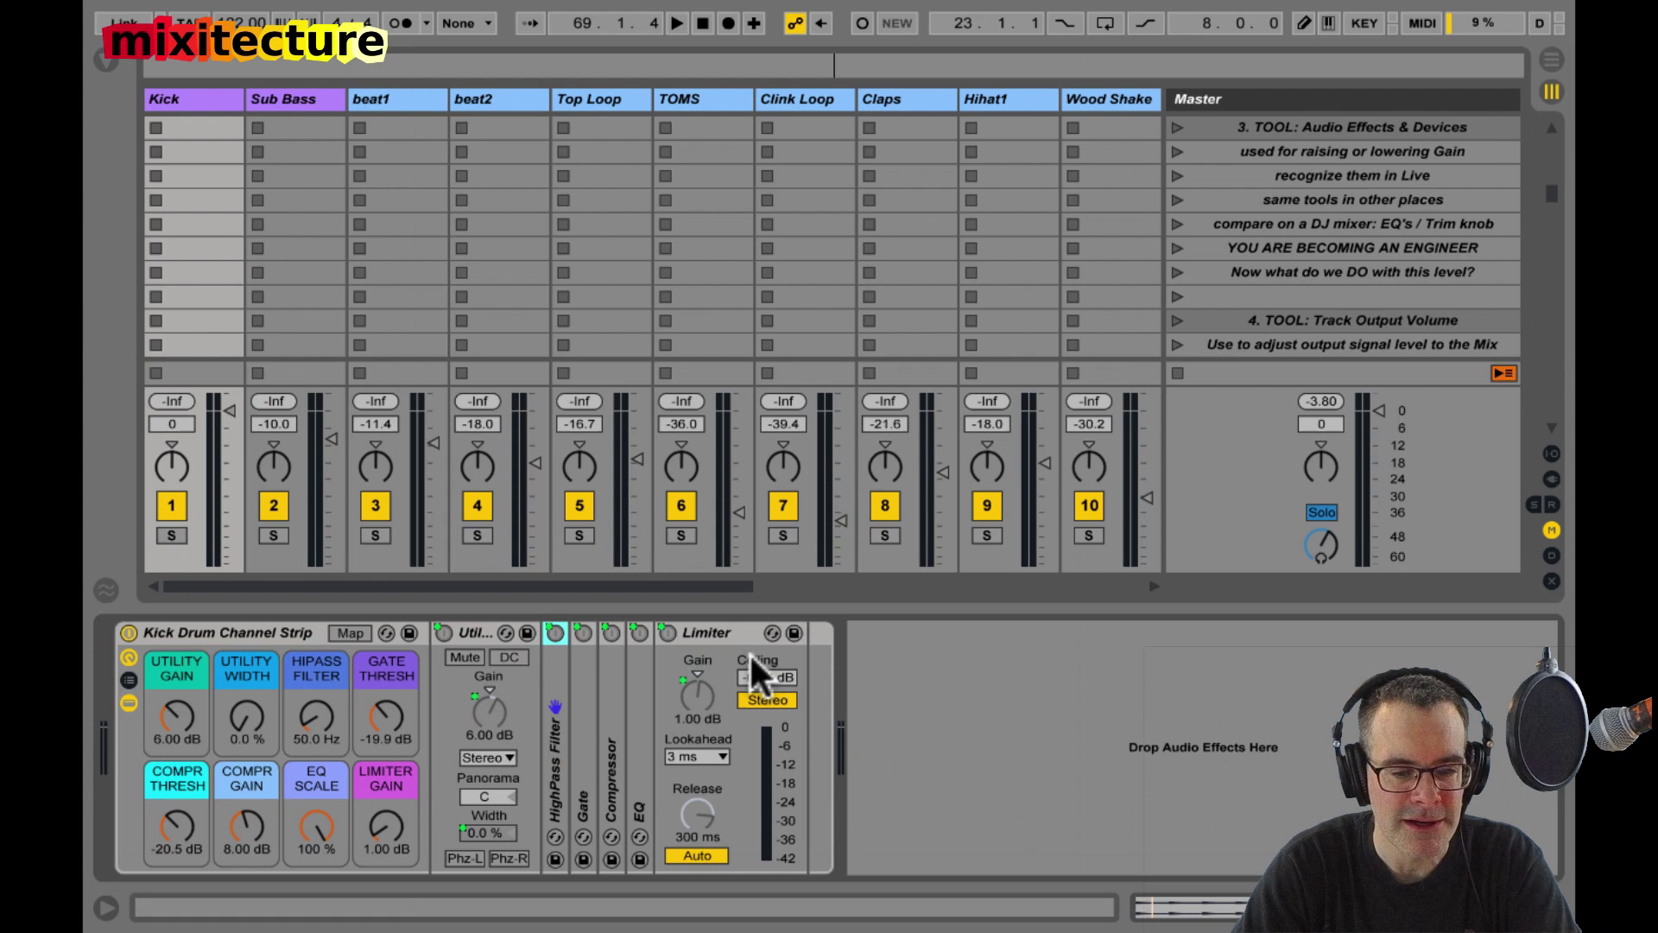
pyautogui.doubleClick(615, 769)
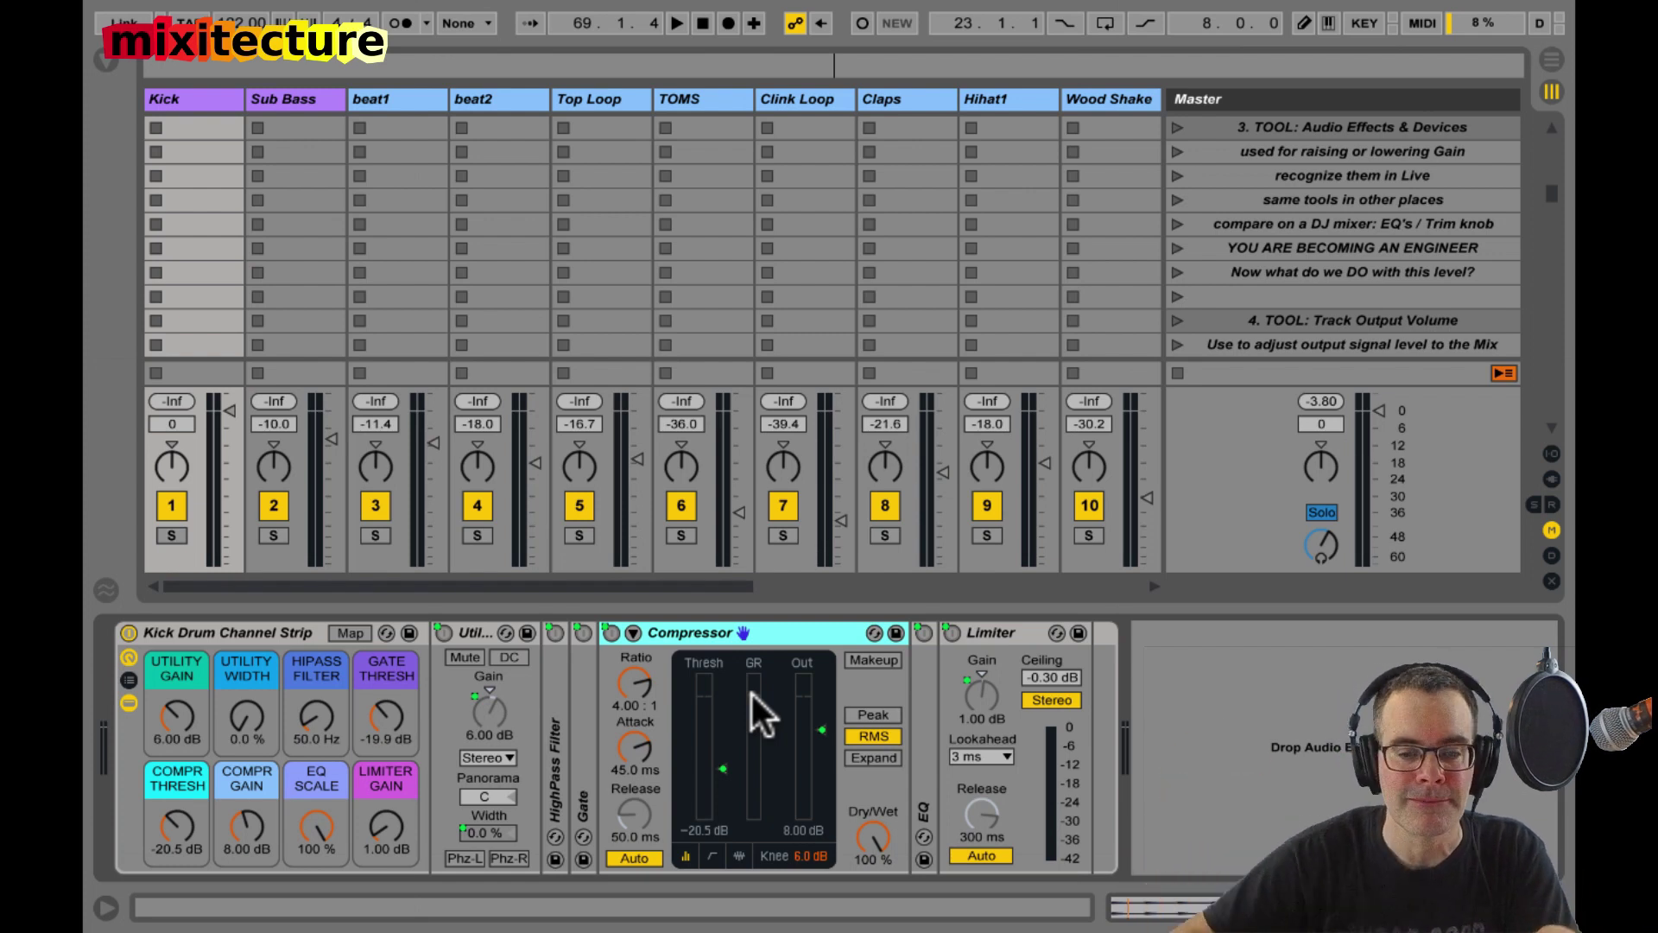
# Step: Fold the Compressor, unfold the EQ Eight, and drop the EQ SCALE macro to 0%
pyautogui.doubleClick(700, 636)
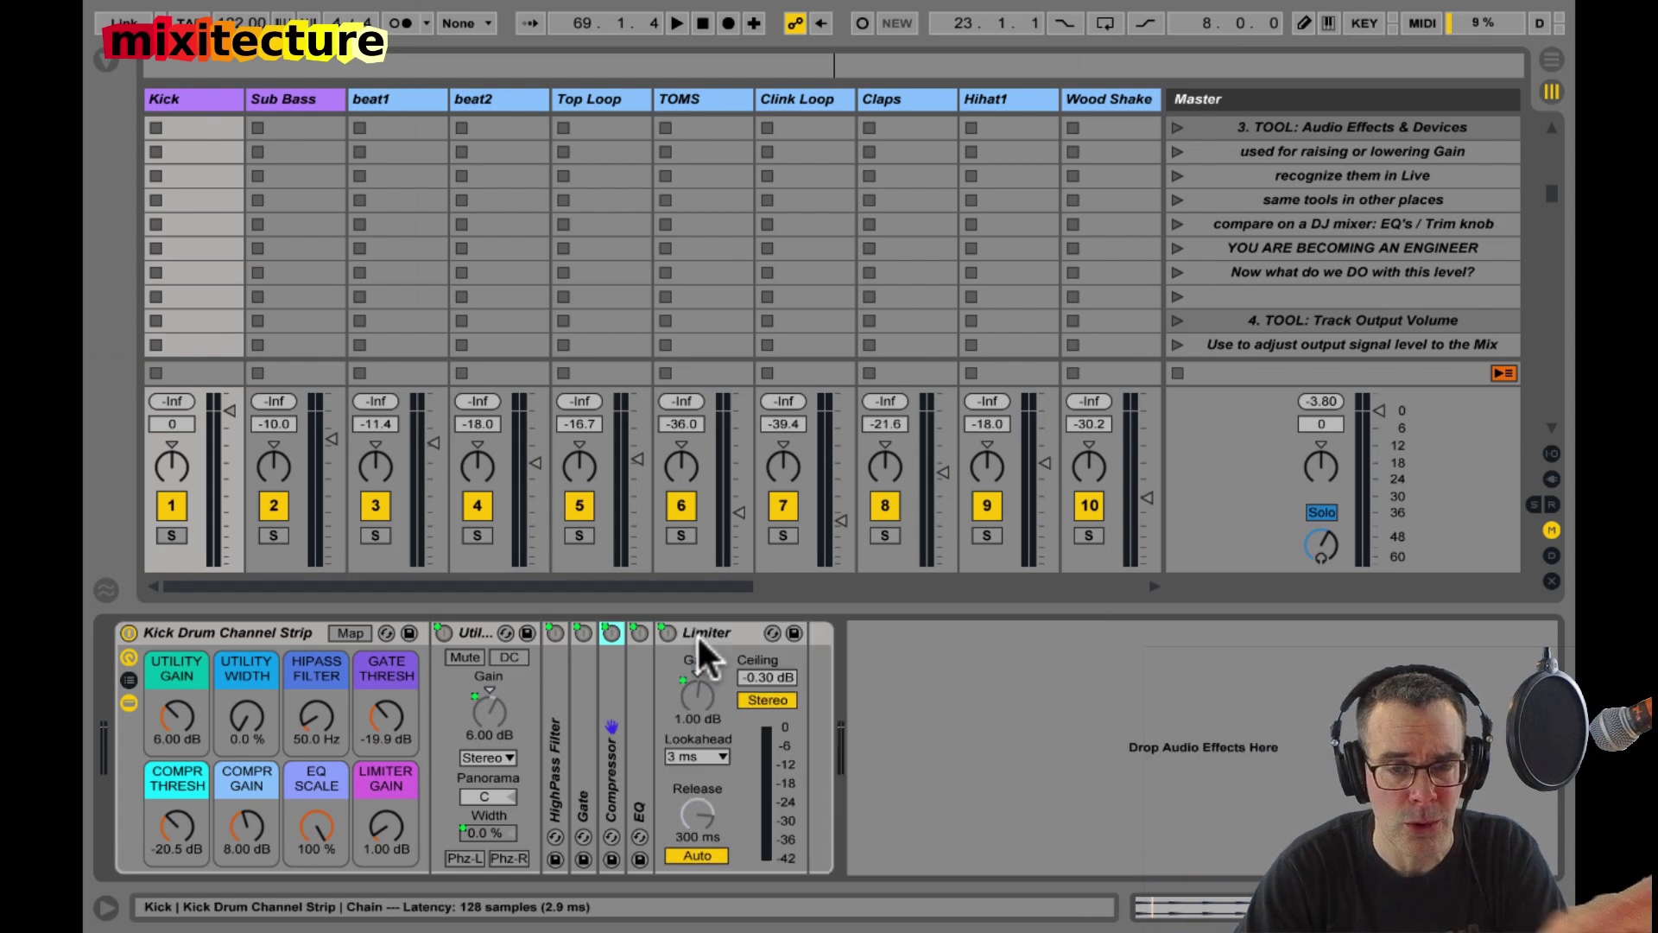
pyautogui.doubleClick(643, 740)
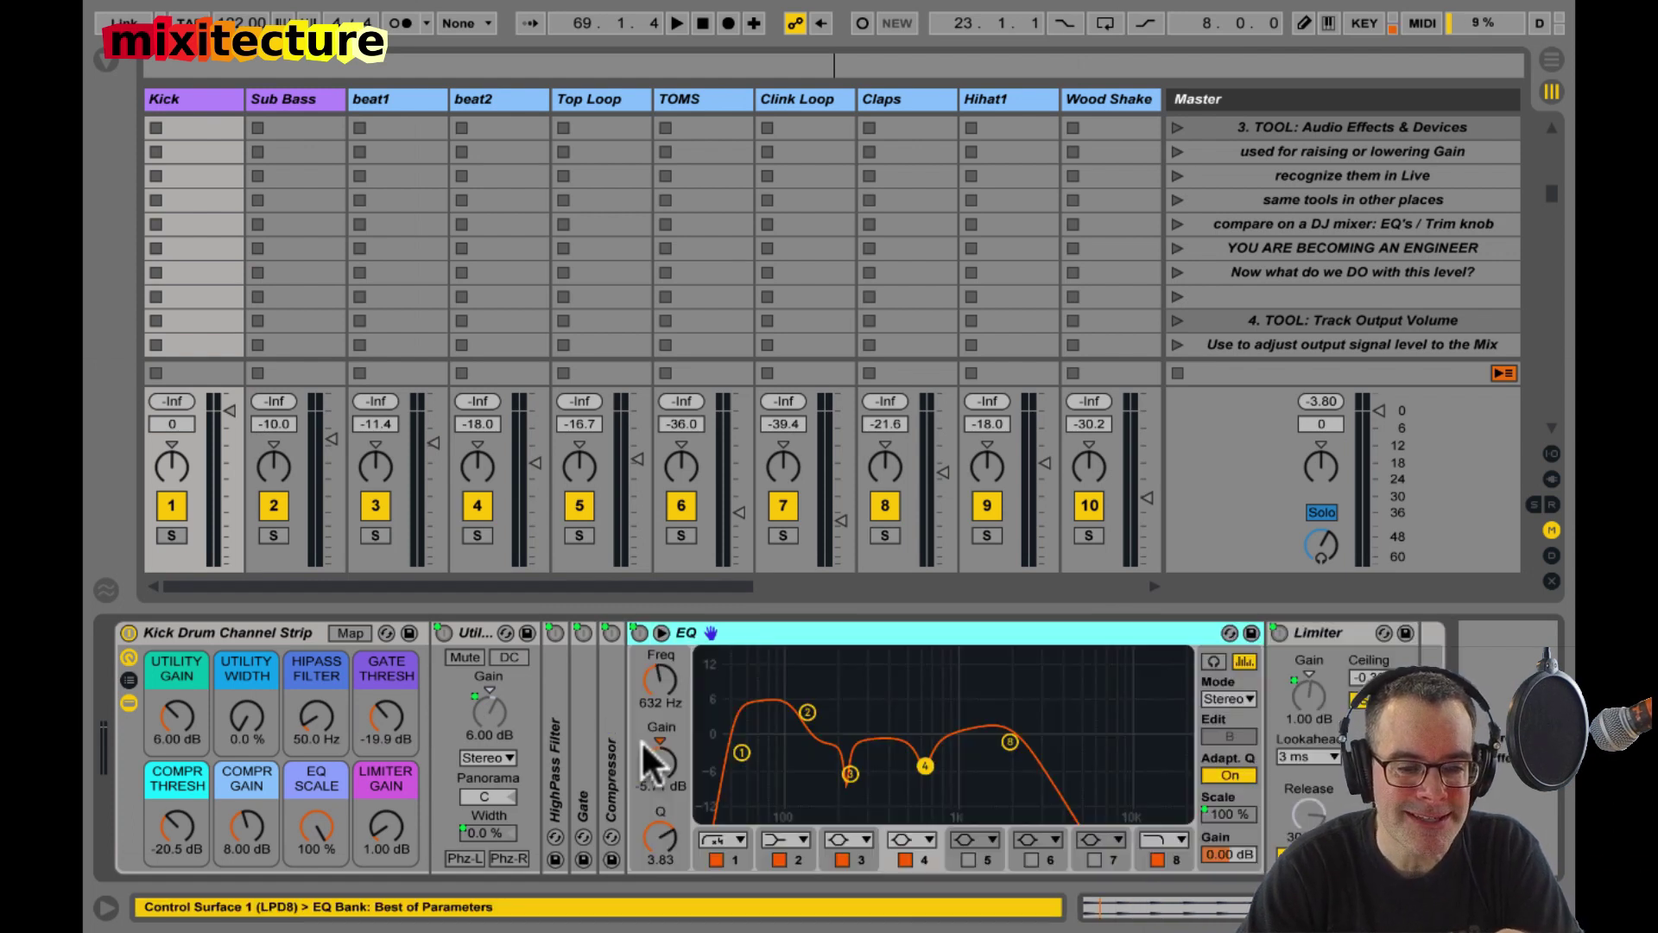
pyautogui.moveTo(308, 822); pyautogui.dragTo(308, 907)
# Step: Enlarge the EQ to show all eight bands, return EQ SCALE to 99%, check band 2's gain, then close it
pyautogui.doubleClick(826, 702)
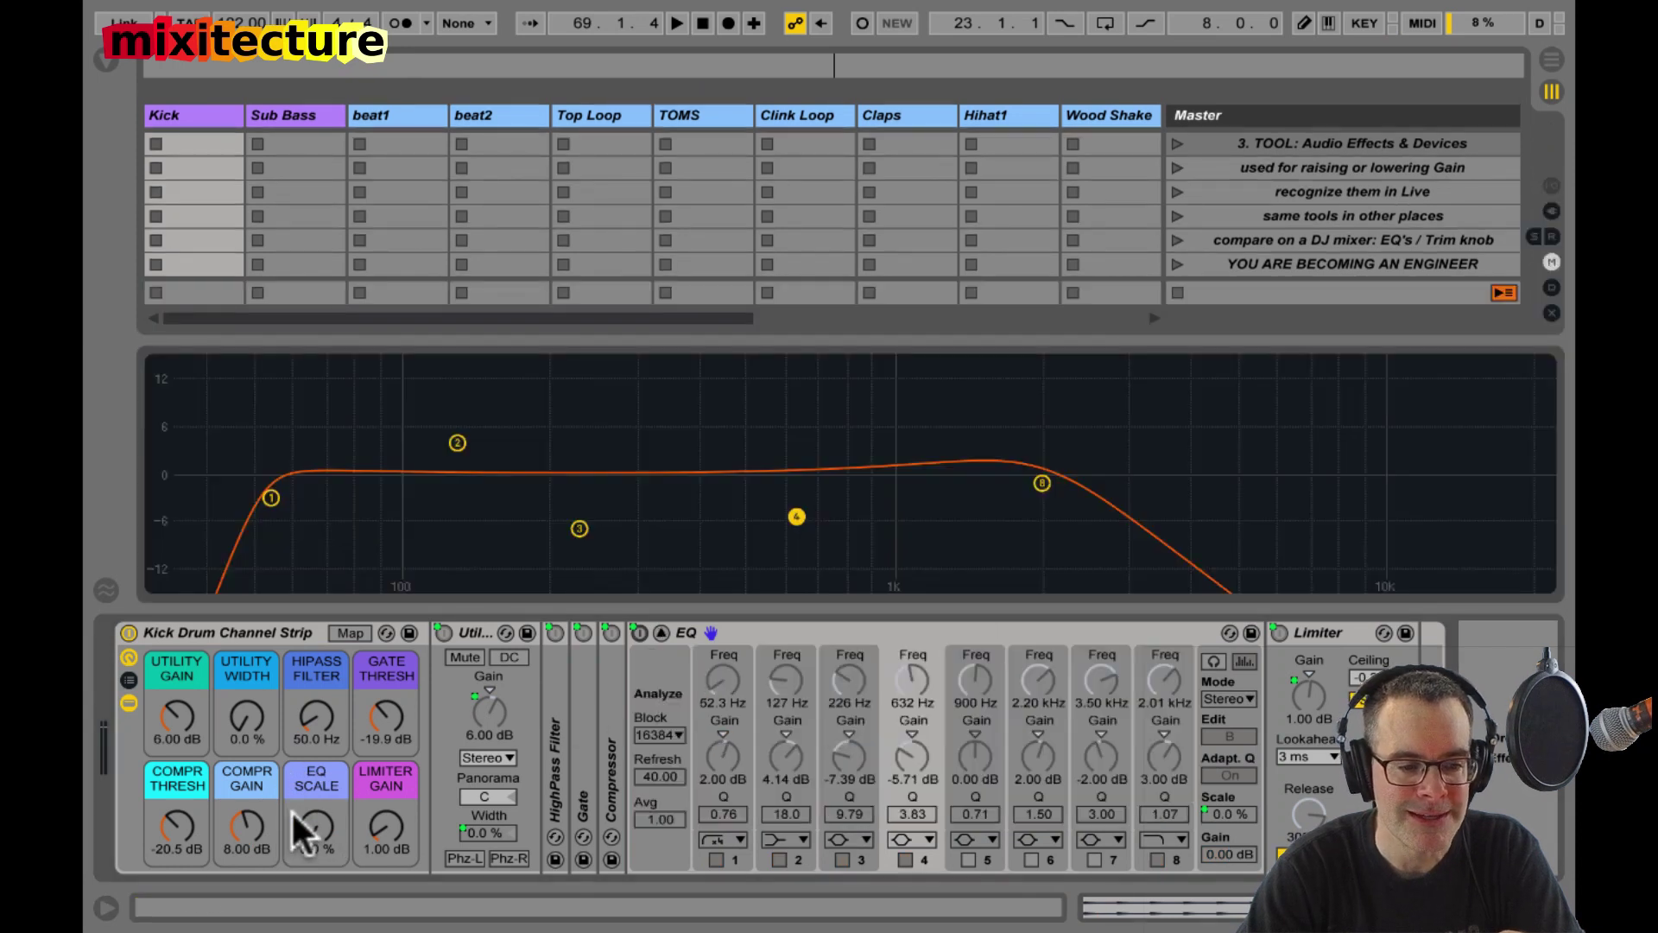
pyautogui.moveTo(308, 827); pyautogui.dragTo(308, 826)
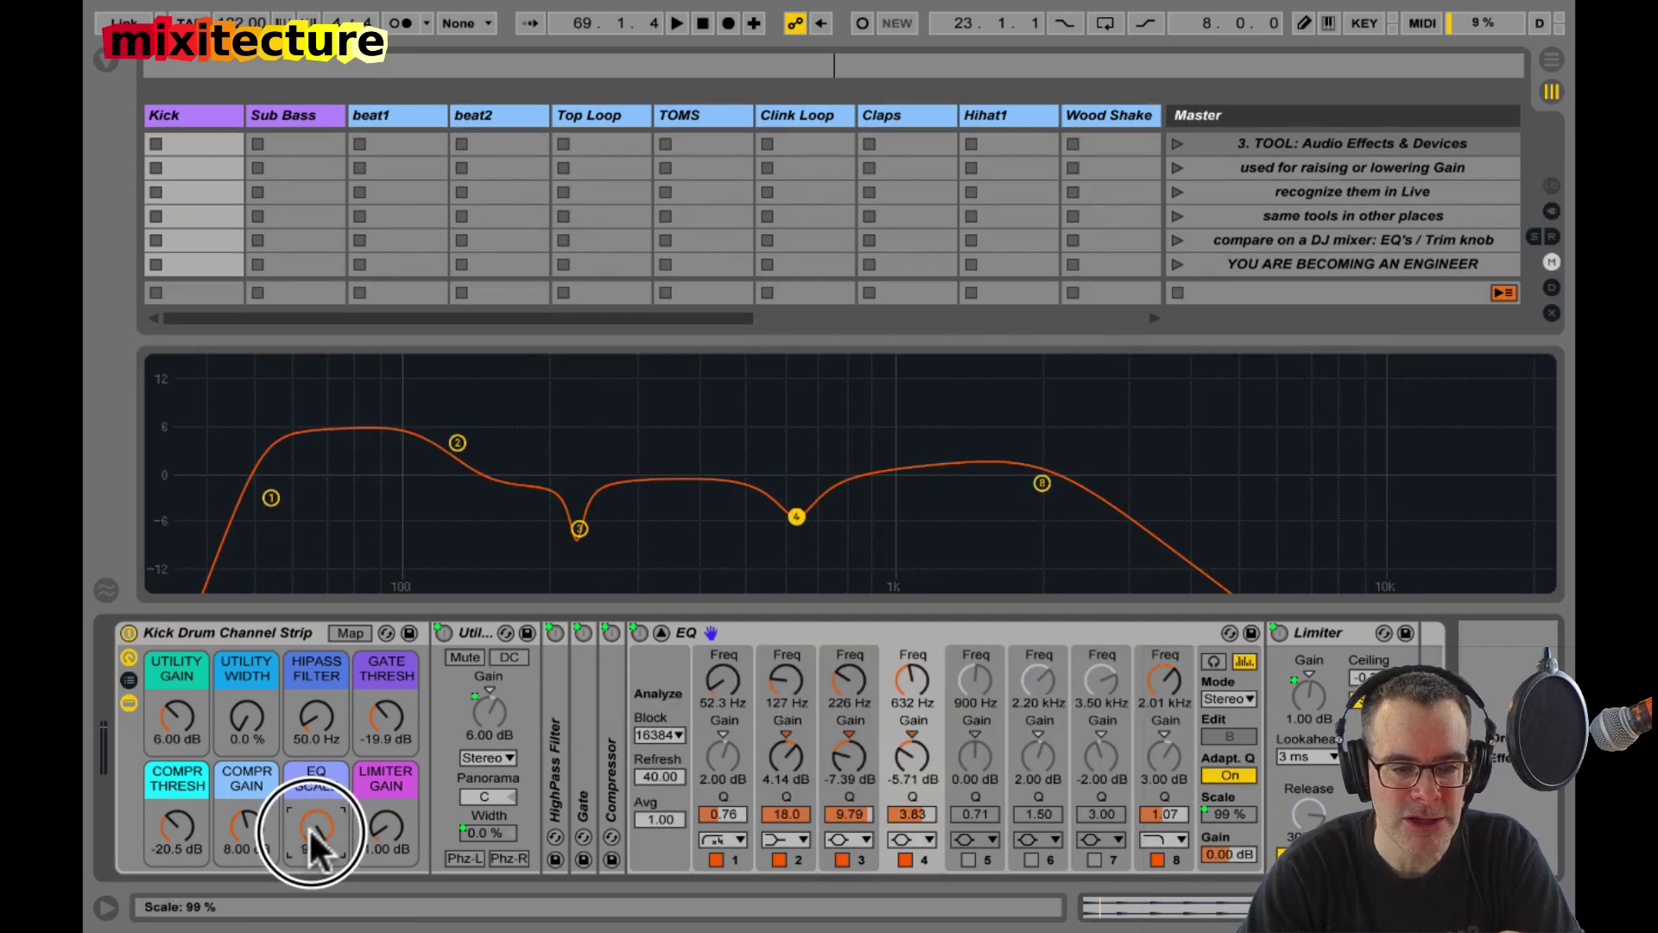
pyautogui.click(798, 859)
pyautogui.click(788, 762)
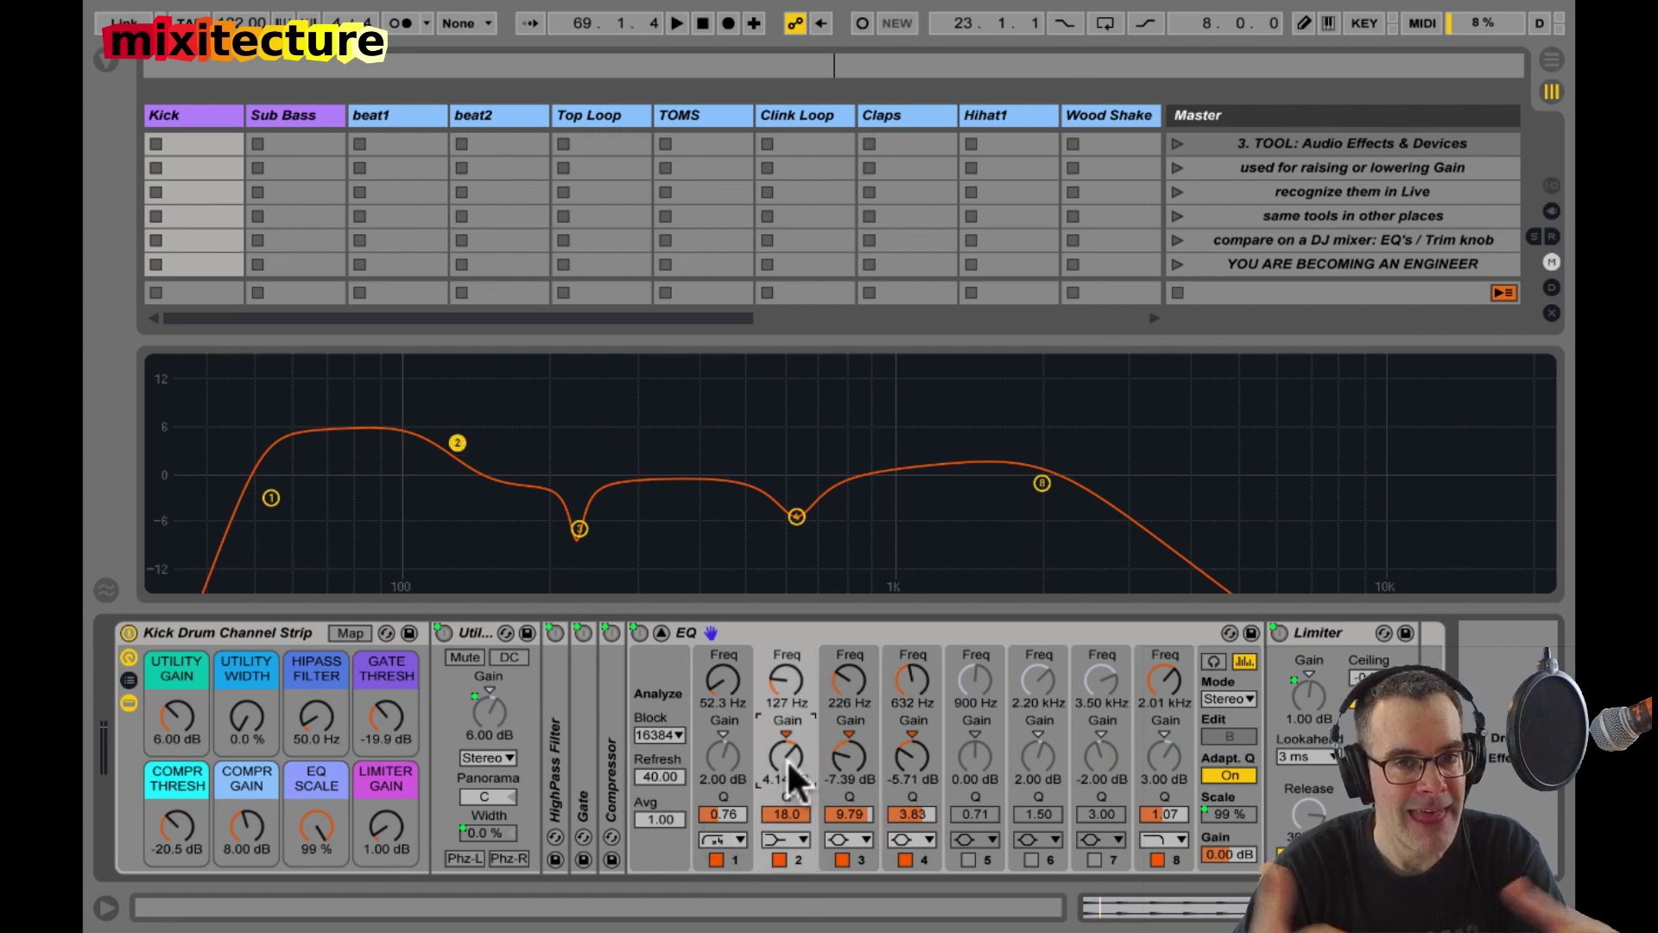
pyautogui.hotkey('ctrl', 'alt', 'm')
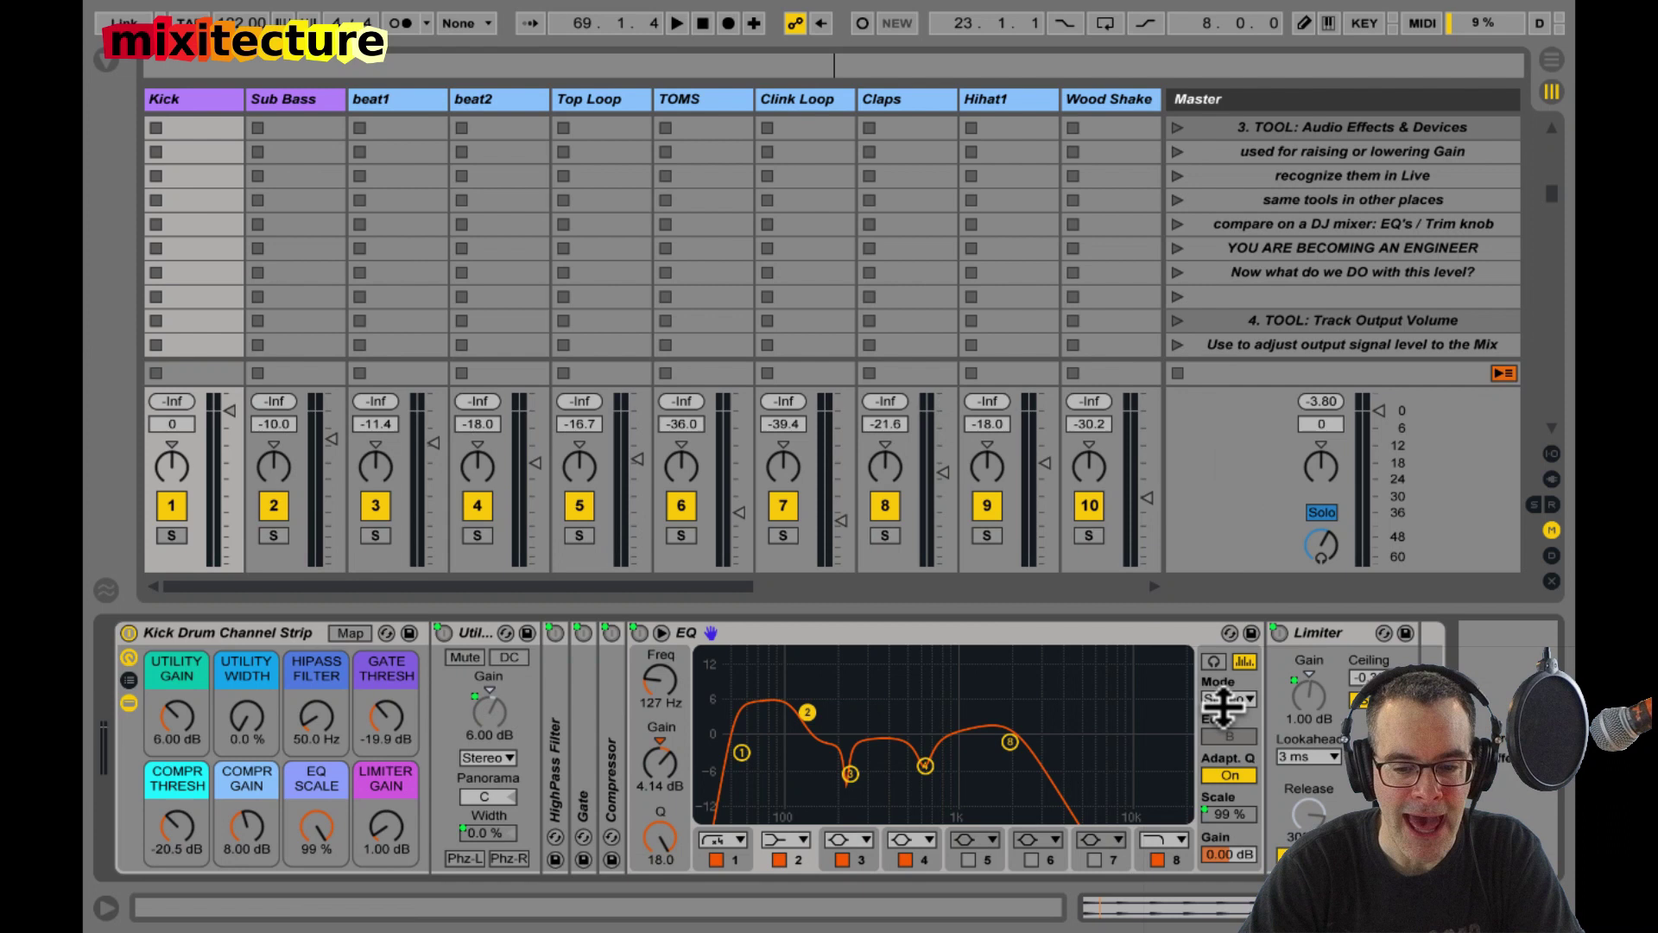
# Step: Try lowering the EQ output gain twice, undo back to 0.00 dB, then fold the Kick Drum rack
pyautogui.moveTo(1215, 849); pyautogui.dragTo(1215, 850)
pyautogui.press('Delete')
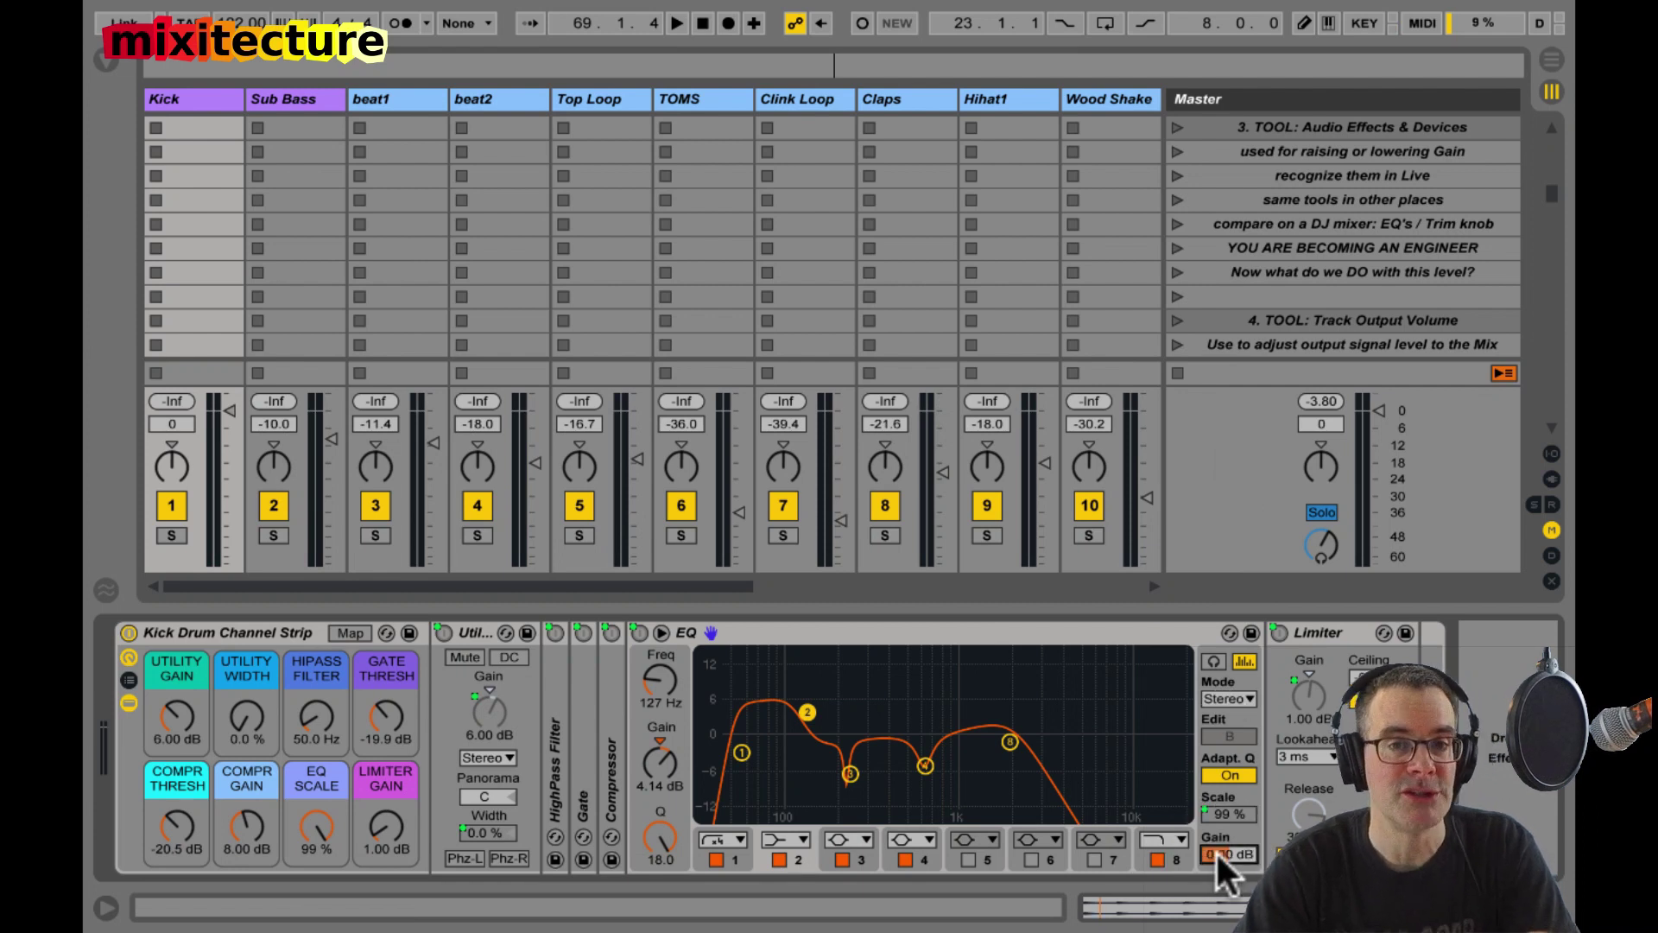
pyautogui.moveTo(1214, 850); pyautogui.dragTo(1215, 850)
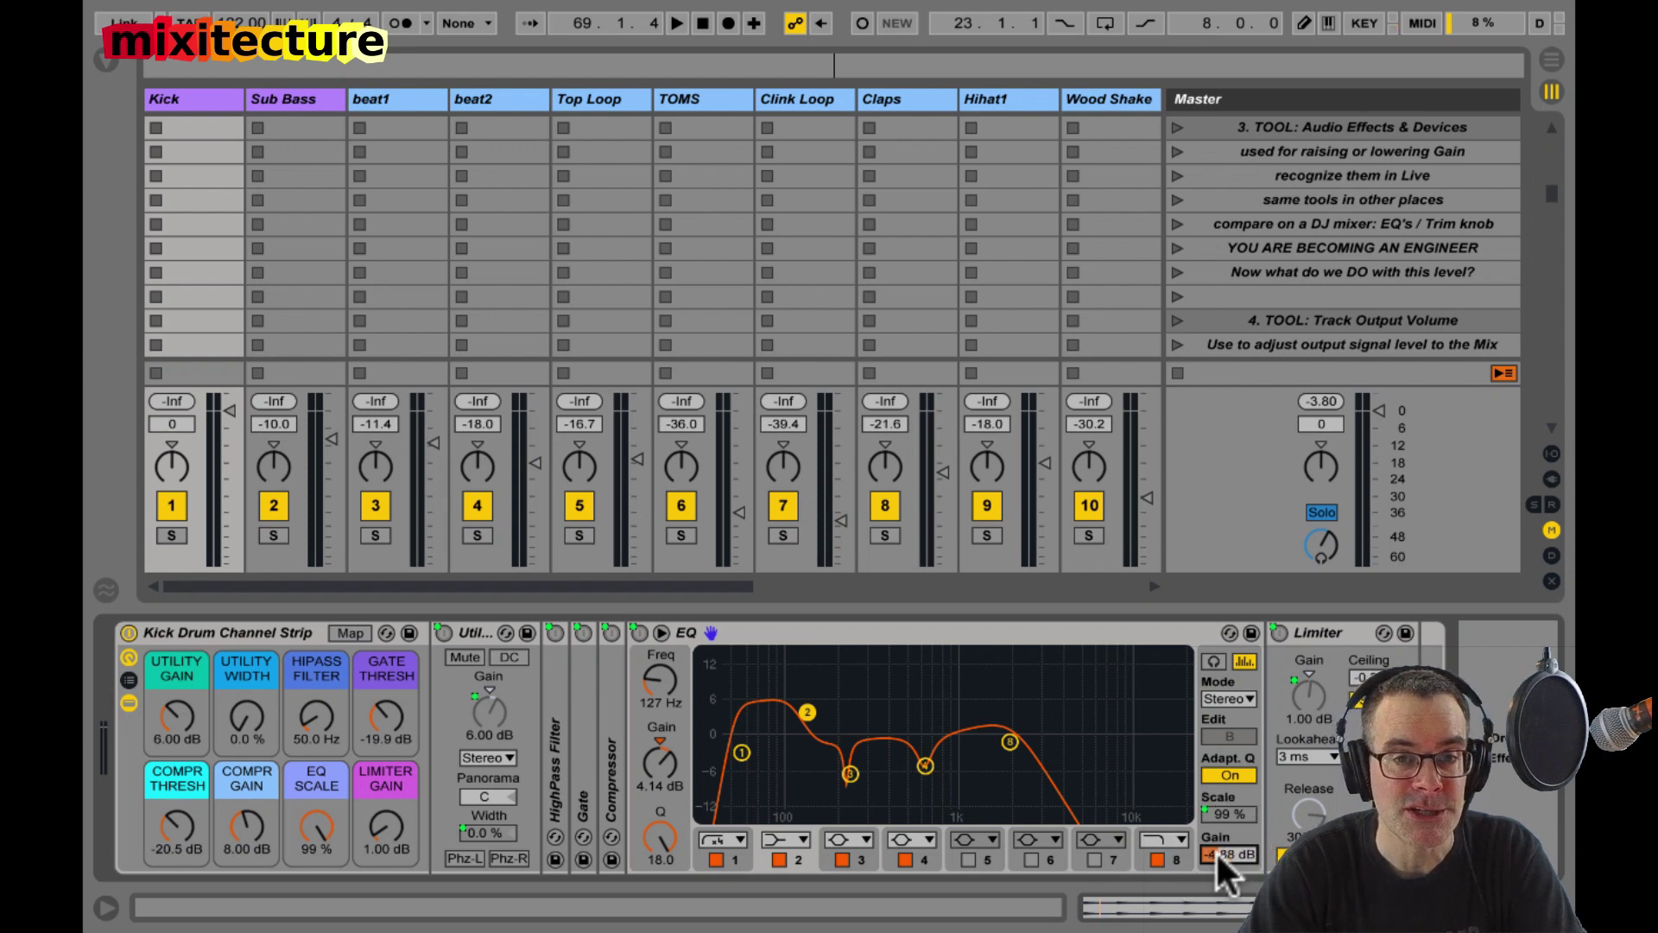
pyautogui.press('Delete')
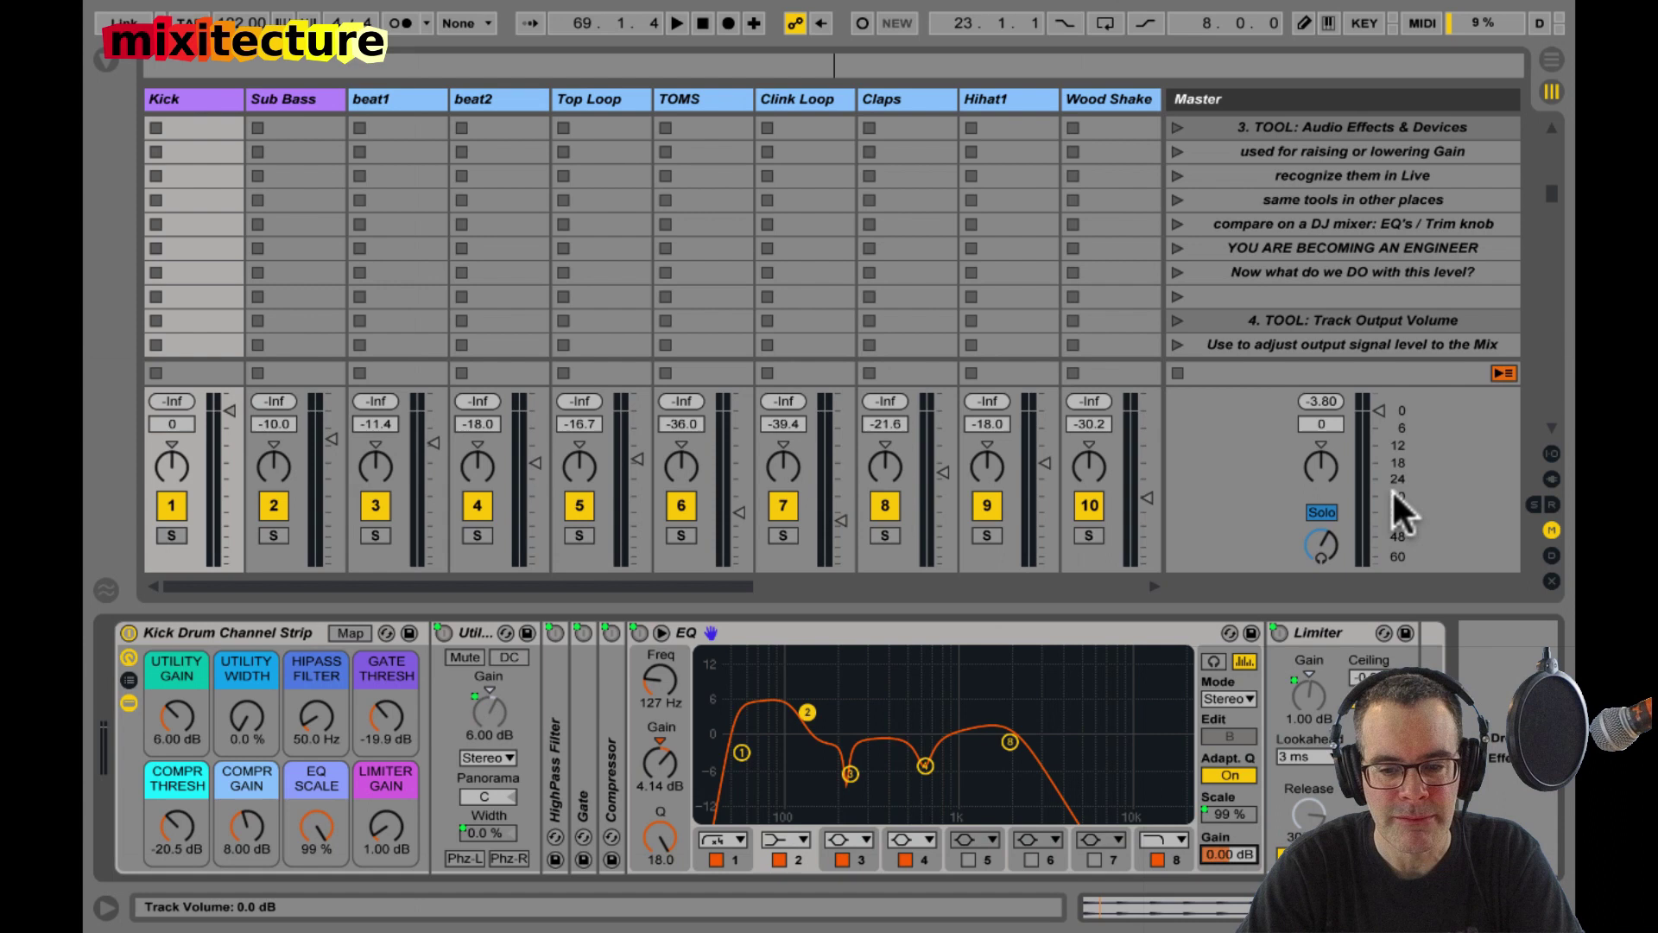
pyautogui.click(1293, 695)
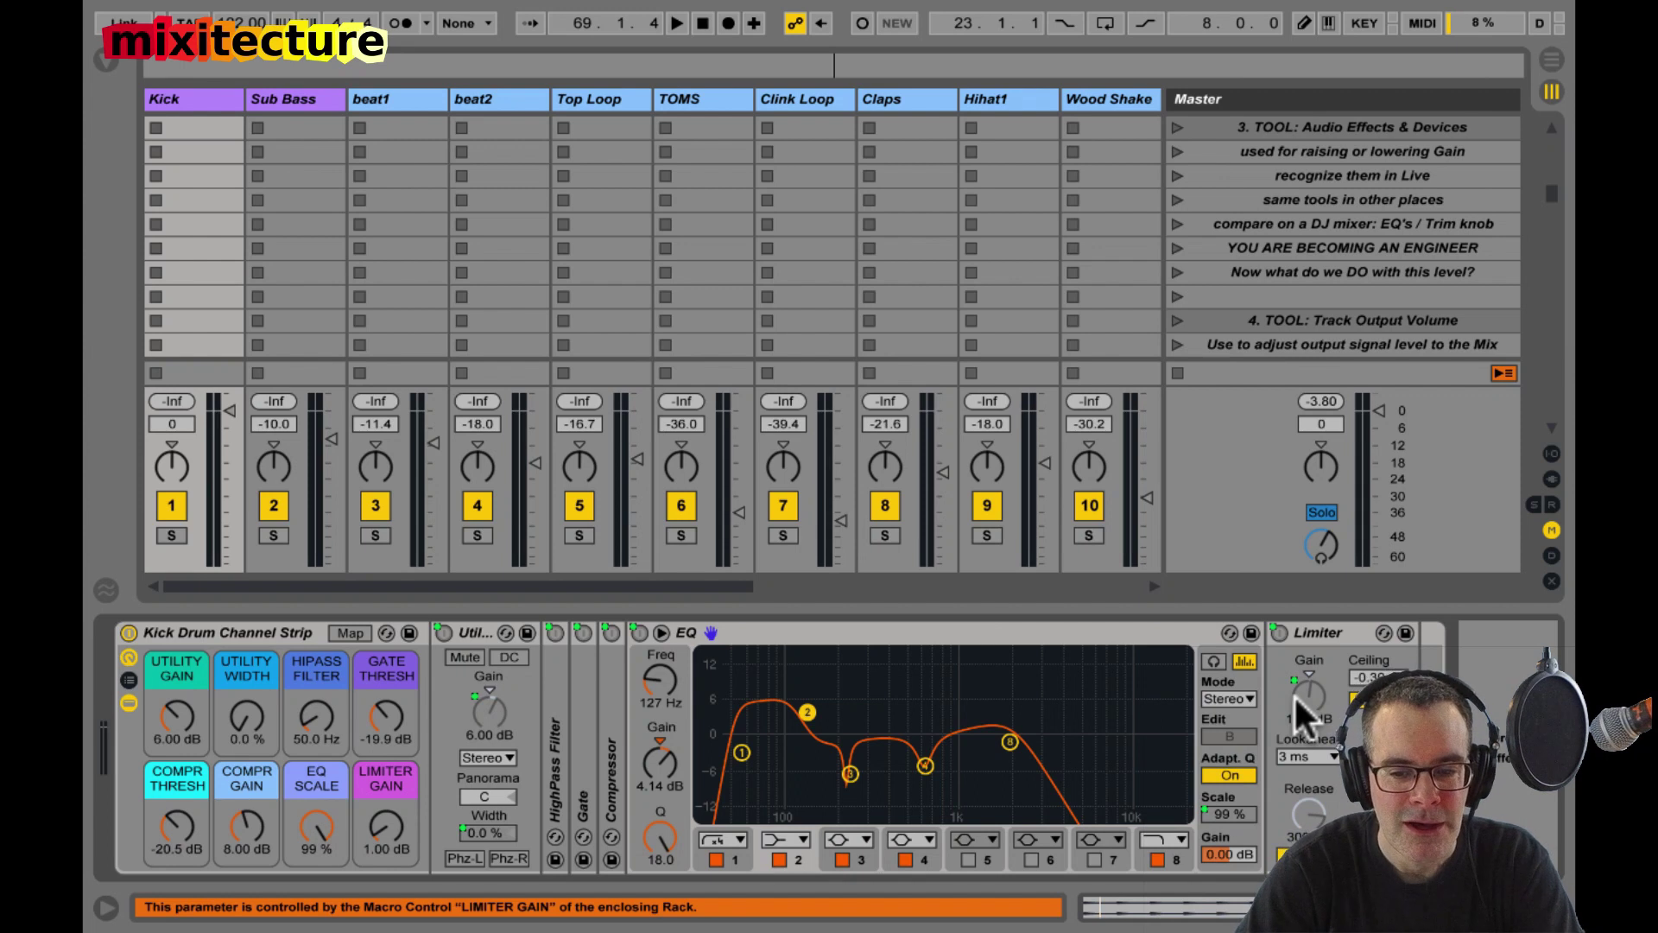
pyautogui.doubleClick(266, 631)
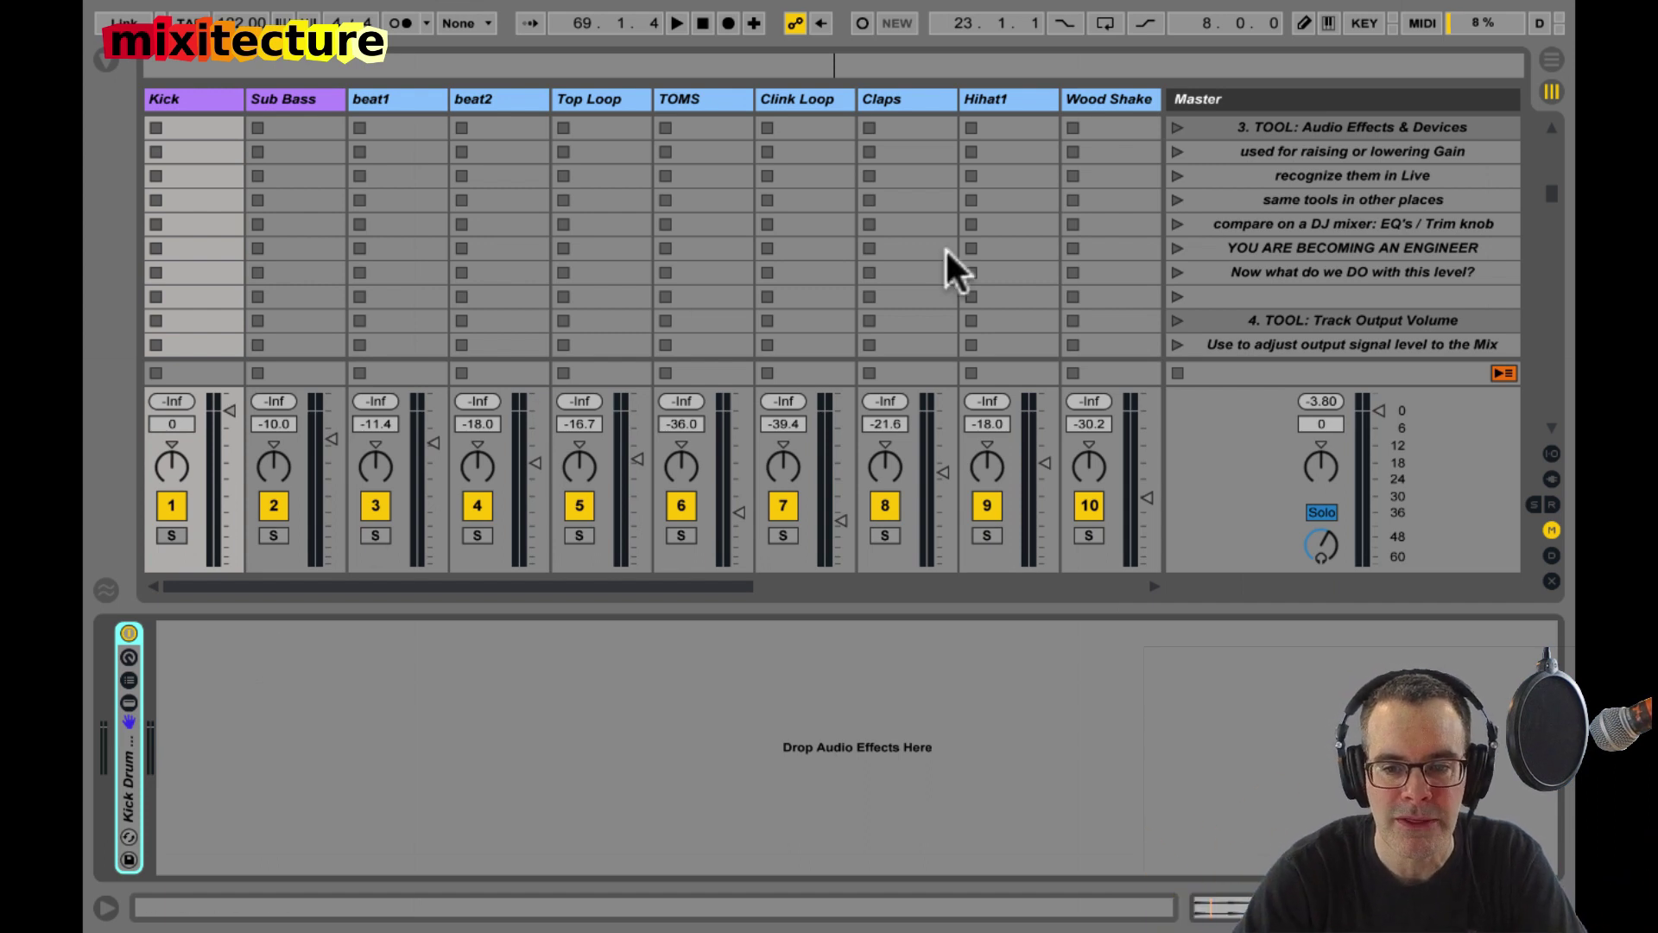
# Step: Scroll the scene list down to section 4, 'TOOL: Track Output Volume'
pyautogui.scroll(-4, 1335, 197)
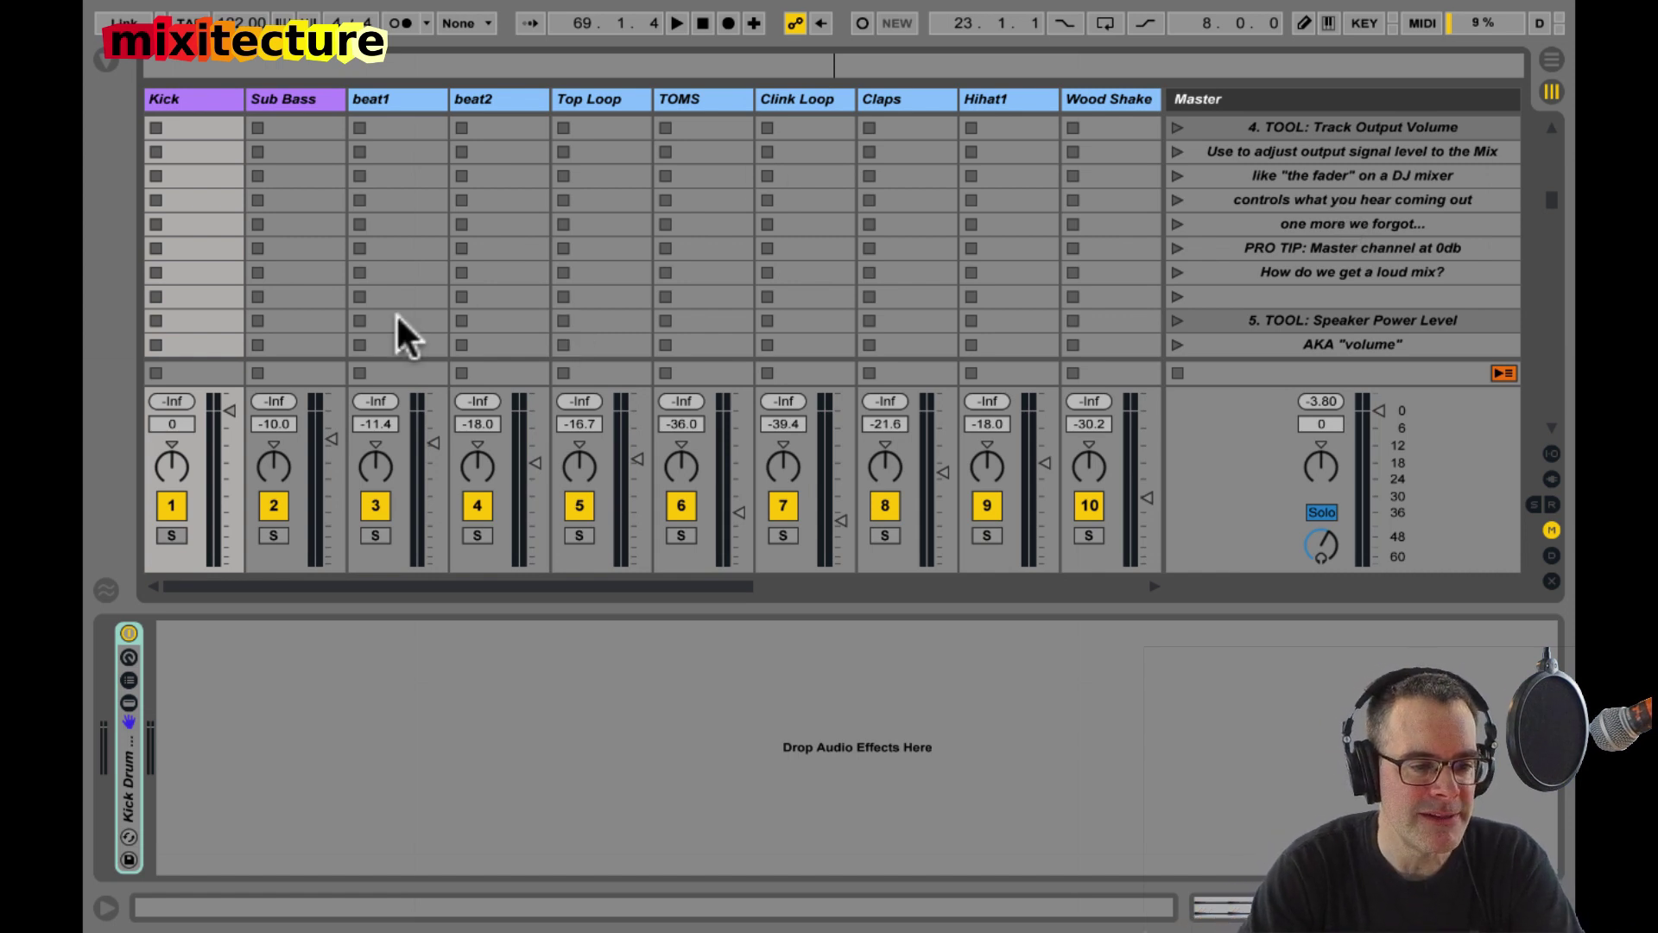
# Step: Toggle the Info View help for Track Volume, then reset the Master peak reading to -Inf
pyautogui.hotkey('shift', '?')
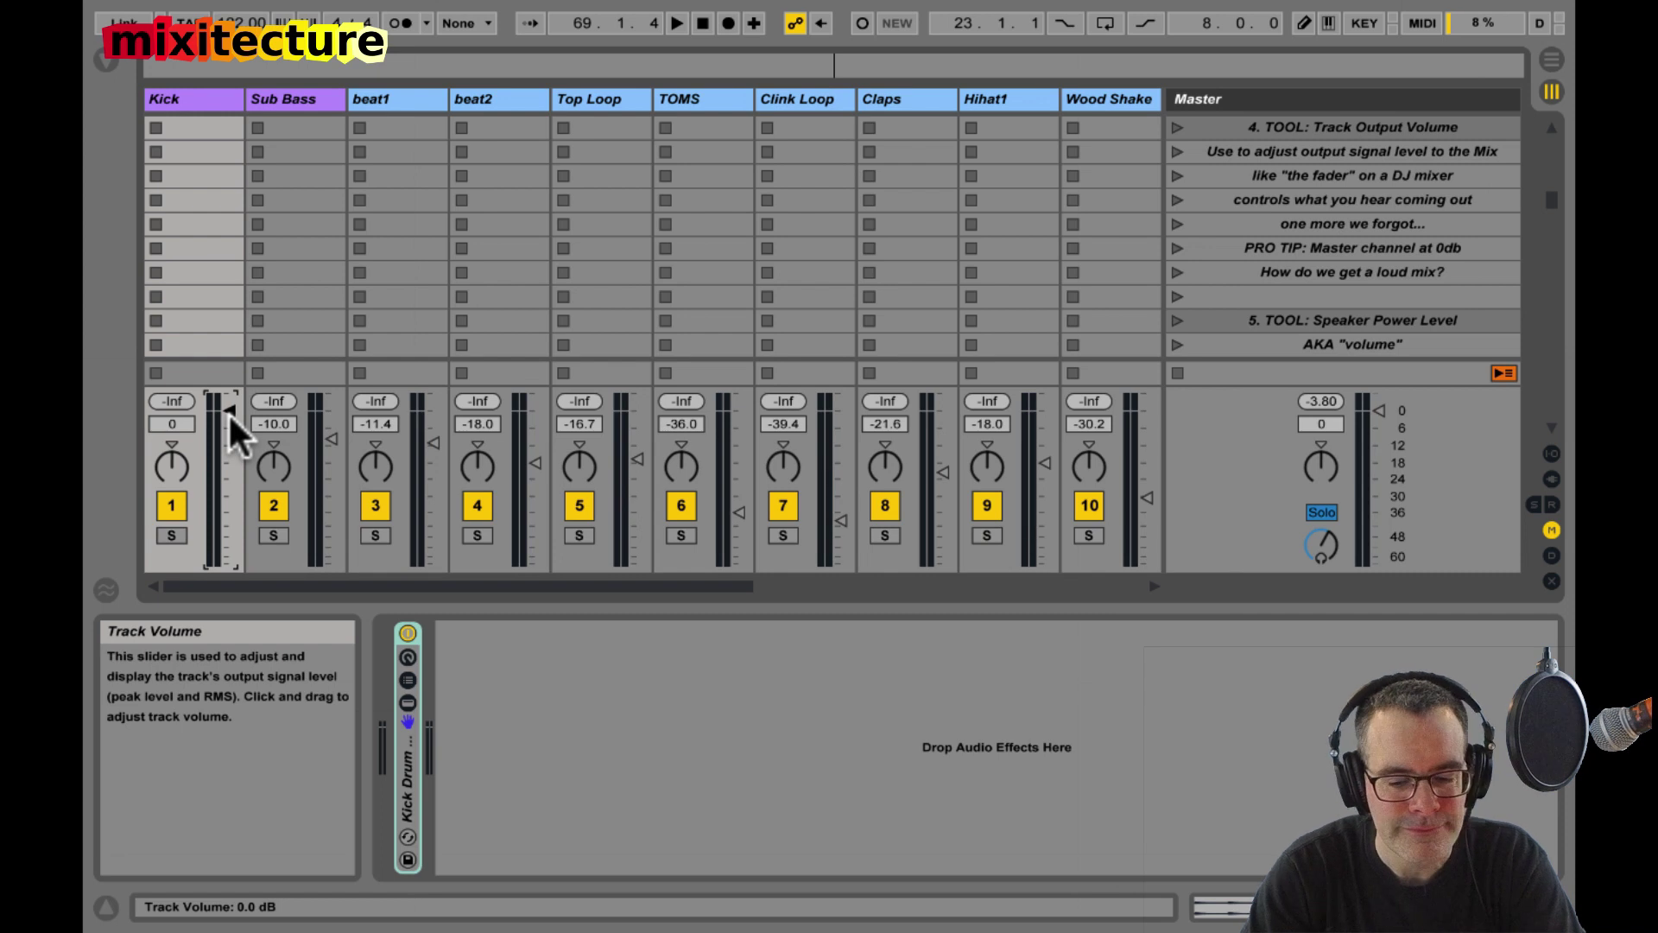
pyautogui.hotkey('shift', '?')
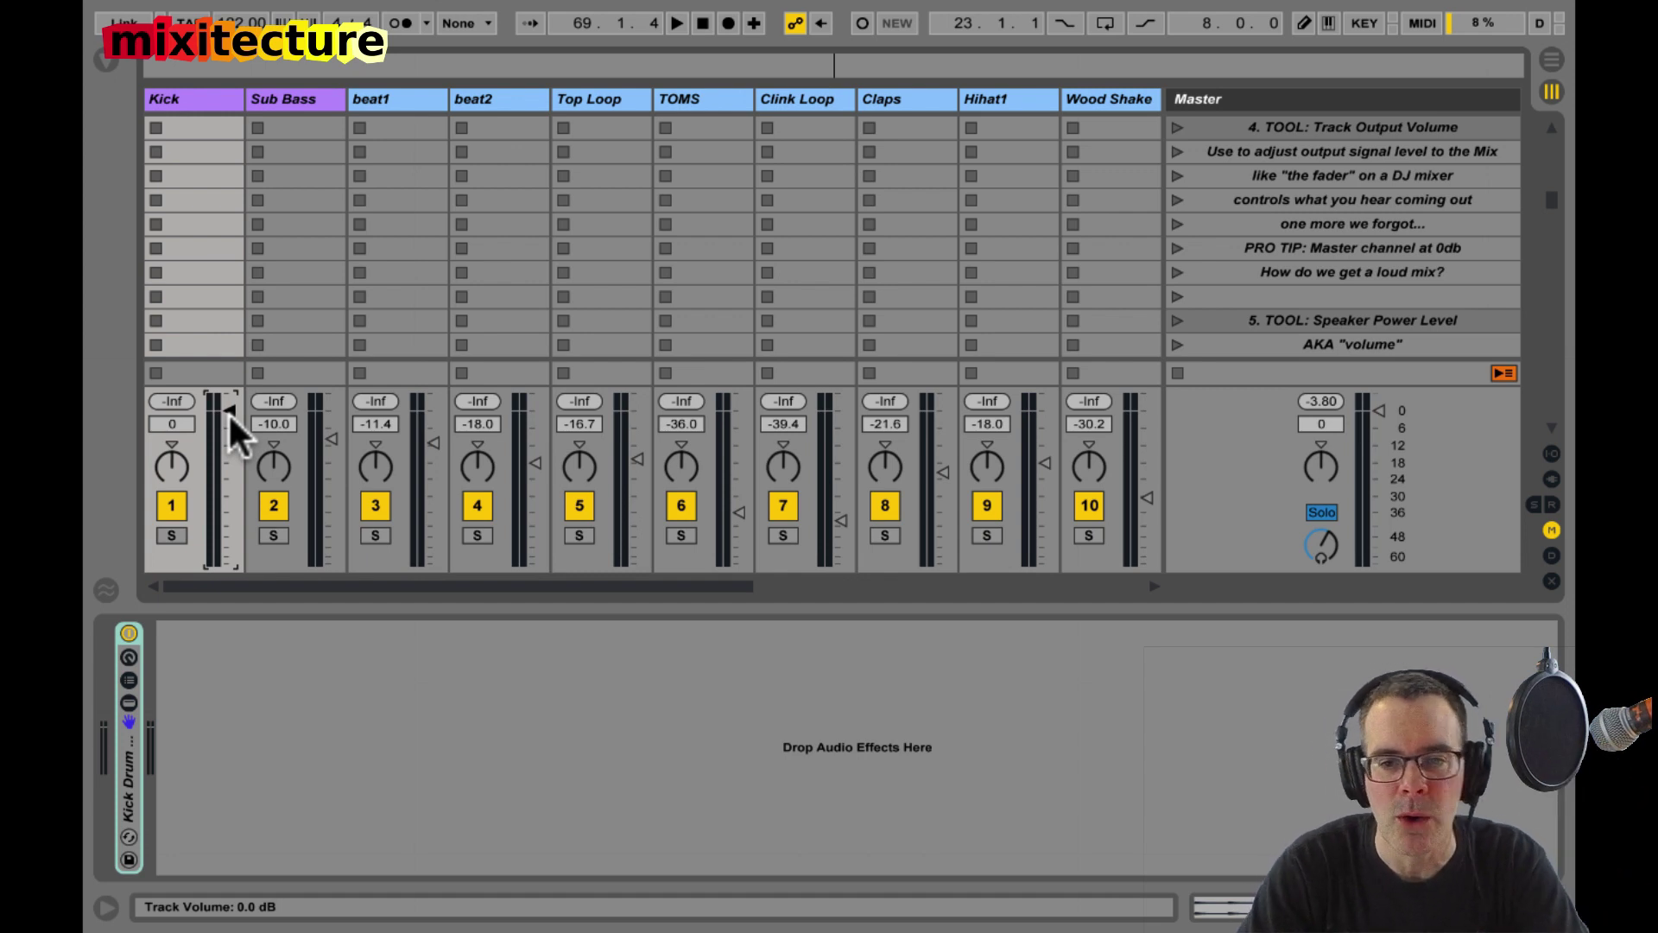
pyautogui.click(1322, 401)
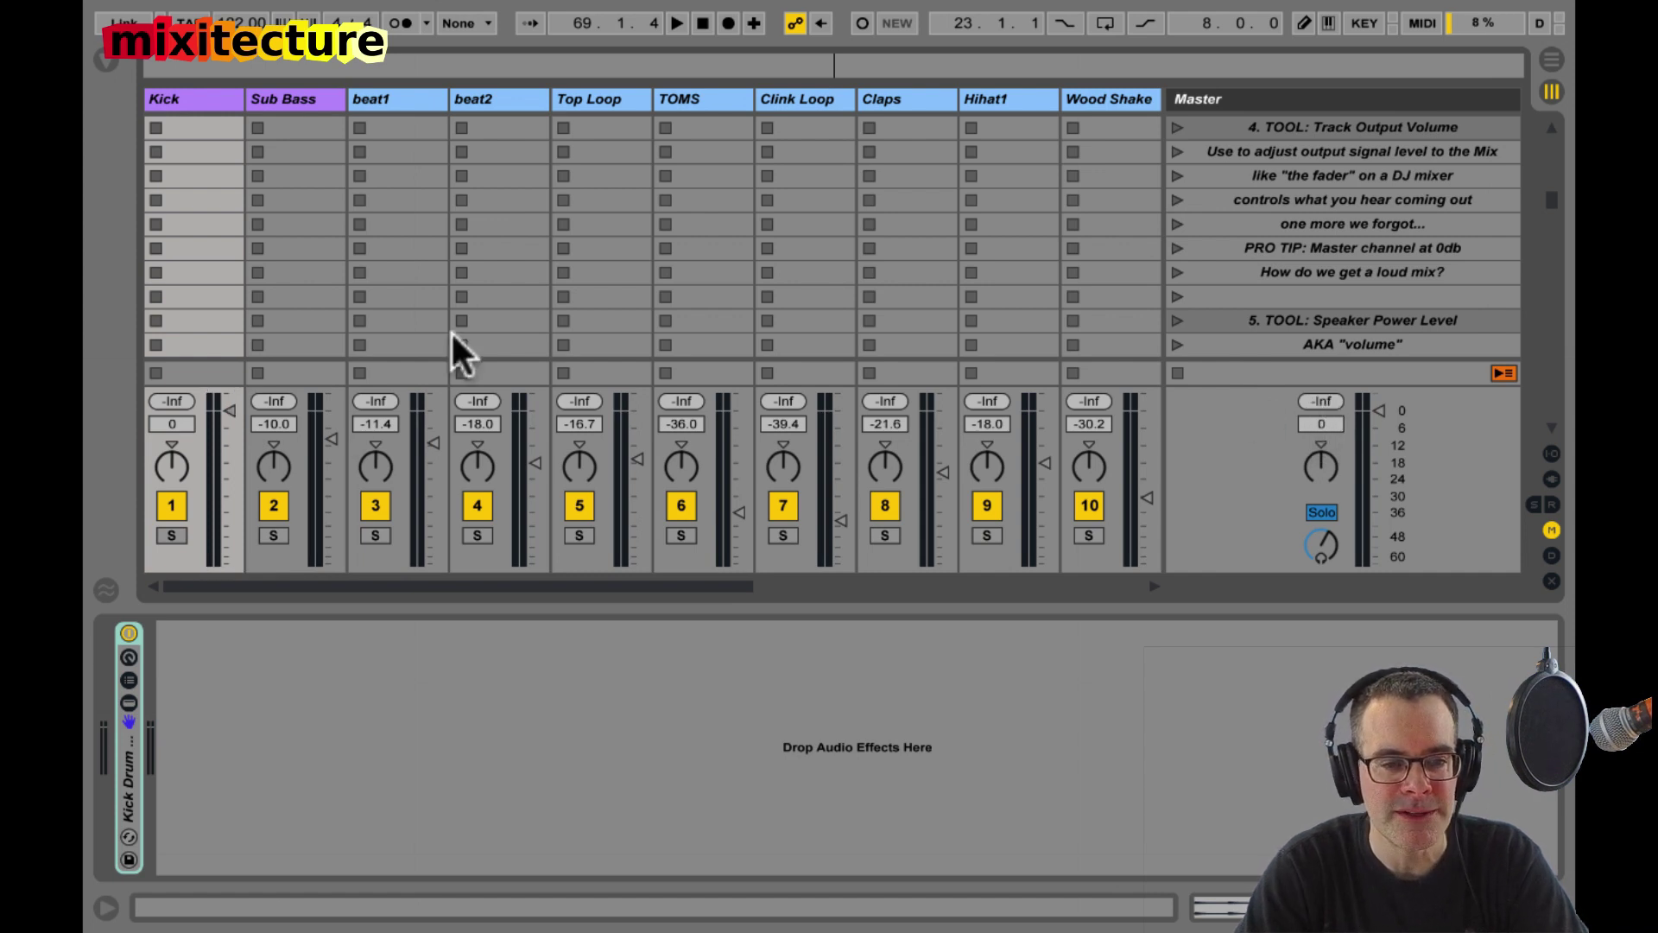
# Step: Set beat1 to -27.5 dB, beat2 to -10.3 dB, and the Kick fader to +6.0 dB
pyautogui.click(429, 488)
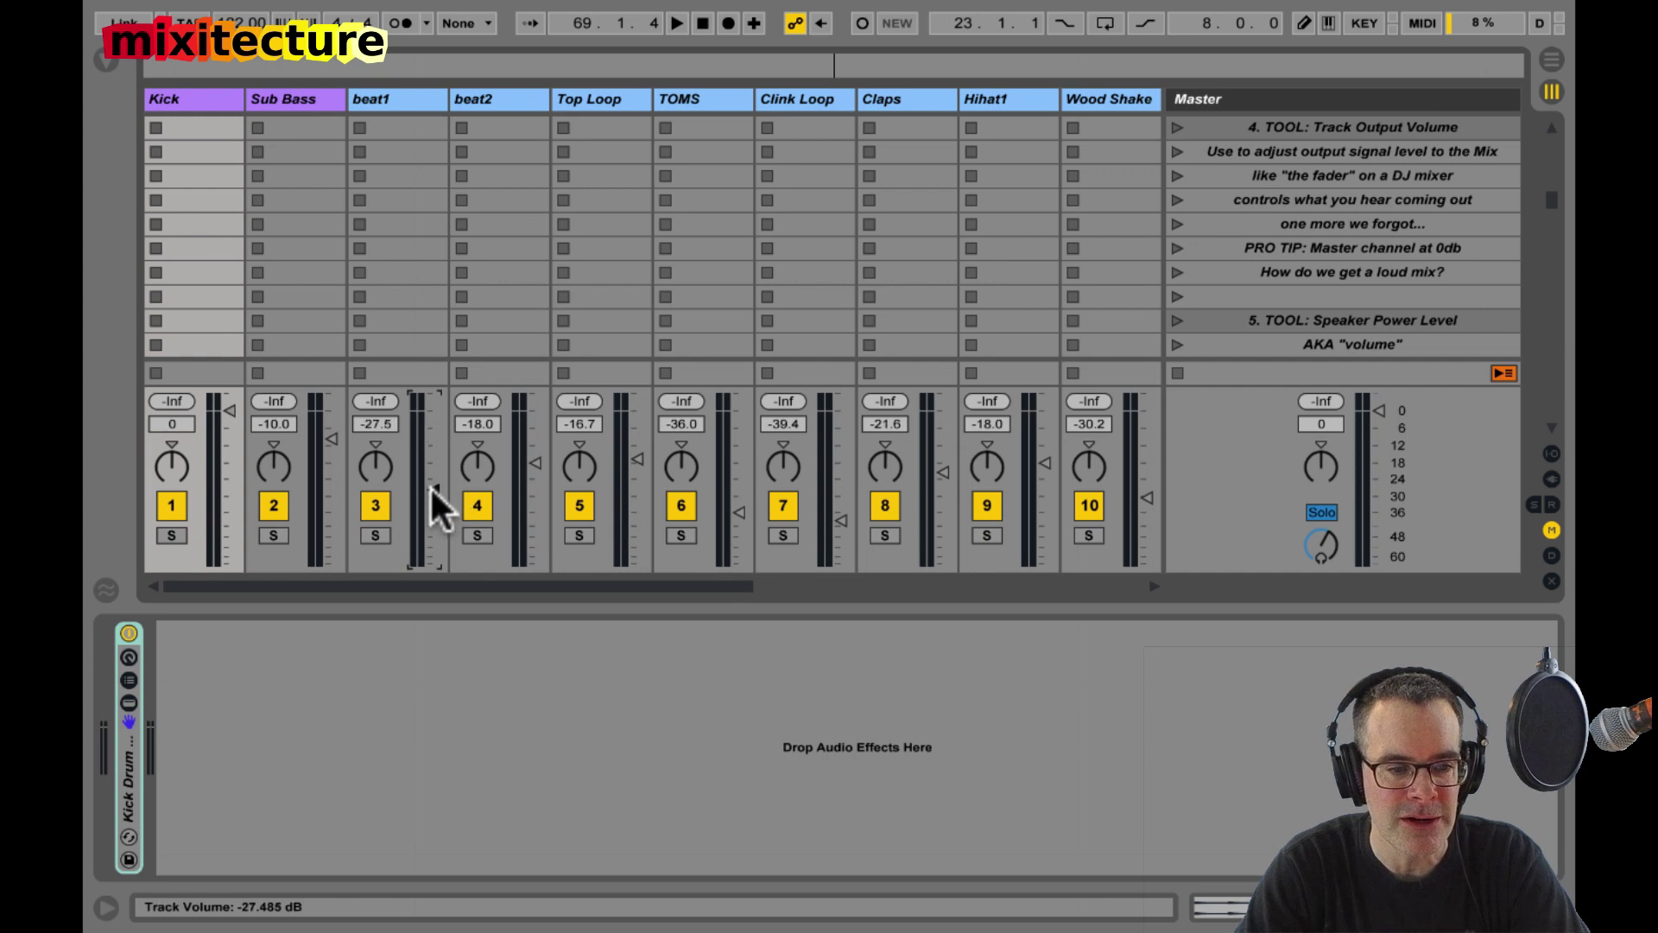
pyautogui.click(528, 438)
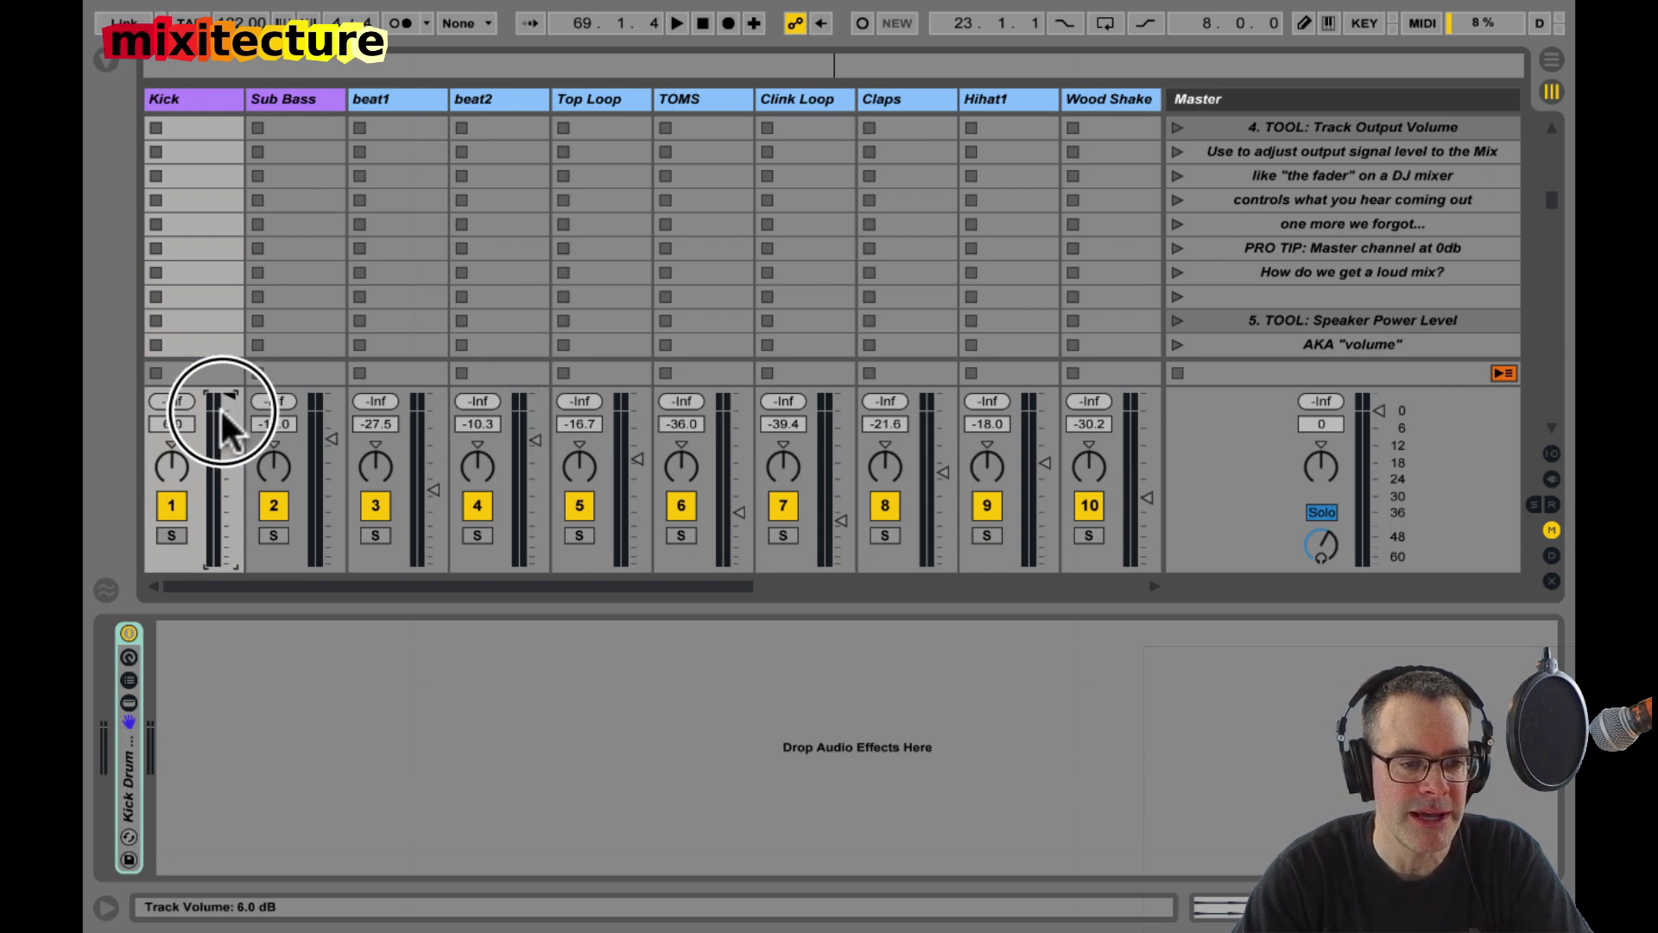
pyautogui.moveTo(226, 404); pyautogui.dragTo(205, 335)
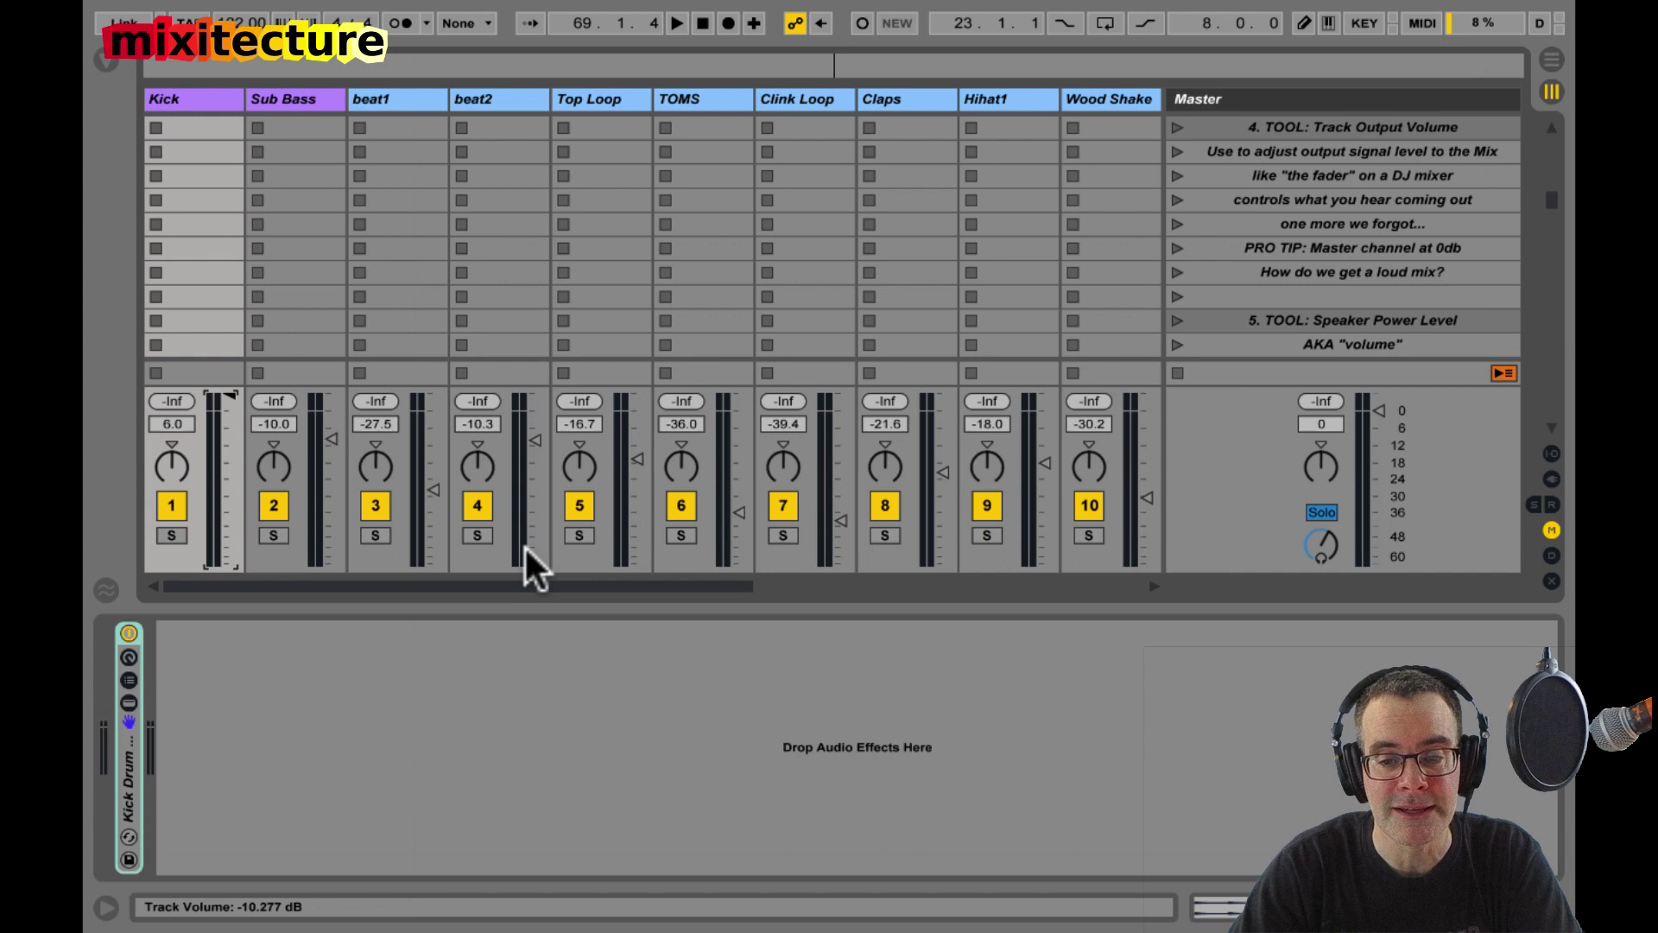
pyautogui.click(1308, 398)
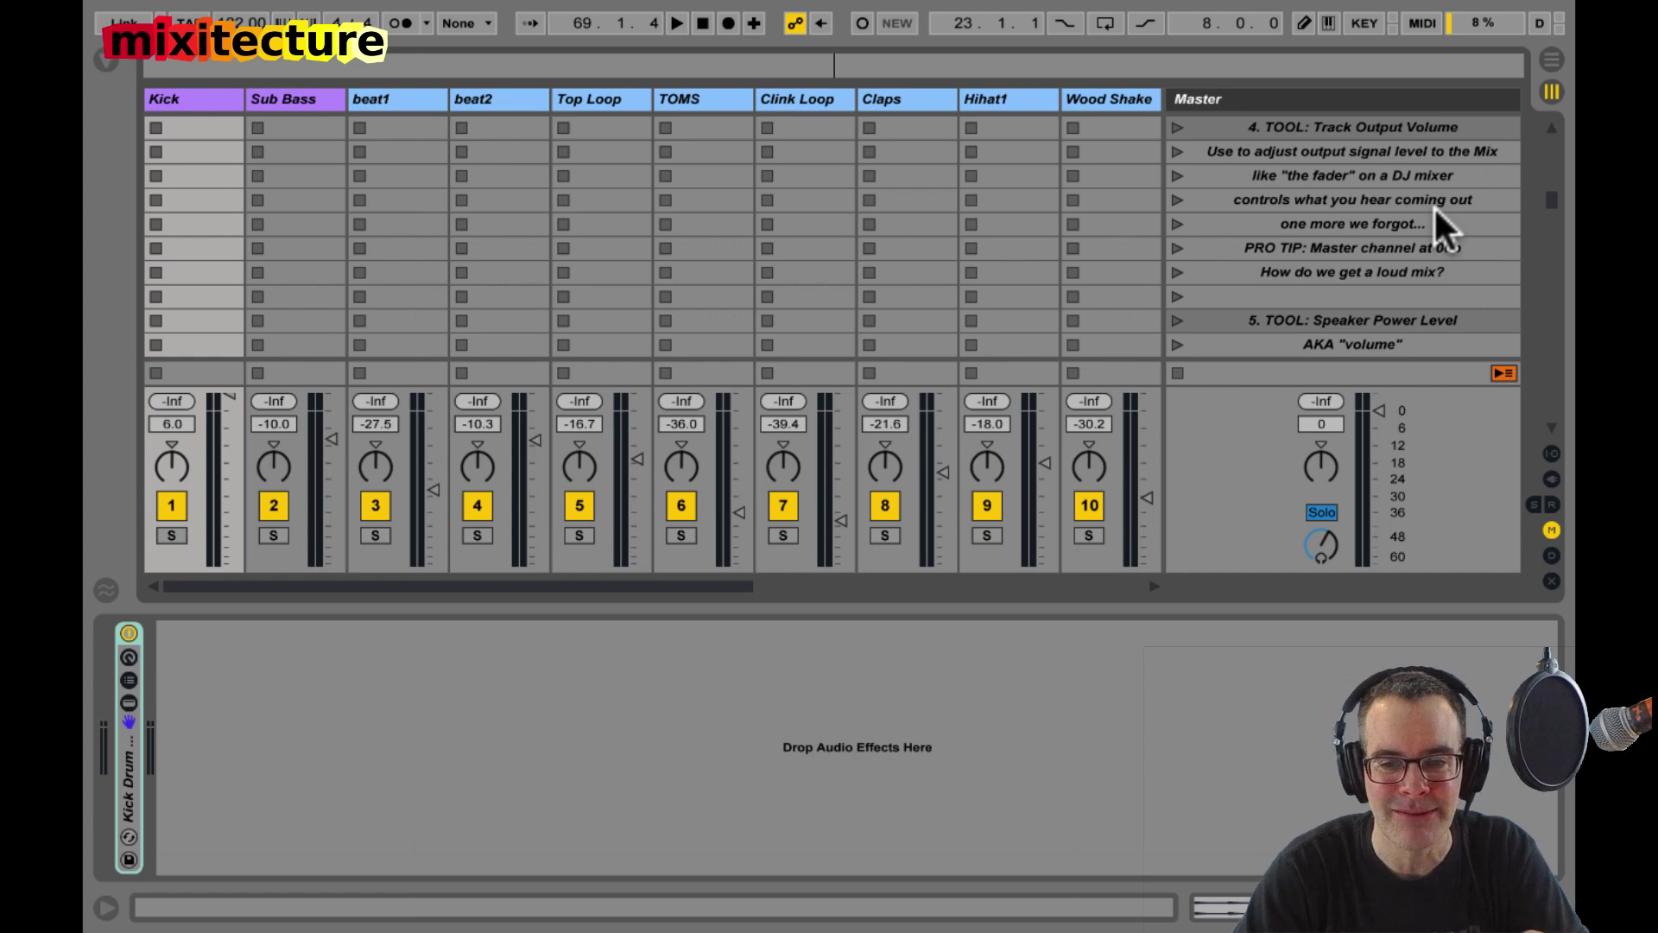
# Step: Select the '5. TOOL: Speaker Power Level' scene and raise the Claps fader to about 1 dB
pyautogui.scroll(-4, 1433, 205)
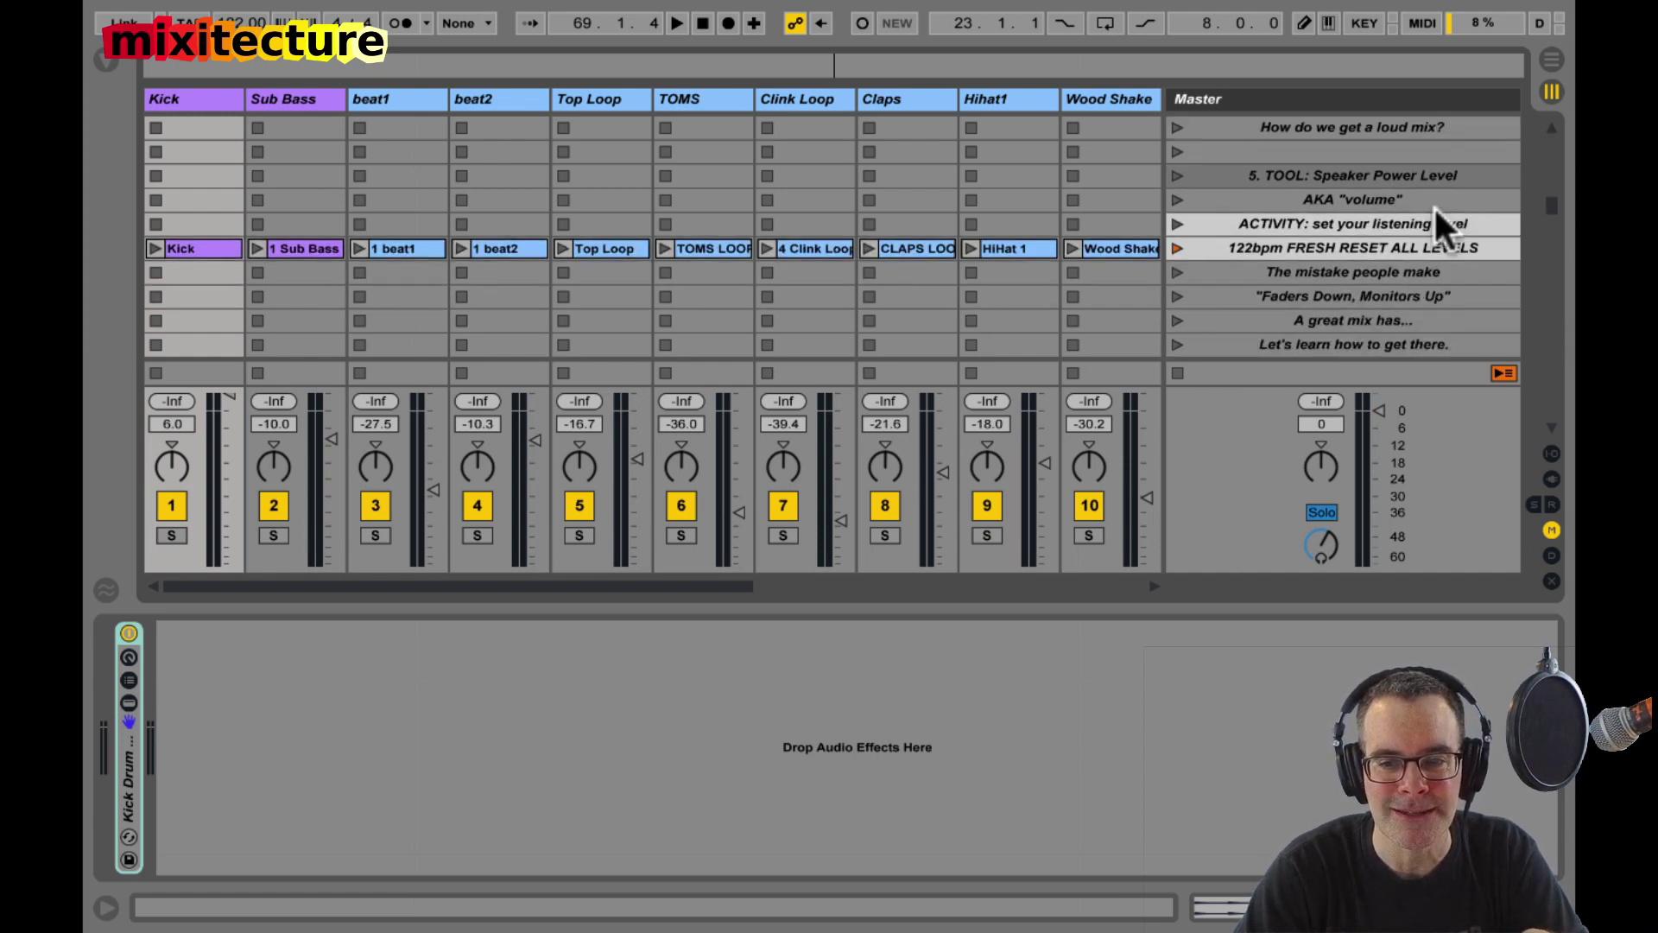
pyautogui.scroll(-1, 1433, 207)
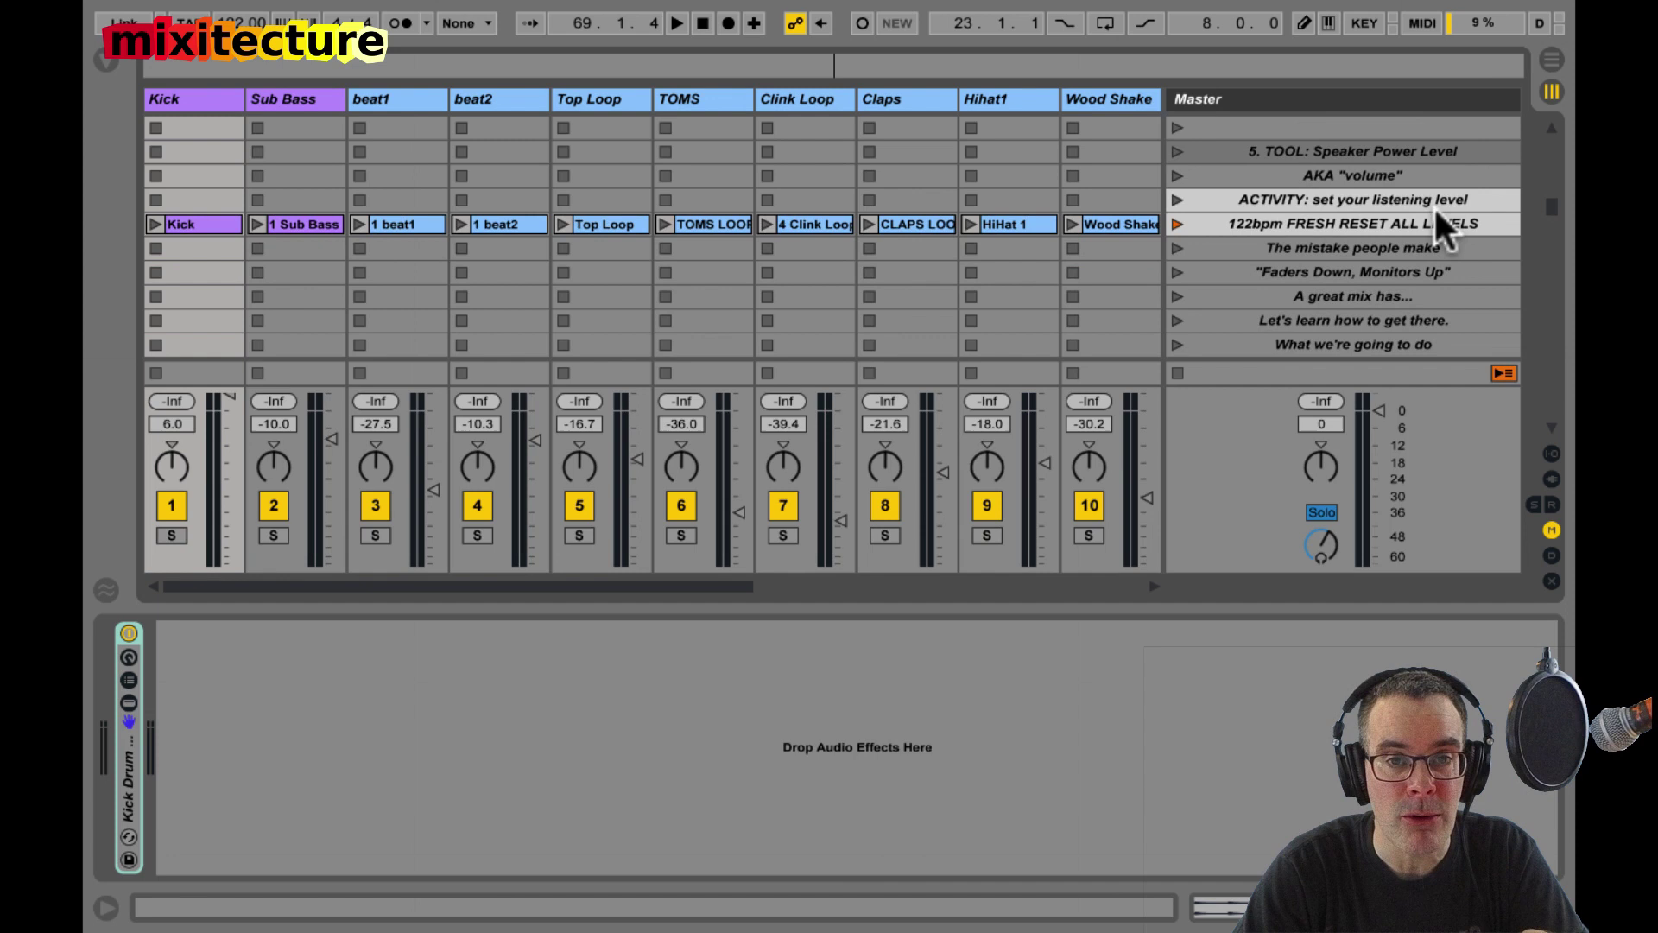
pyautogui.click(1379, 150)
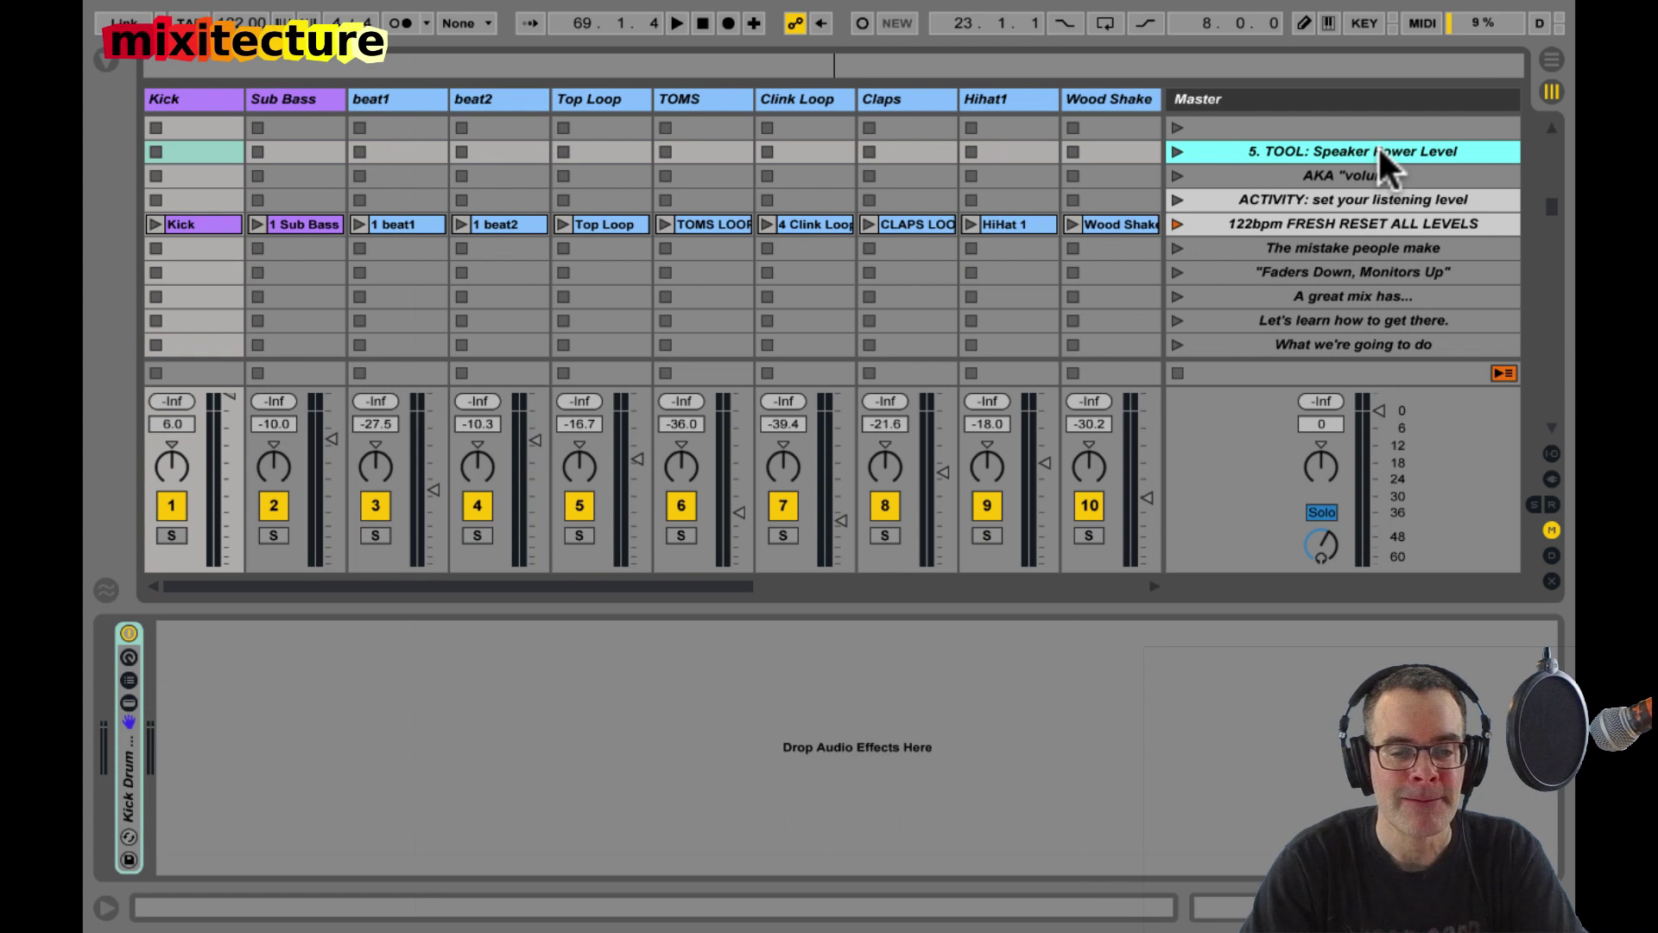
pyautogui.moveTo(942, 472); pyautogui.dragTo(941, 474)
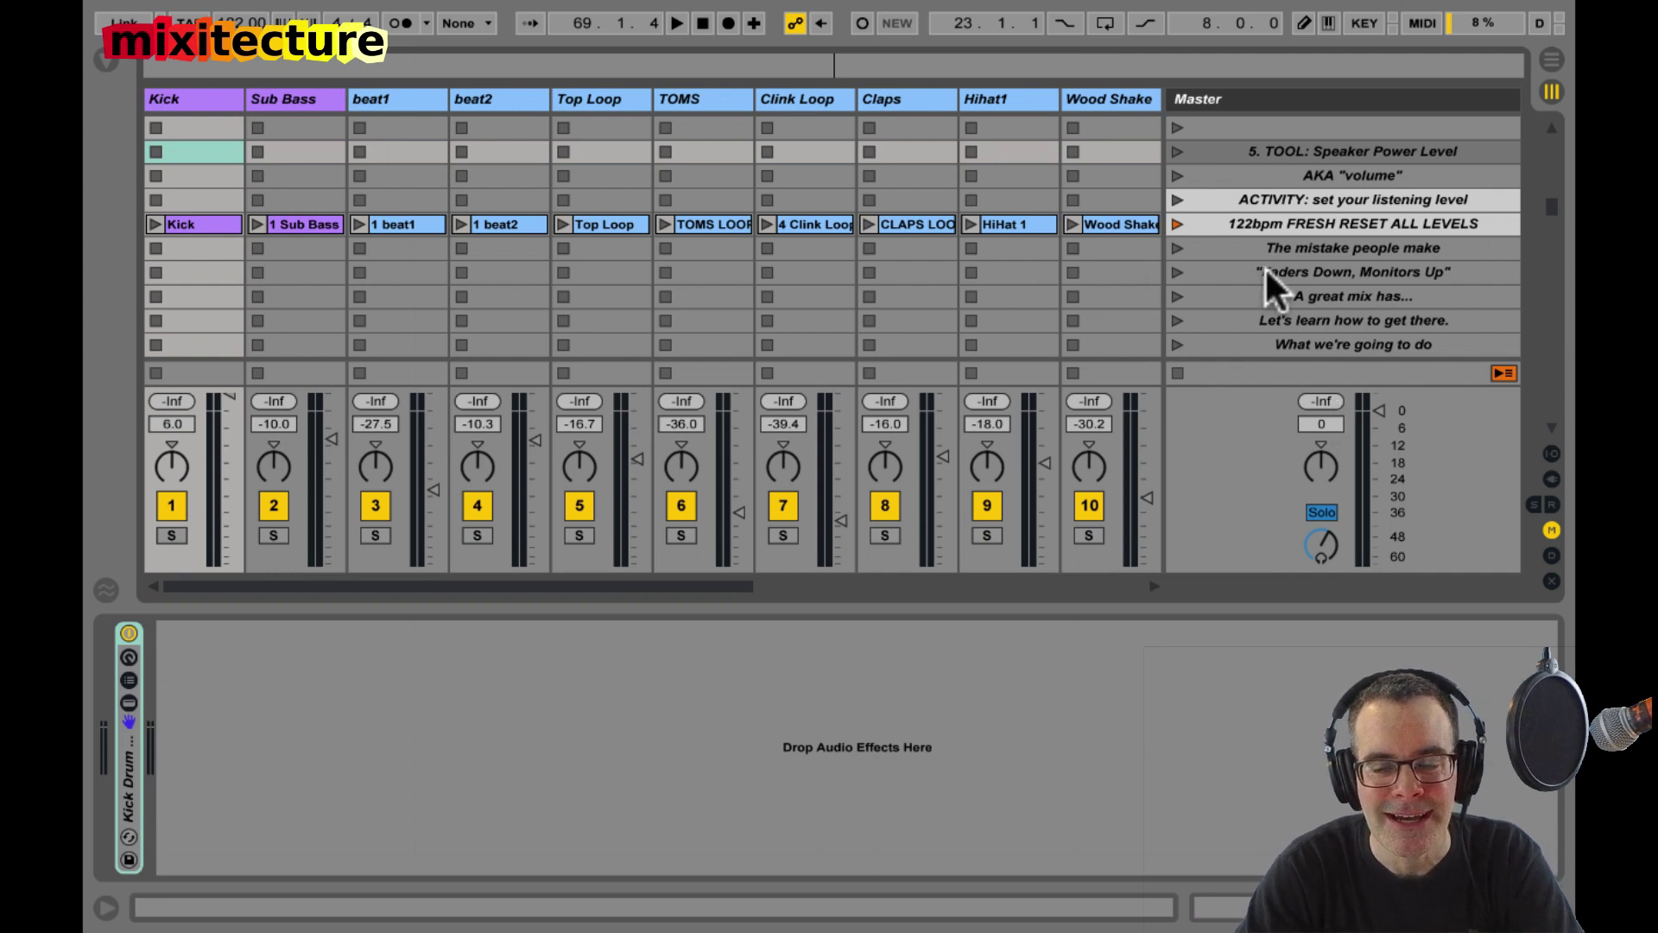
# Step: Select the 'Faders Down, Monitors Up' scene, then scroll on to the Gain Staging Activities scenes
pyautogui.scroll(-3, 1266, 269)
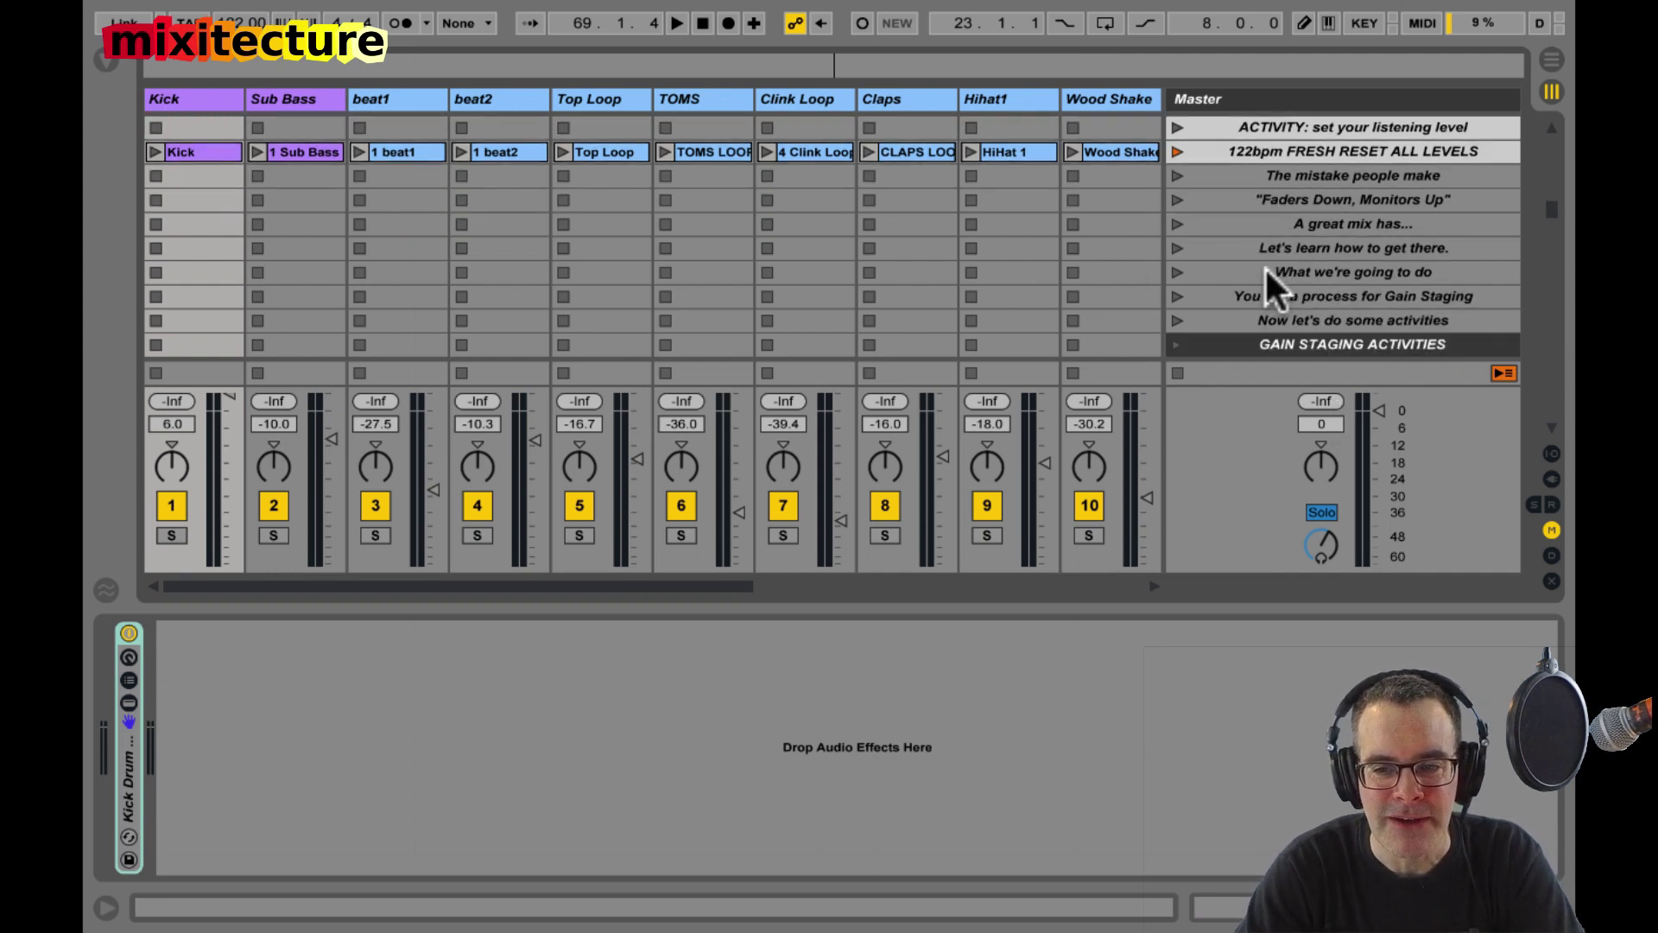
pyautogui.click(1261, 196)
pyautogui.scroll(-2, 1262, 197)
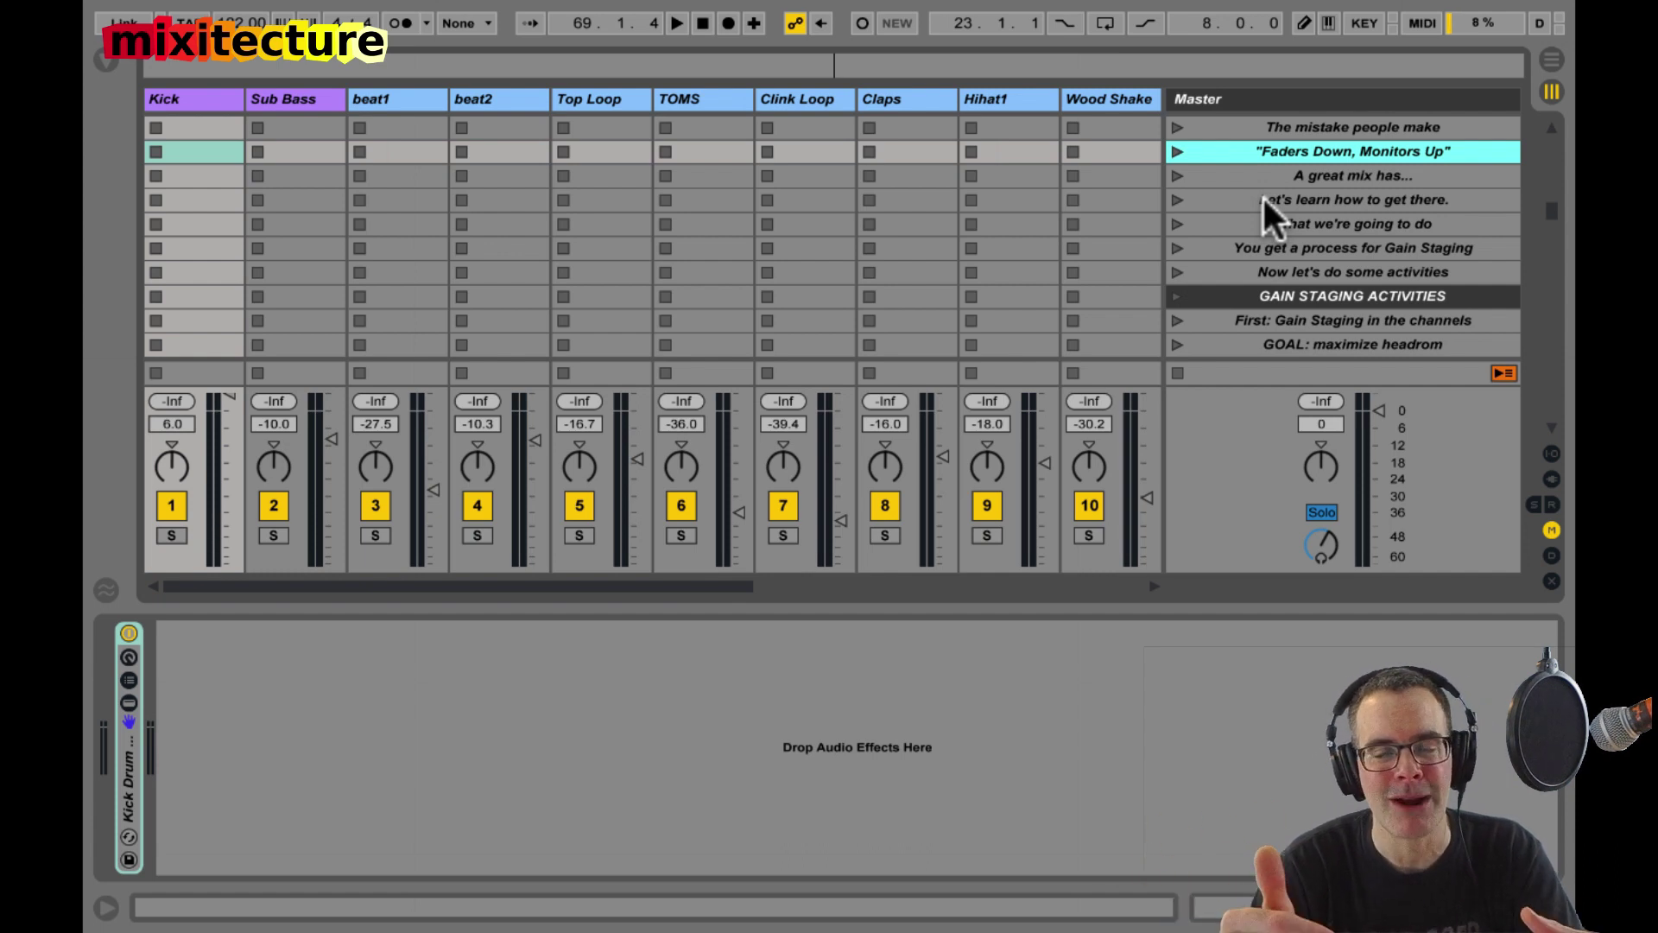
# Step: Select the 'First: Gain Staging in the channels' scene and lower Sub Bass to -13.0 dB
pyautogui.scroll(-3, 1261, 194)
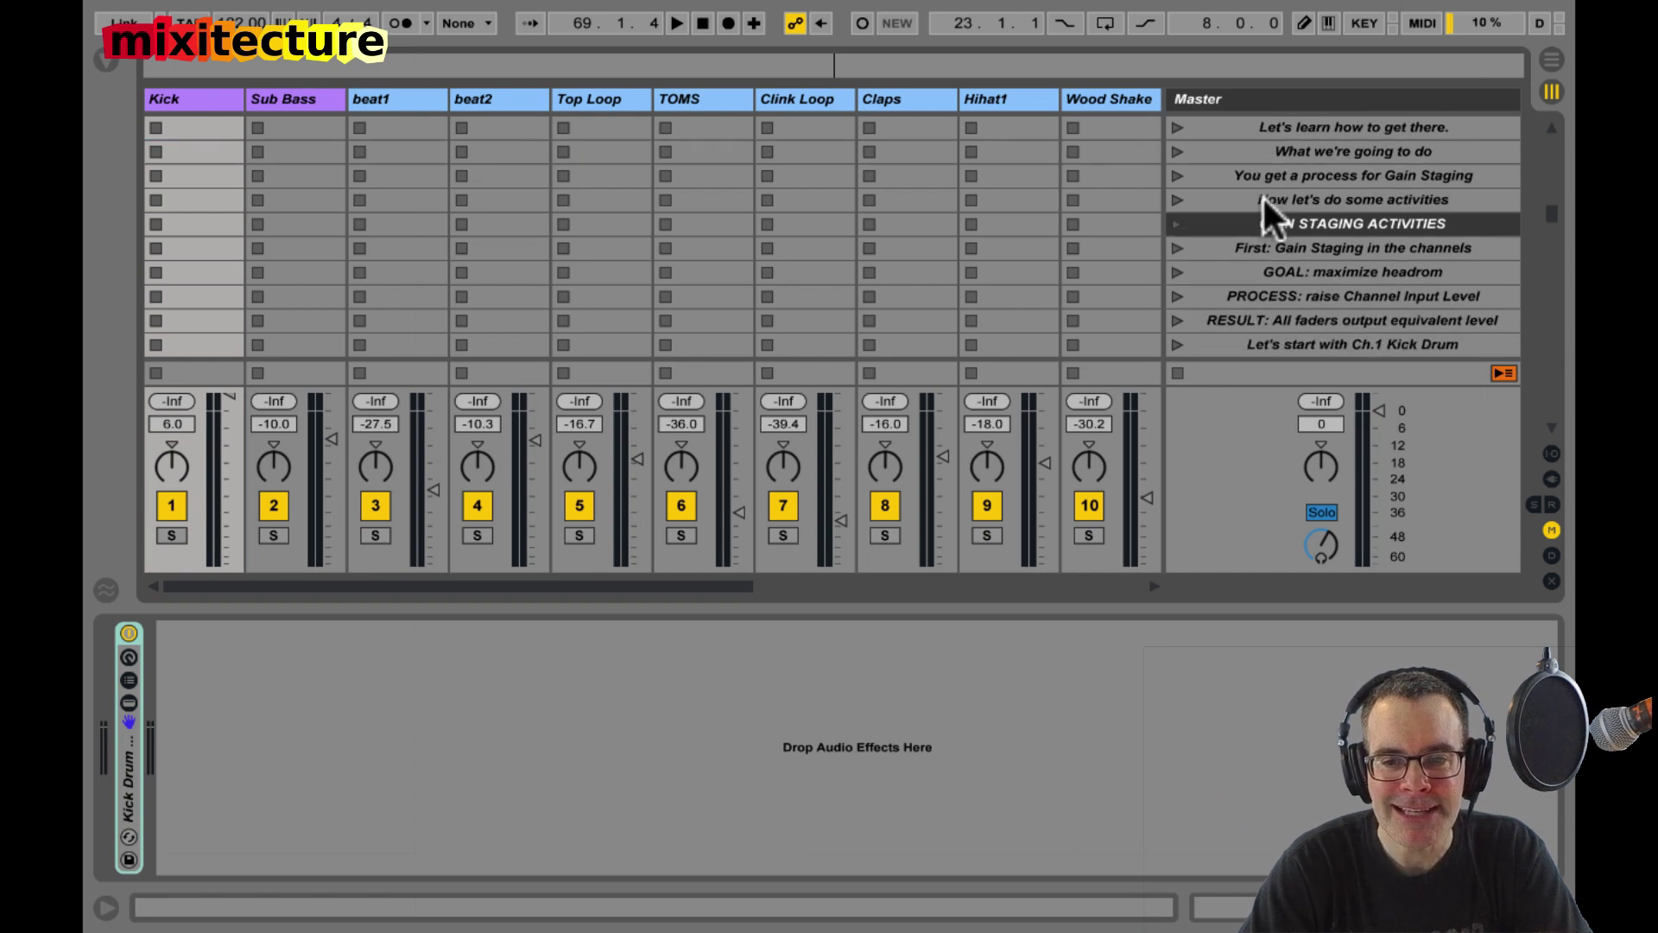
pyautogui.scroll(-2, 1262, 195)
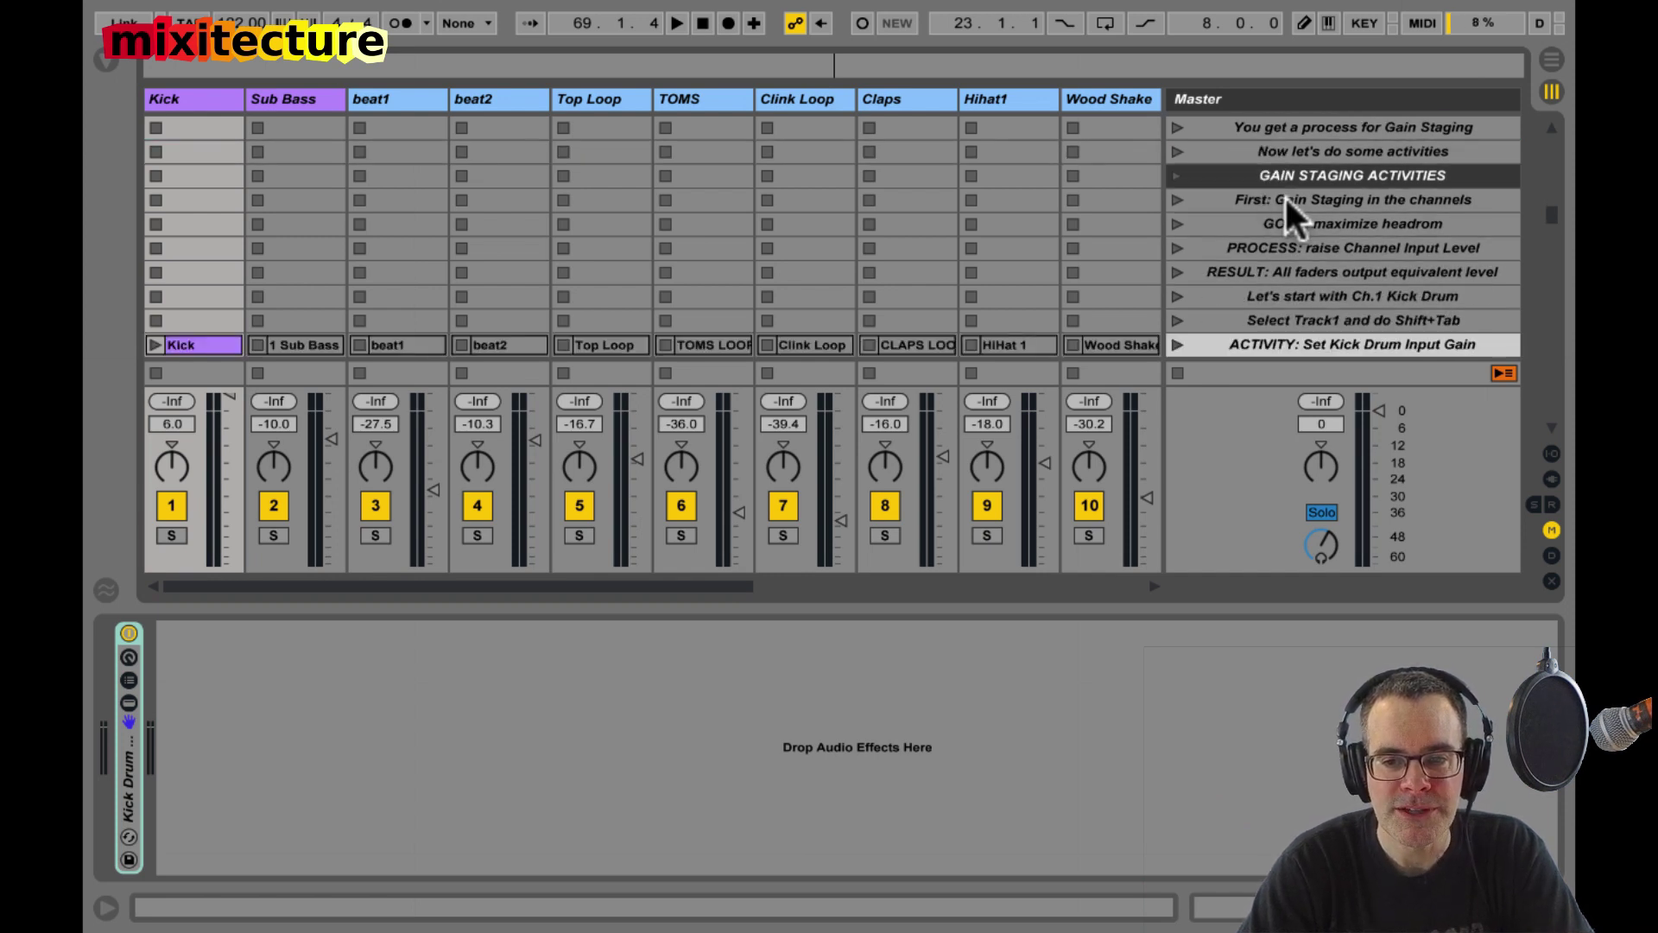
pyautogui.click(1285, 198)
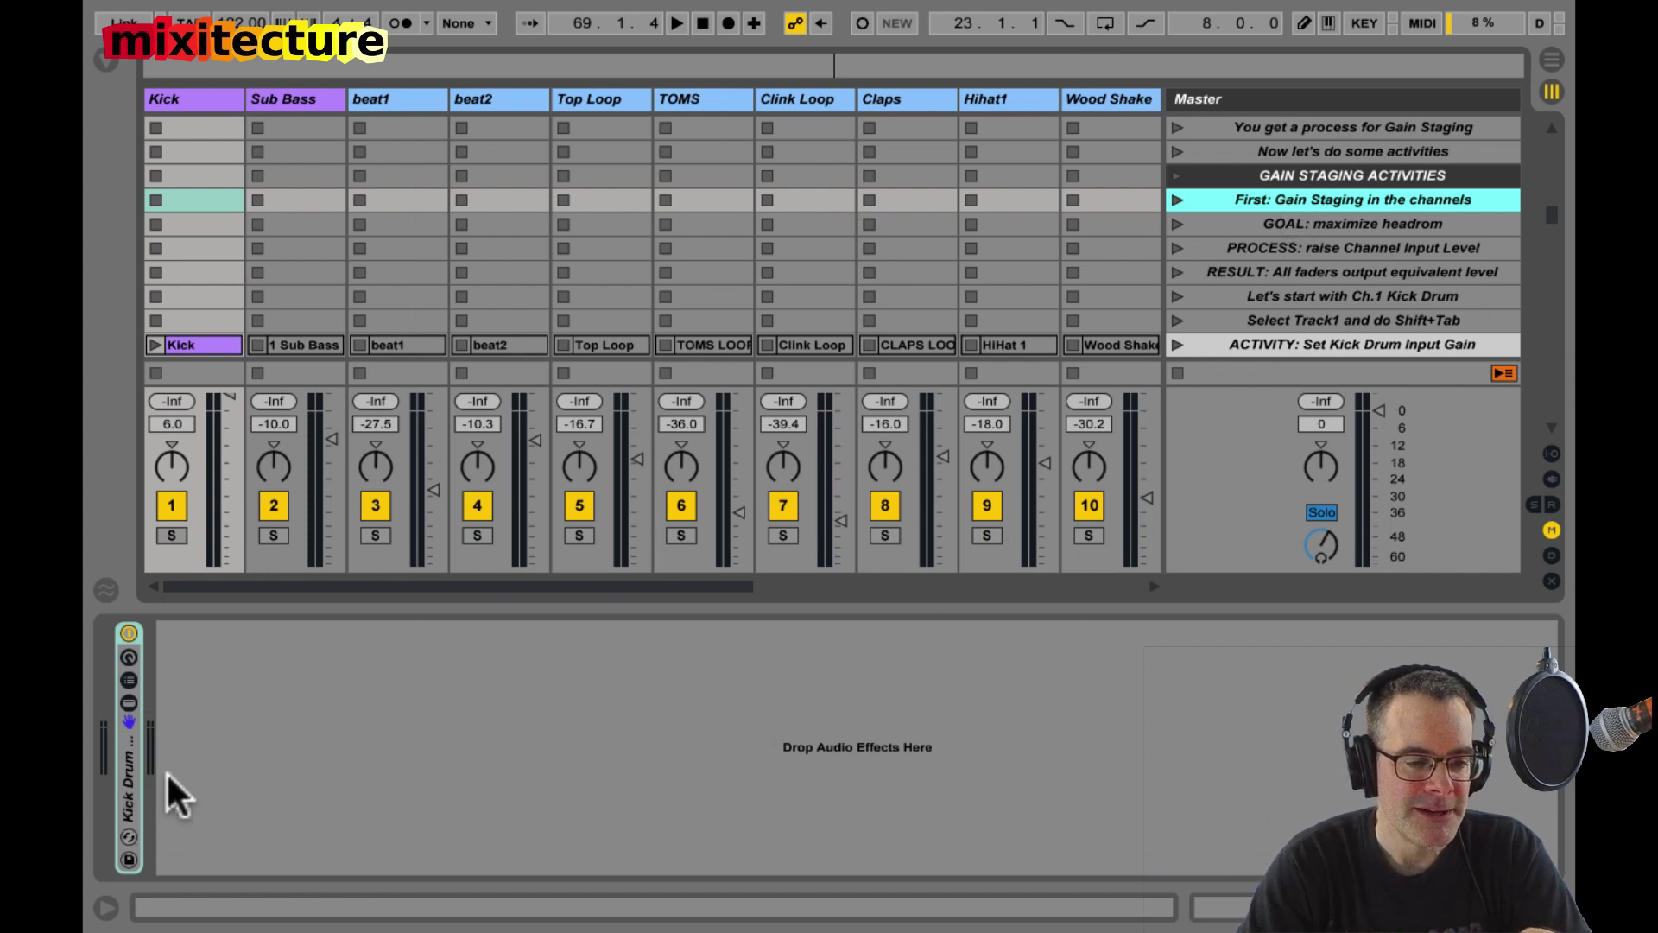
pyautogui.moveTo(321, 449); pyautogui.dragTo(333, 456)
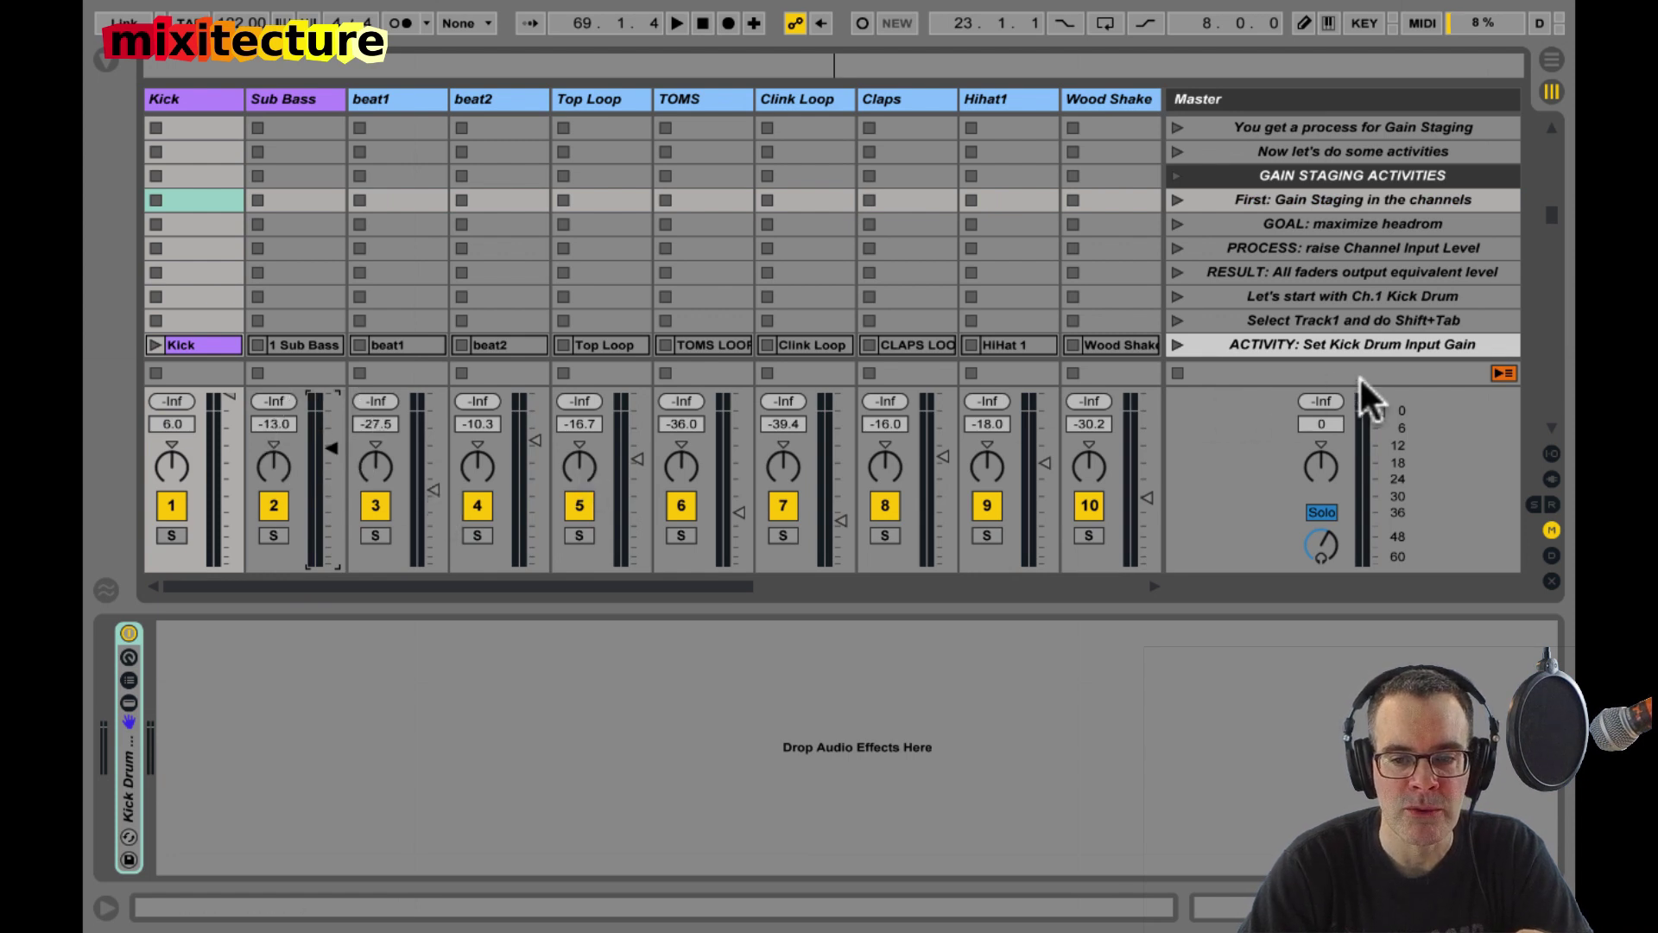
pyautogui.click(1319, 400)
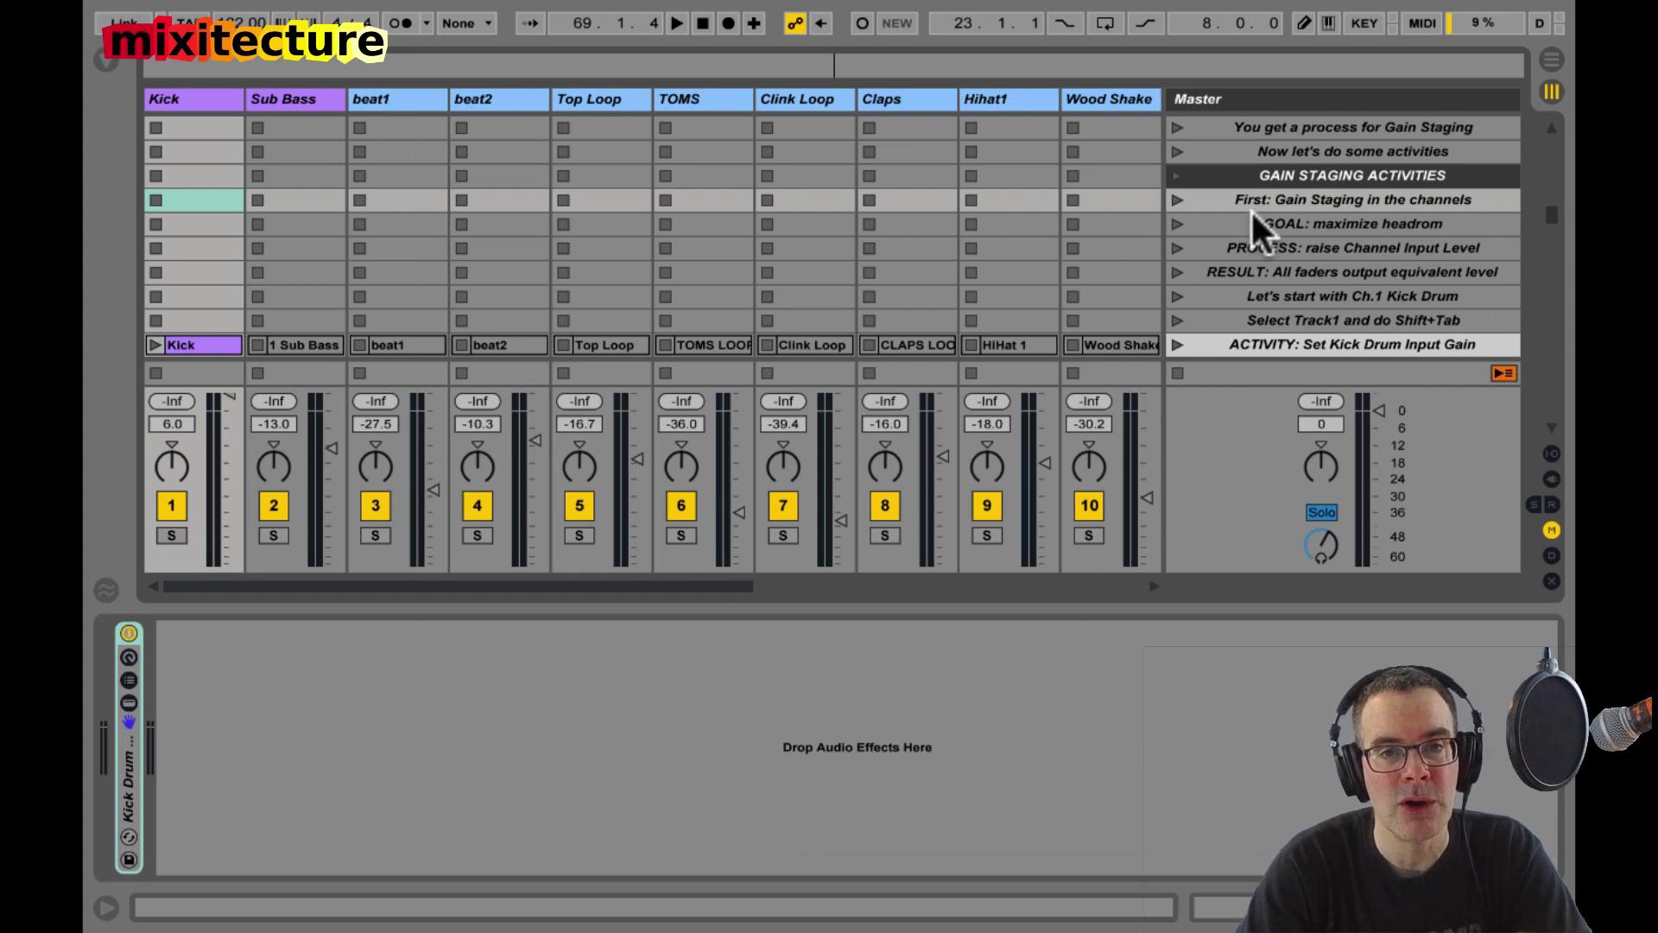
# Step: Step through the 'select Track1' scene to the 'ACTIVITY: Set Kick Drum Input Gain' scene
pyautogui.scroll(-4, 1250, 209)
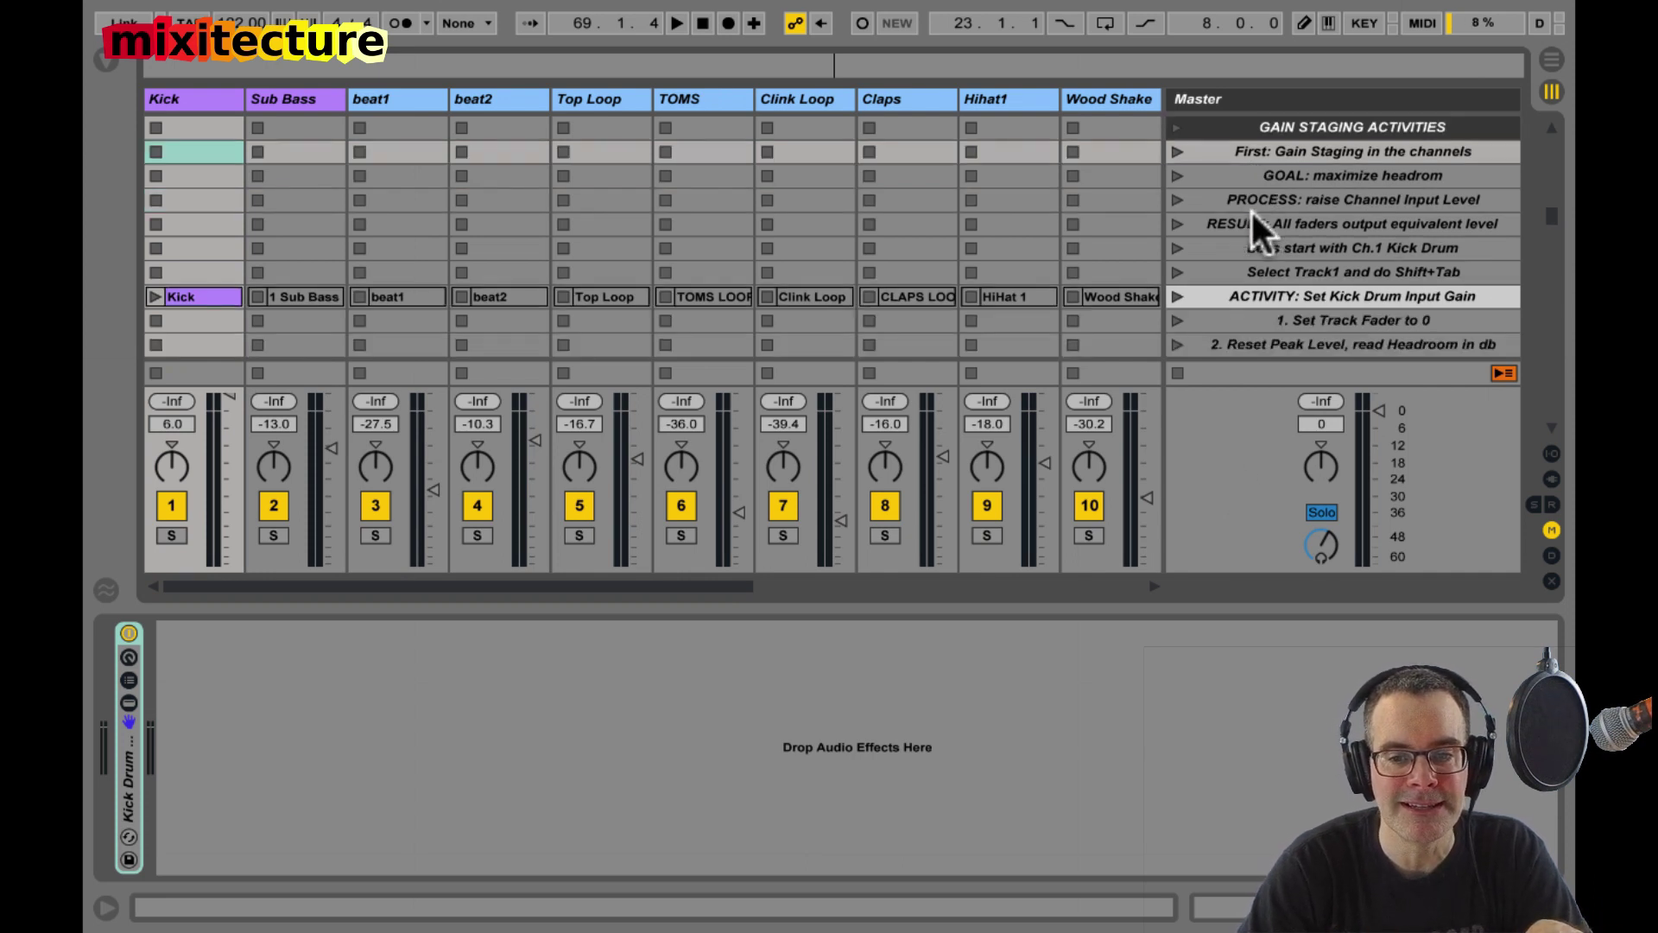
pyautogui.click(1229, 226)
pyautogui.scroll(1, 1230, 226)
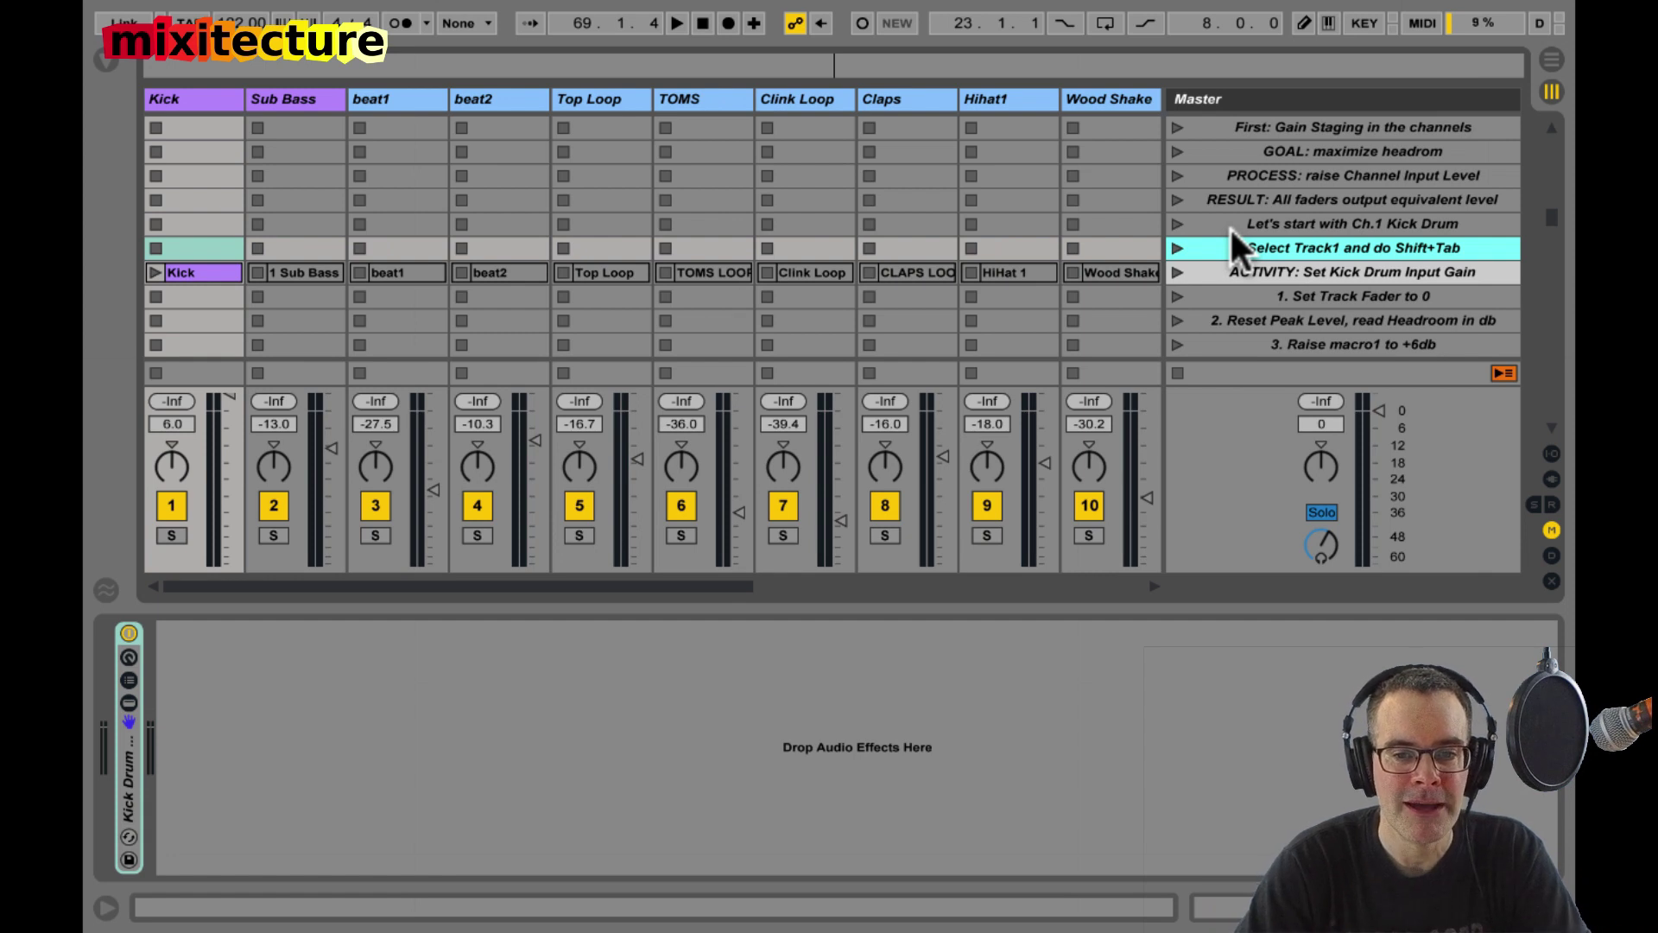
pyautogui.scroll(-4, 1232, 231)
pyautogui.scroll(-1, 1232, 229)
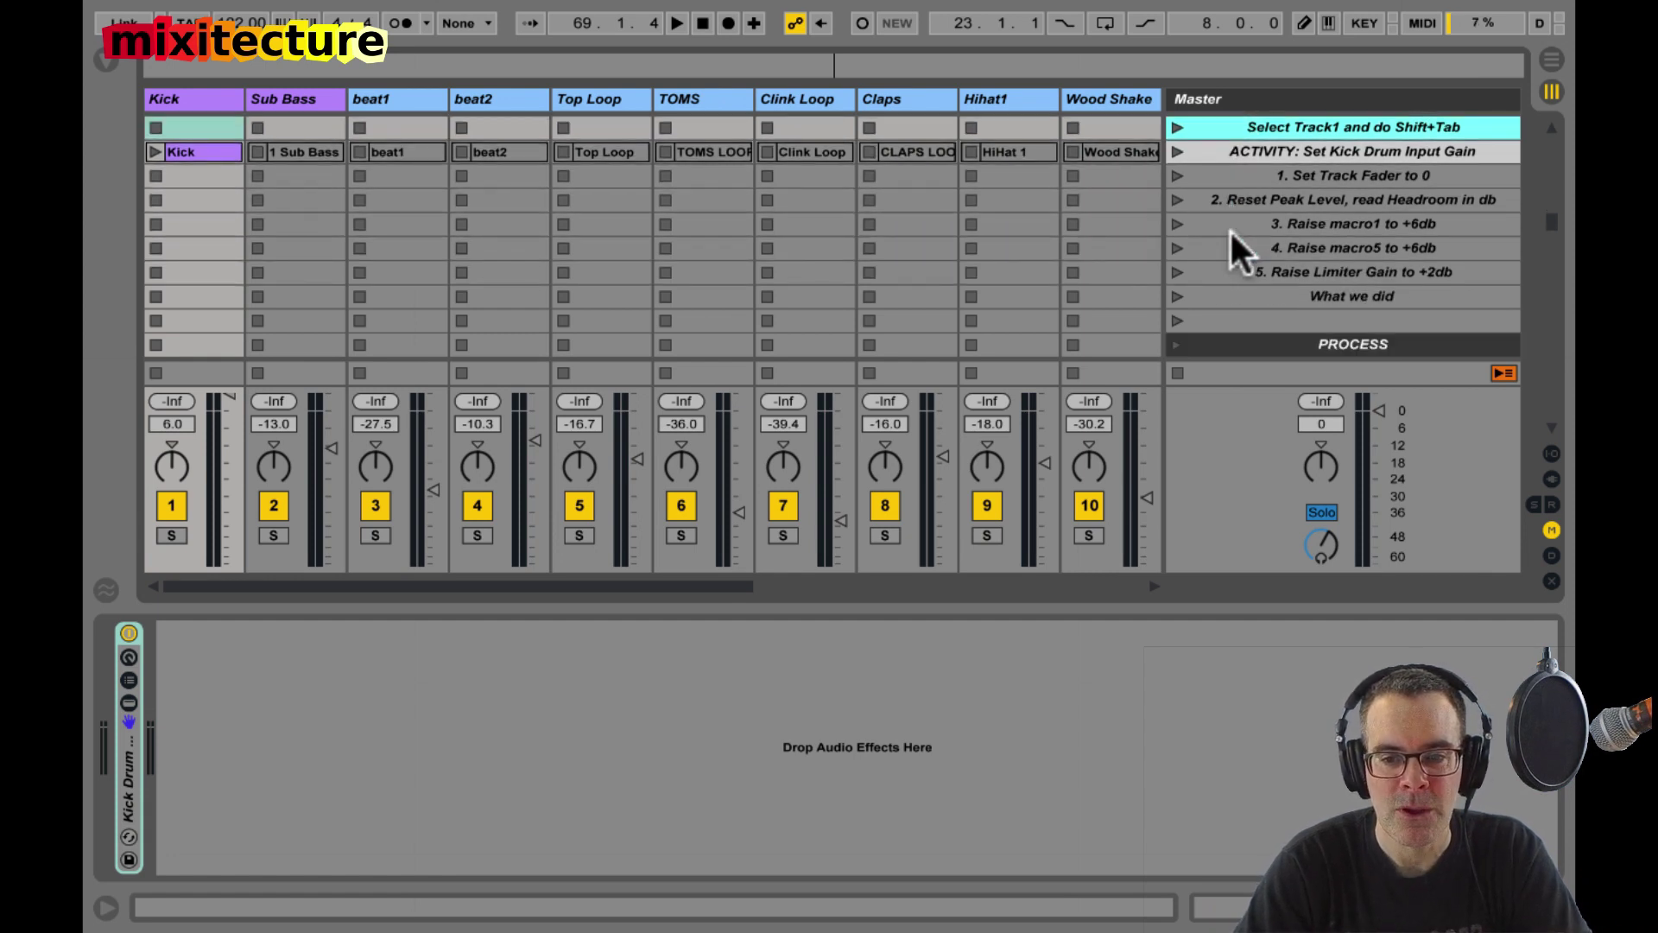
pyautogui.click(1288, 149)
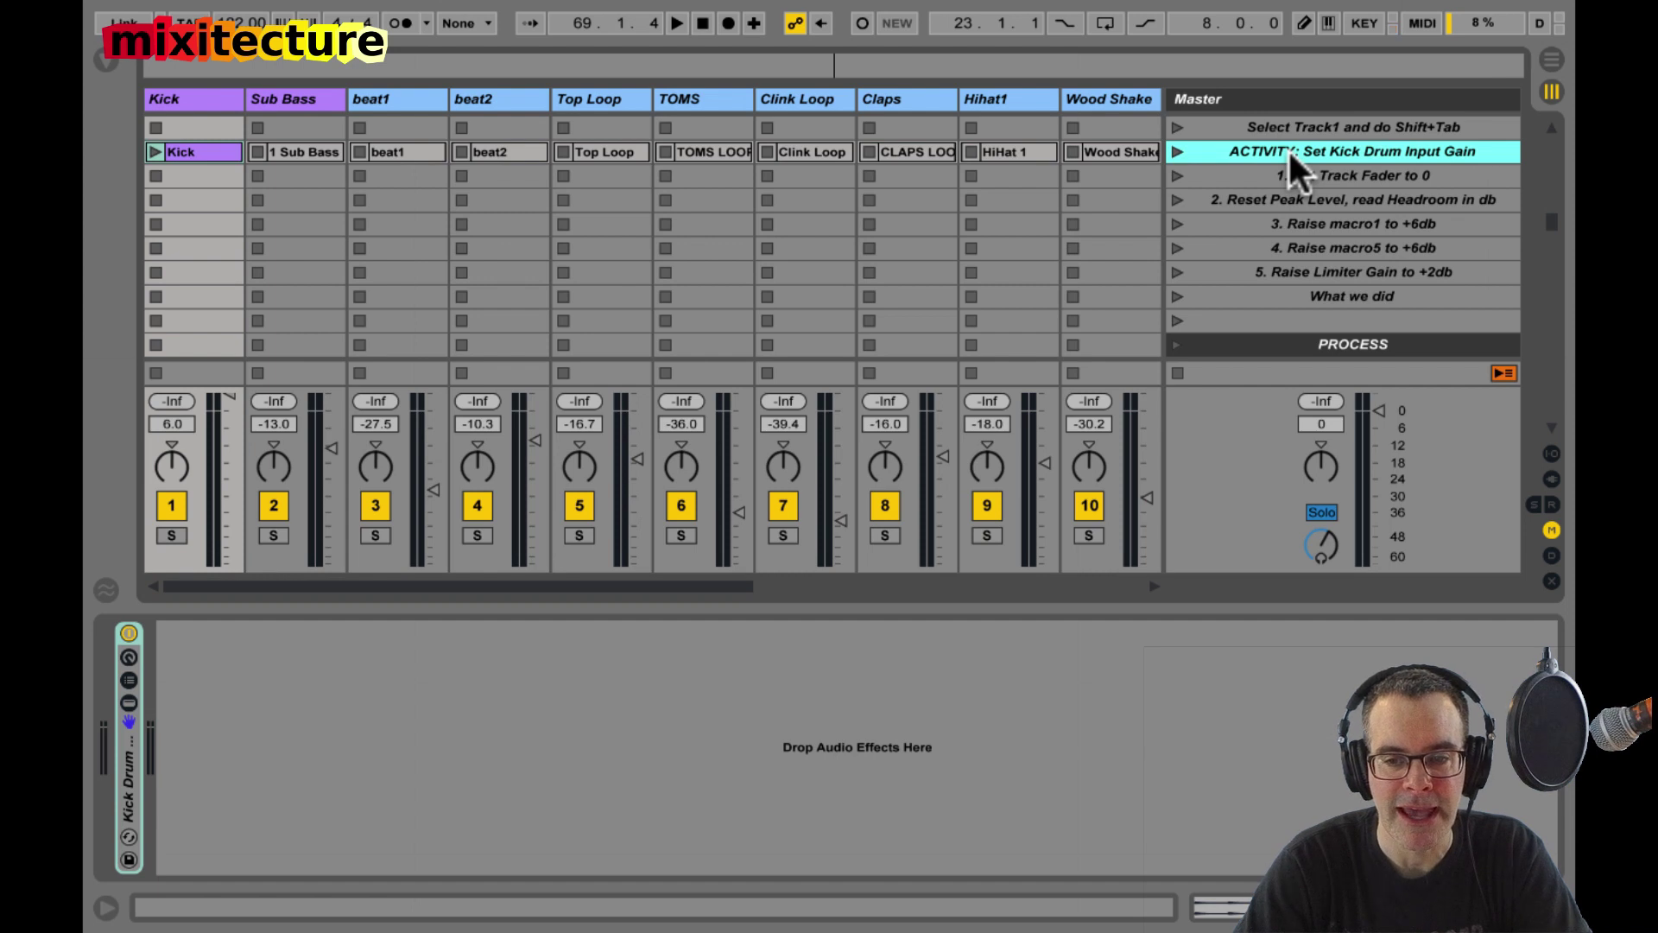
pyautogui.scroll(-2, 1287, 148)
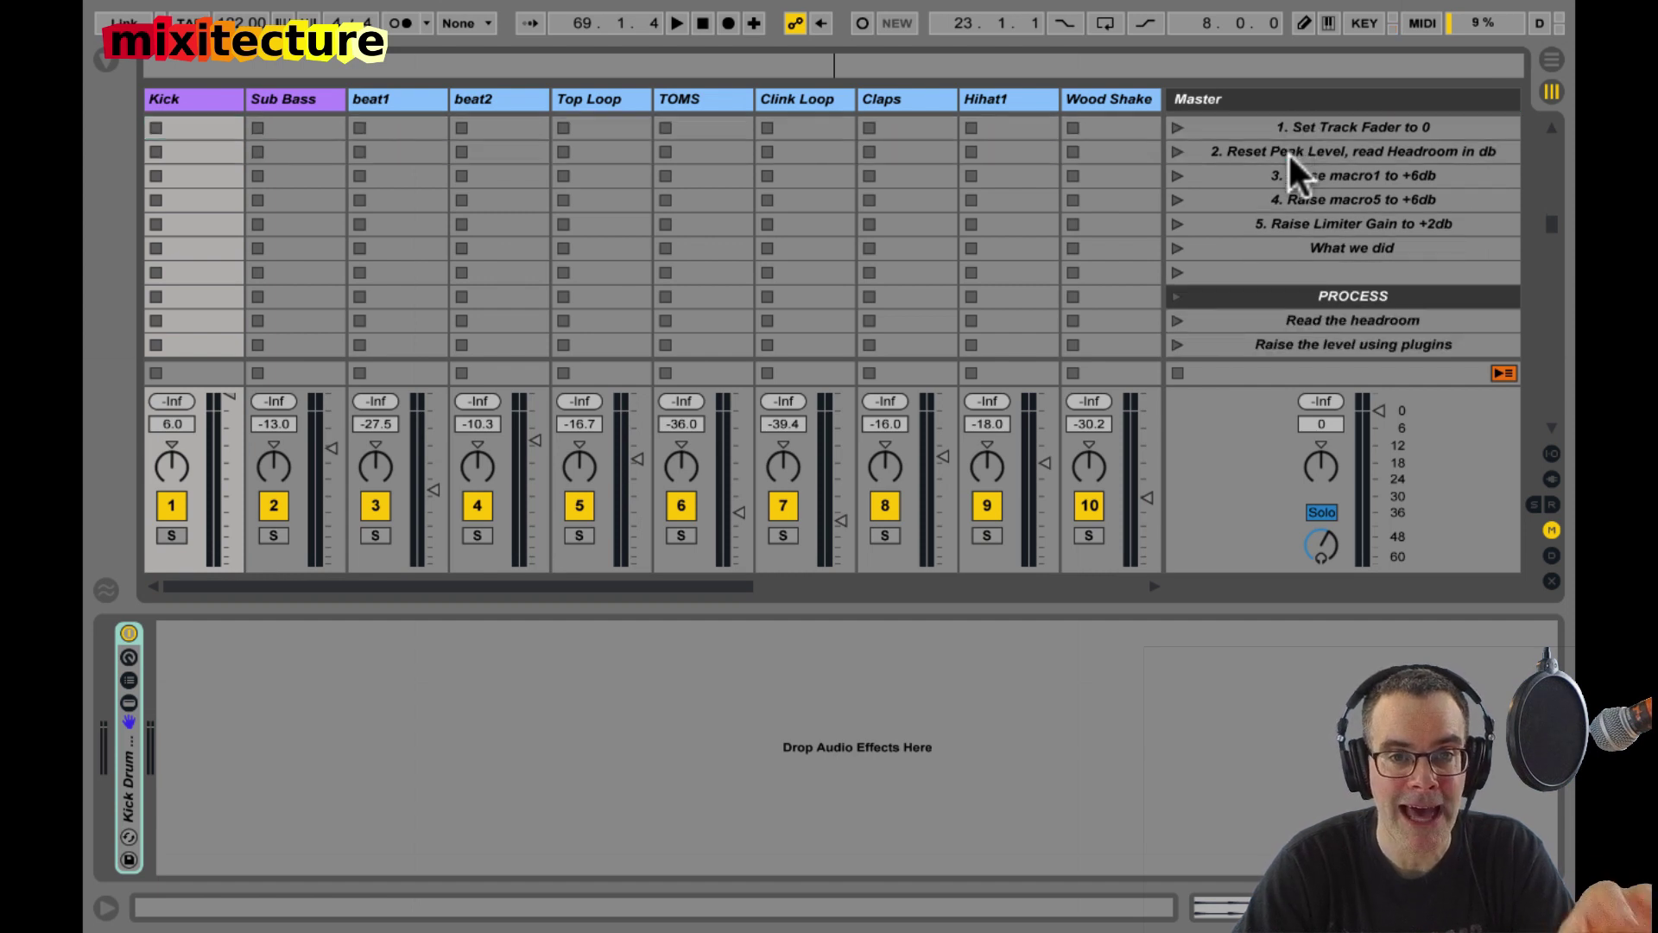
# Step: Select the Kick track and unfold its Channel Strip rack, showing Utility Gain 6.00 dB through Limiter Gain 1.00 dB
pyautogui.click(170, 99)
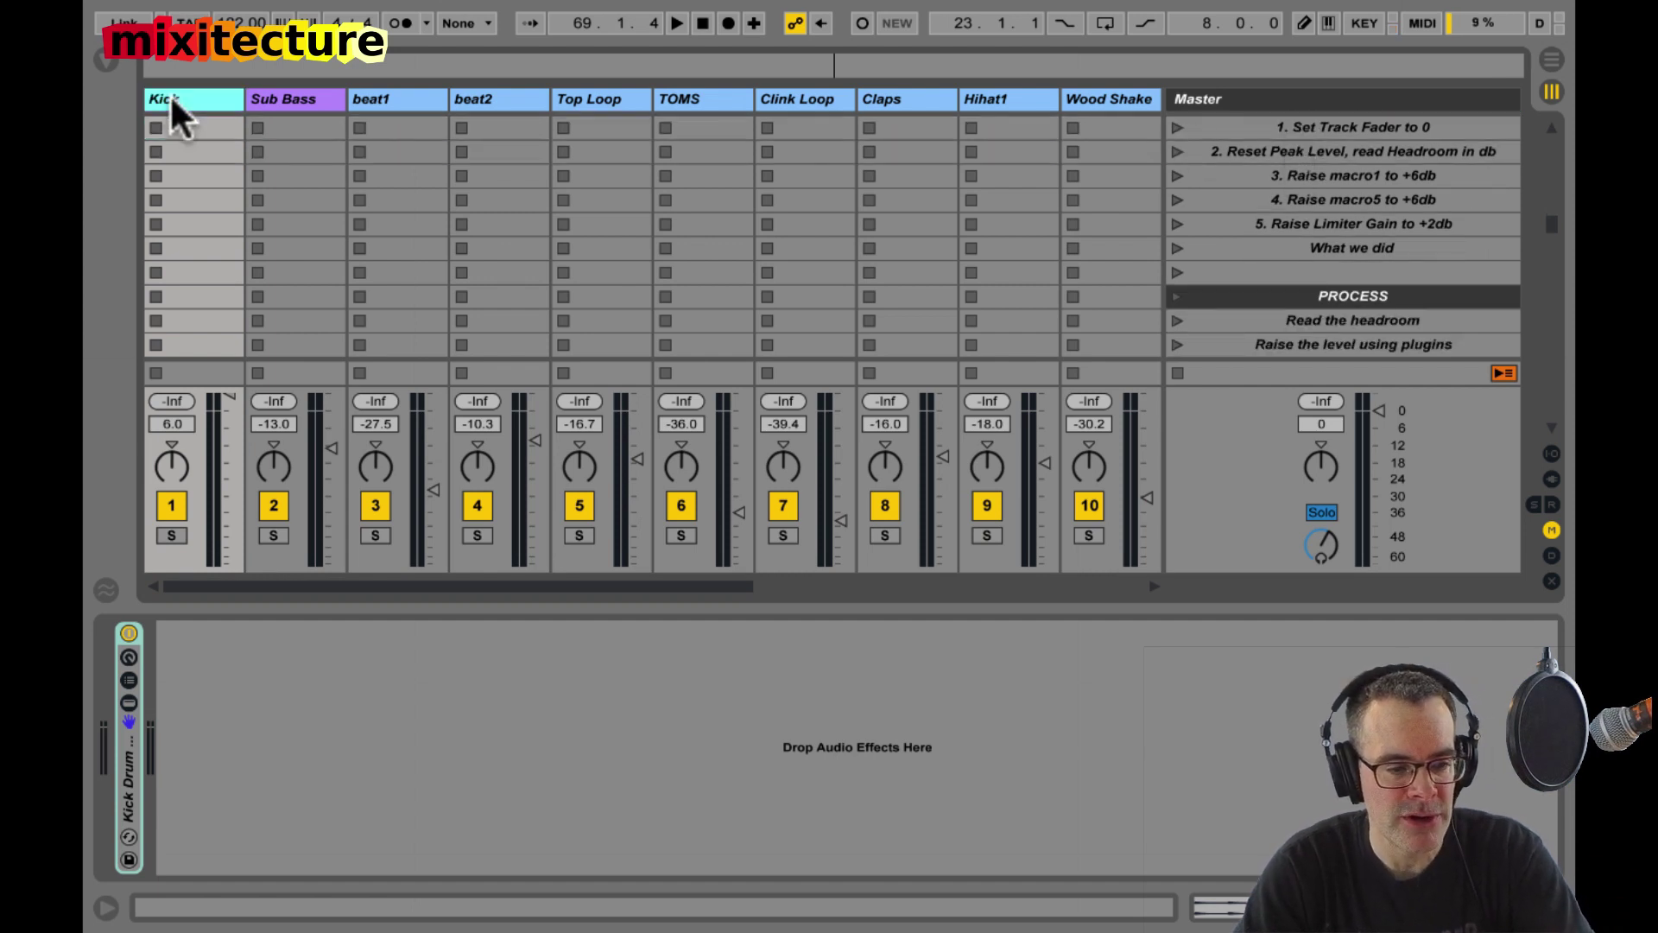
pyautogui.doubleClick(116, 644)
pyautogui.doubleClick(115, 644)
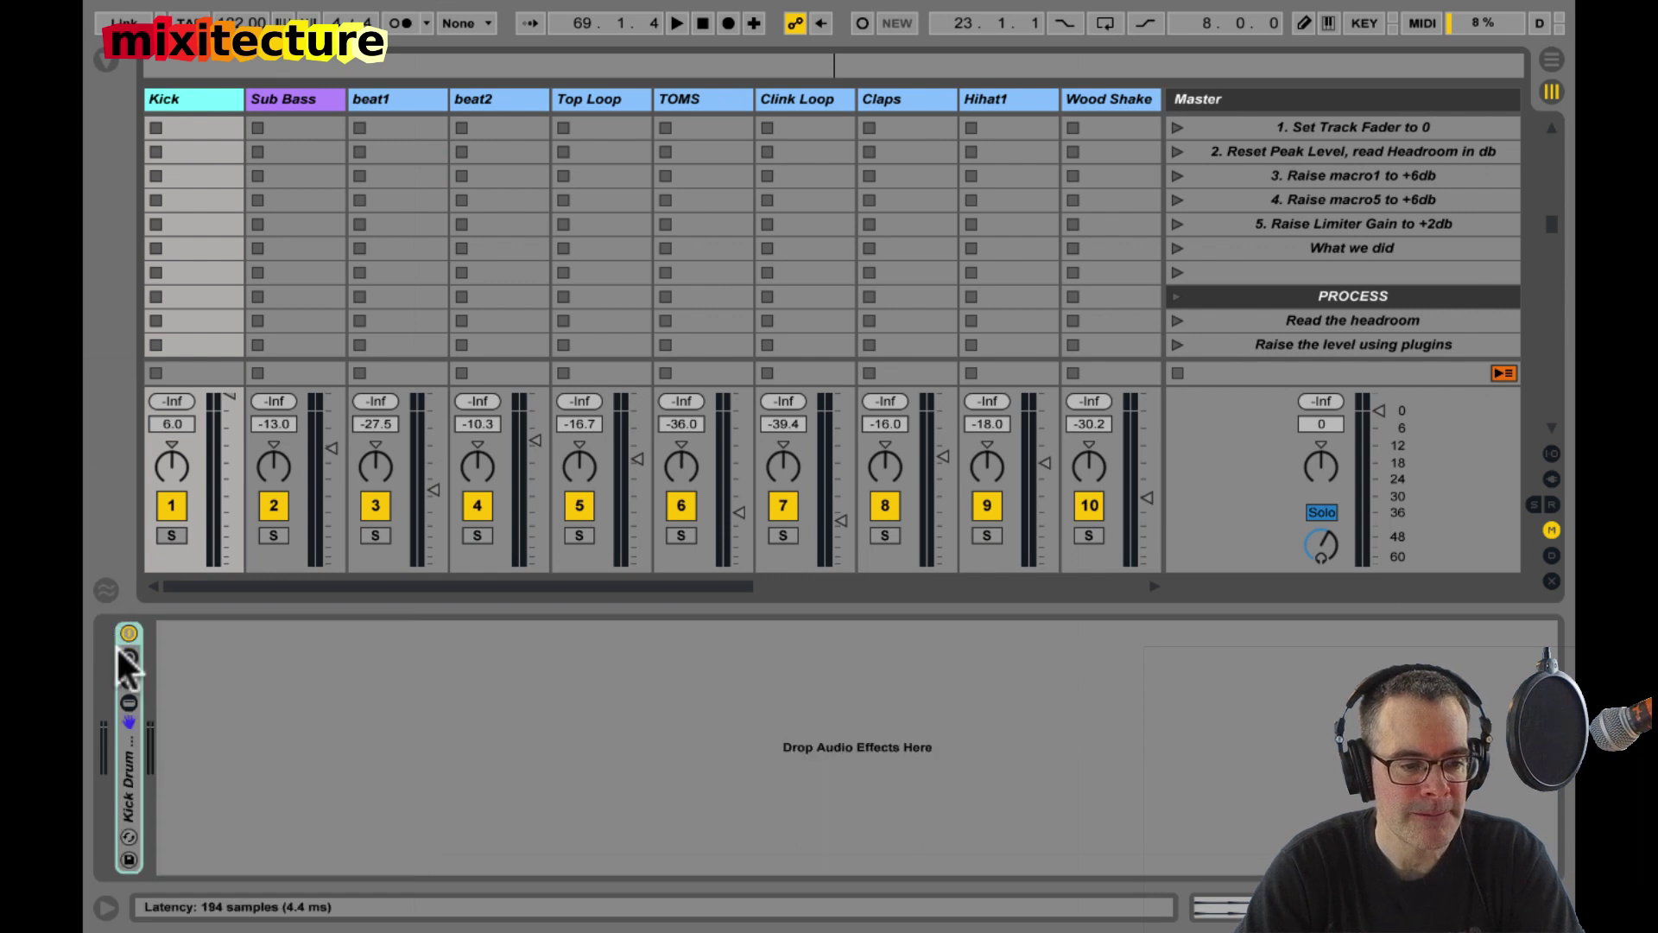
pyautogui.doubleClick(116, 644)
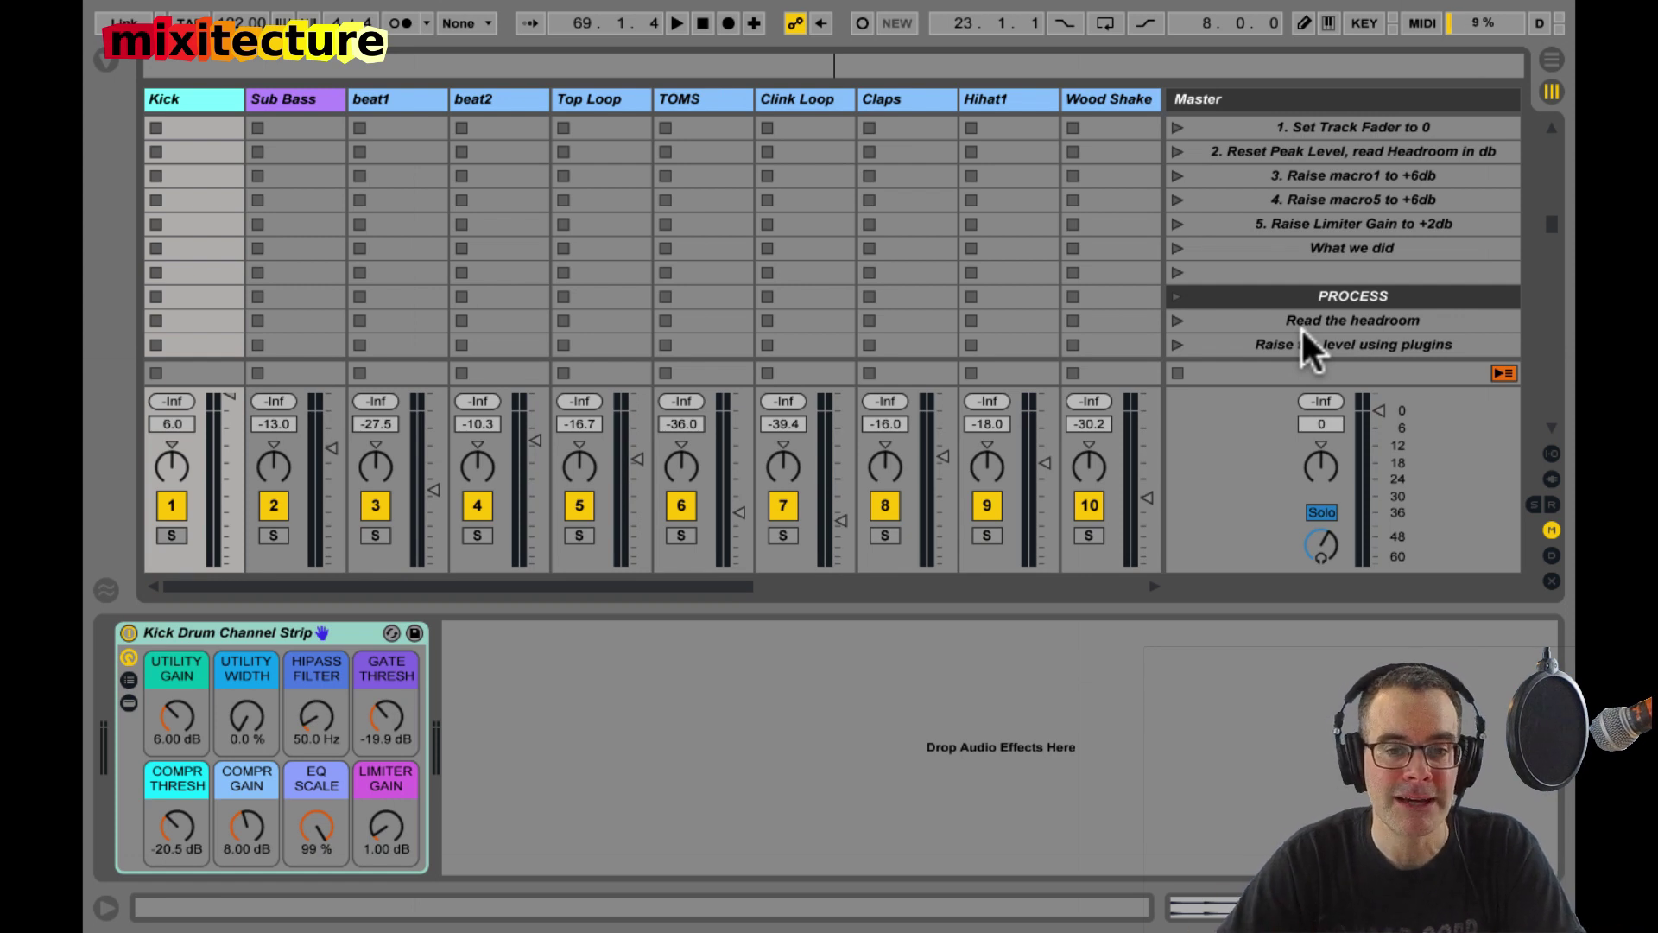
# Step: Scroll down and launch the 'ACTIVITY: Read the headroom' scene
pyautogui.scroll(-5, 1302, 330)
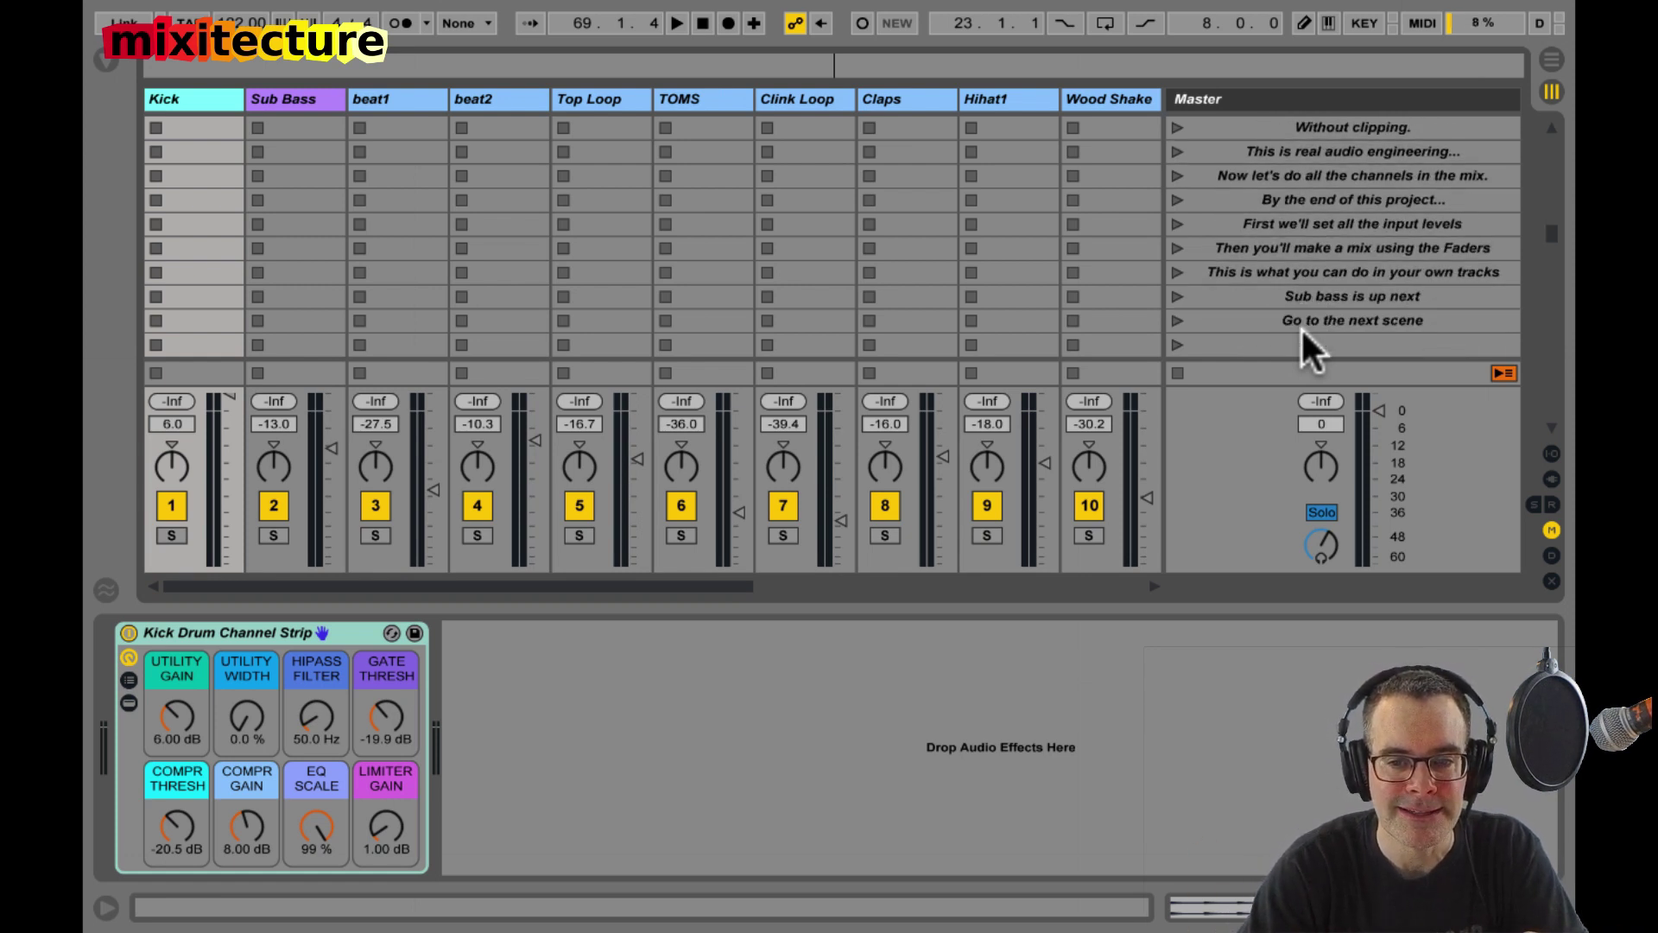
pyautogui.scroll(-4, 1300, 327)
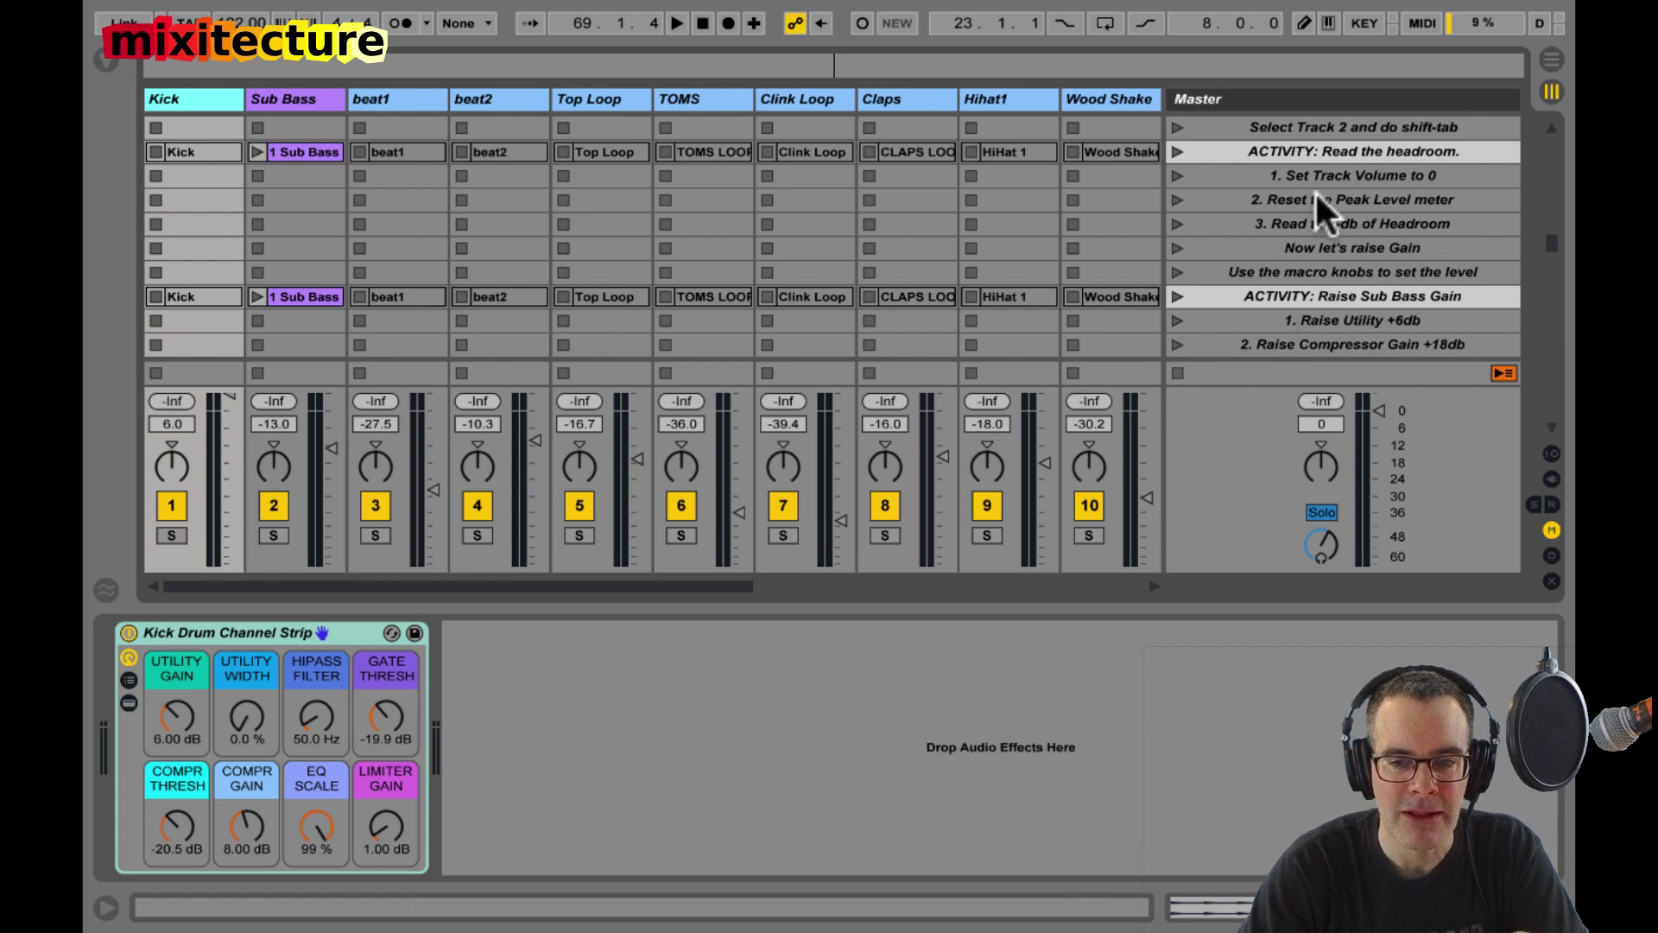
pyautogui.click(1301, 148)
# Step: Select the 'Raise Sub Bass Gain' and '2. Raise Compressor Gain +18db' scenes, then return to the terms
pyautogui.scroll(-3, 1301, 148)
pyautogui.click(1293, 216)
pyautogui.scroll(-3, 1294, 216)
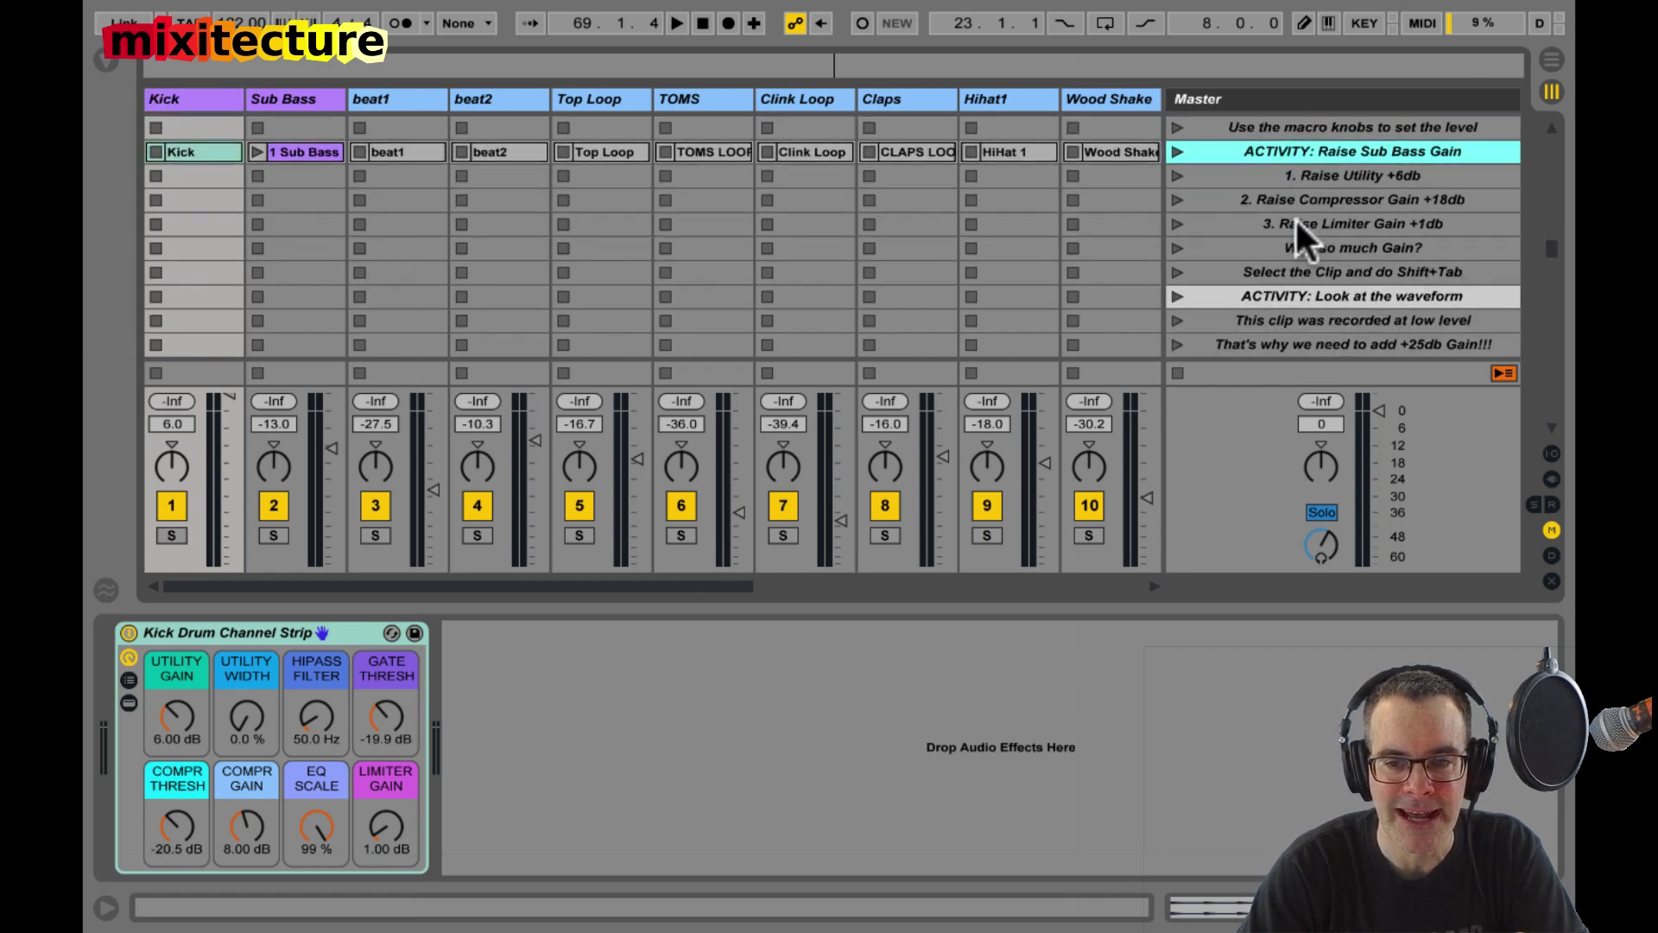
pyautogui.click(1298, 208)
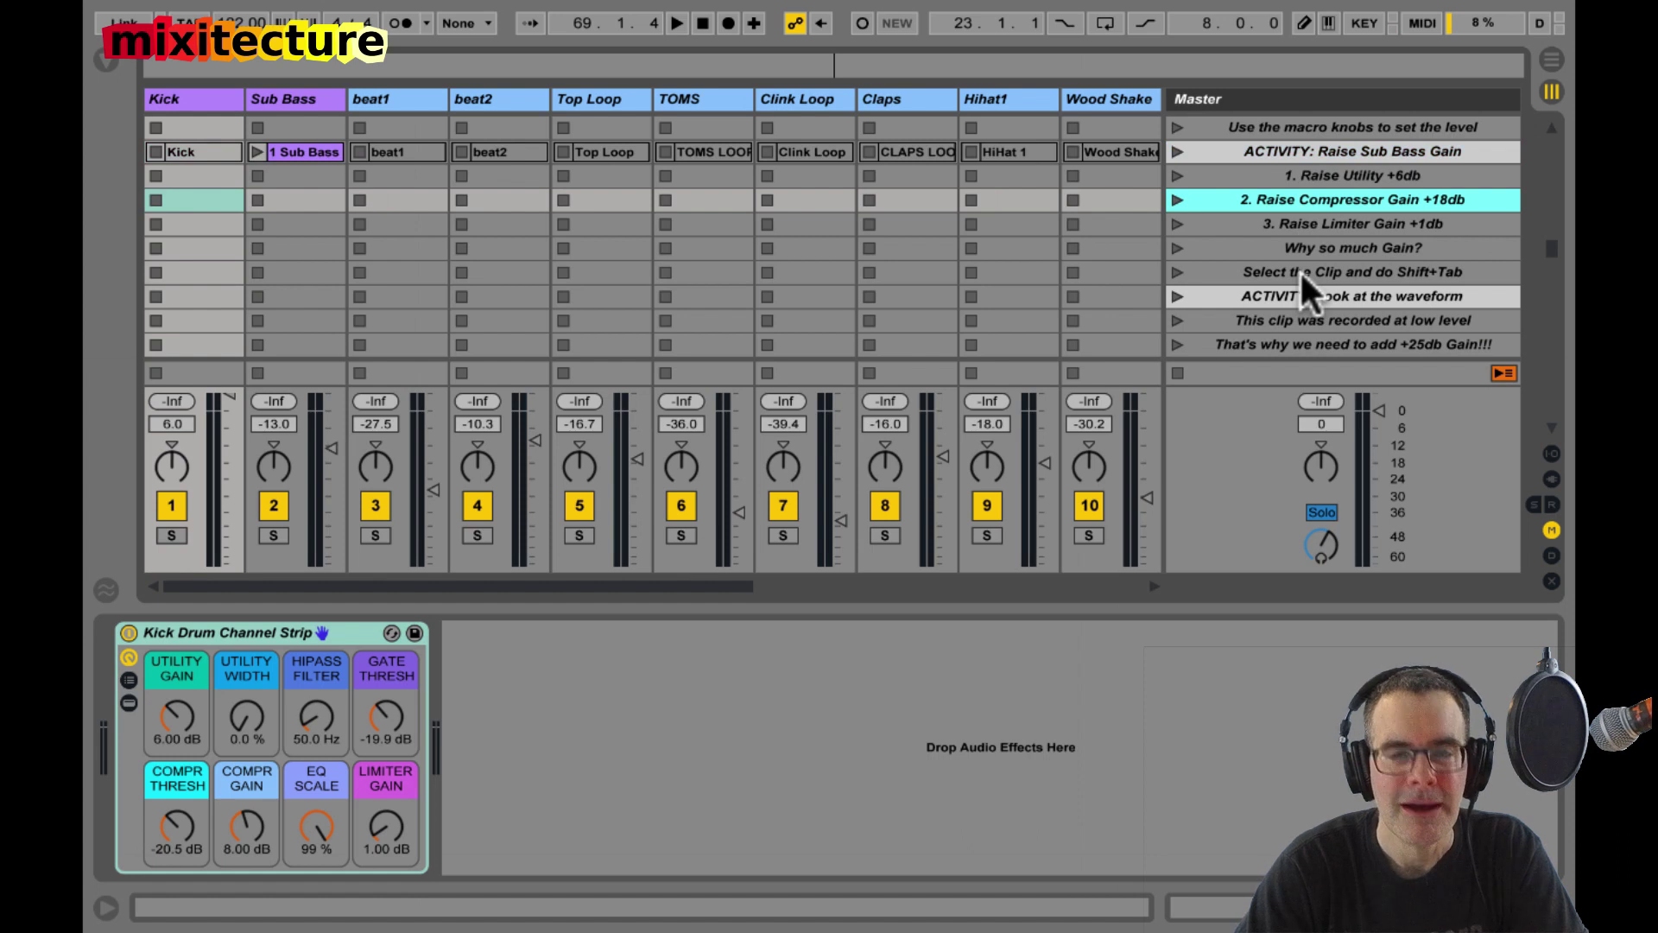
pyautogui.scroll(10, 1299, 268)
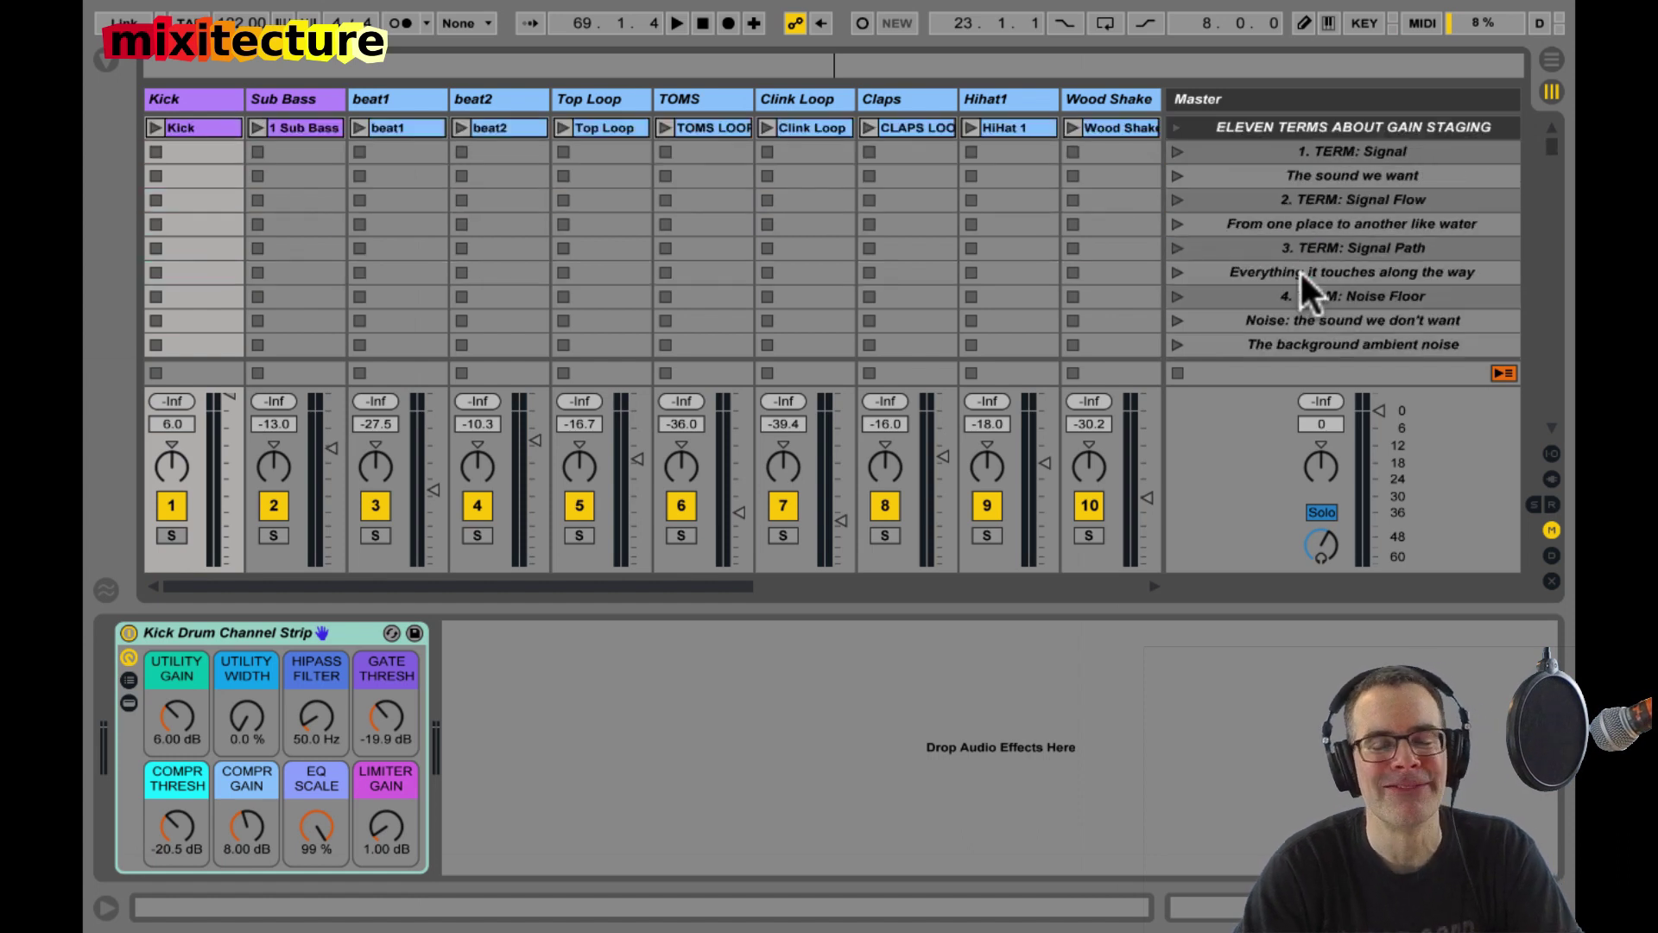
pyautogui.scroll(-1, 1299, 269)
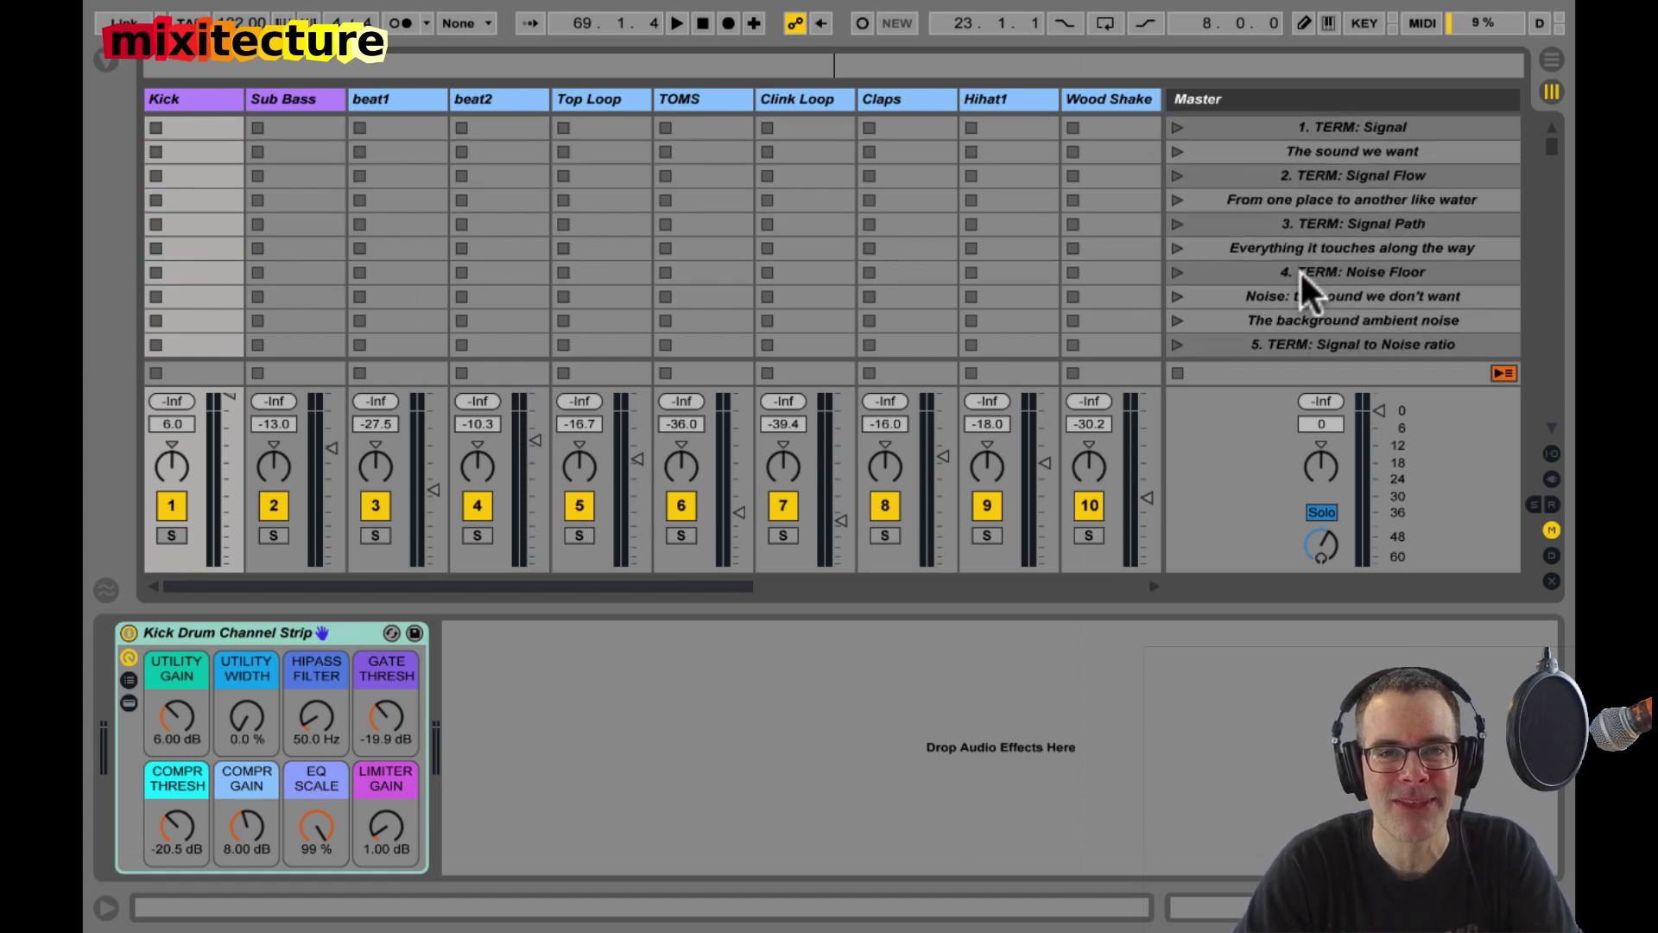